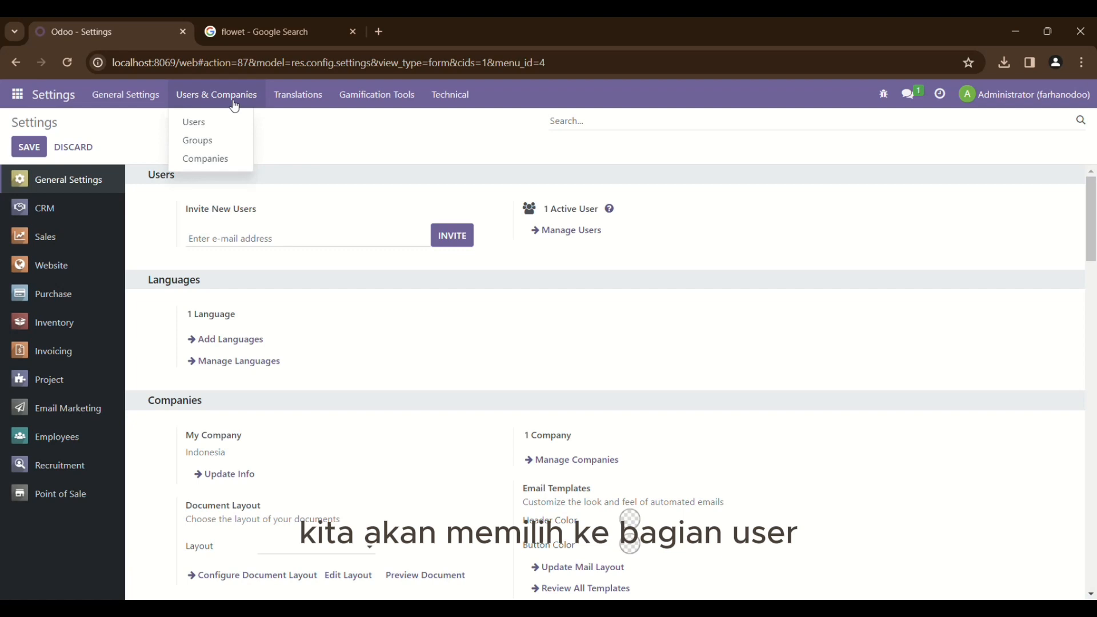
From the Users list, create a new user and enter the user's full name and e-mail address
click(234, 122)
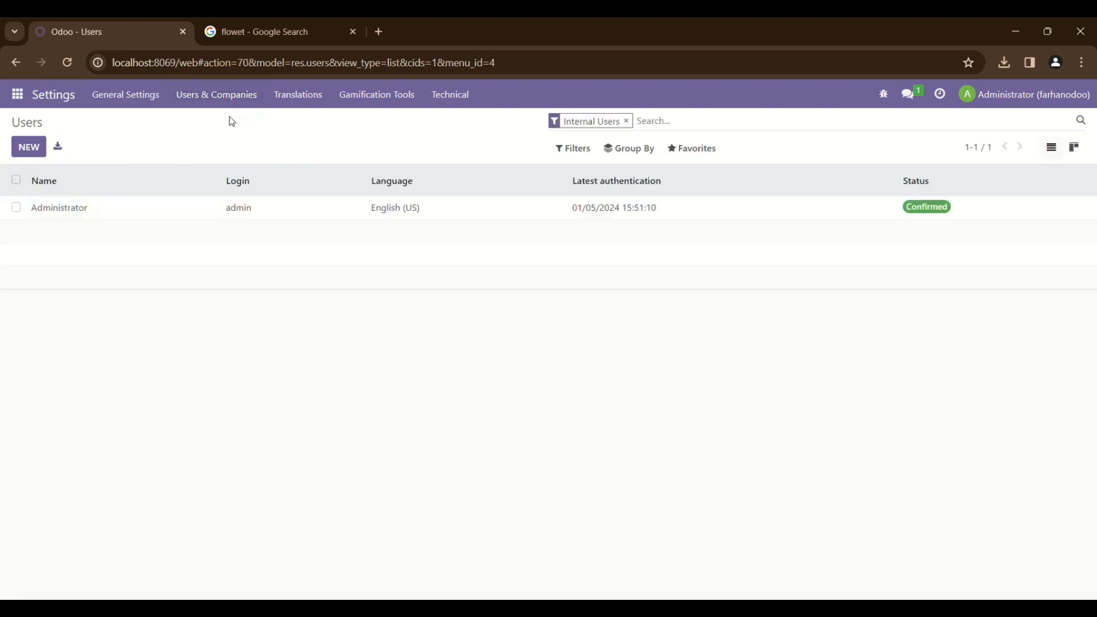
click(40, 146)
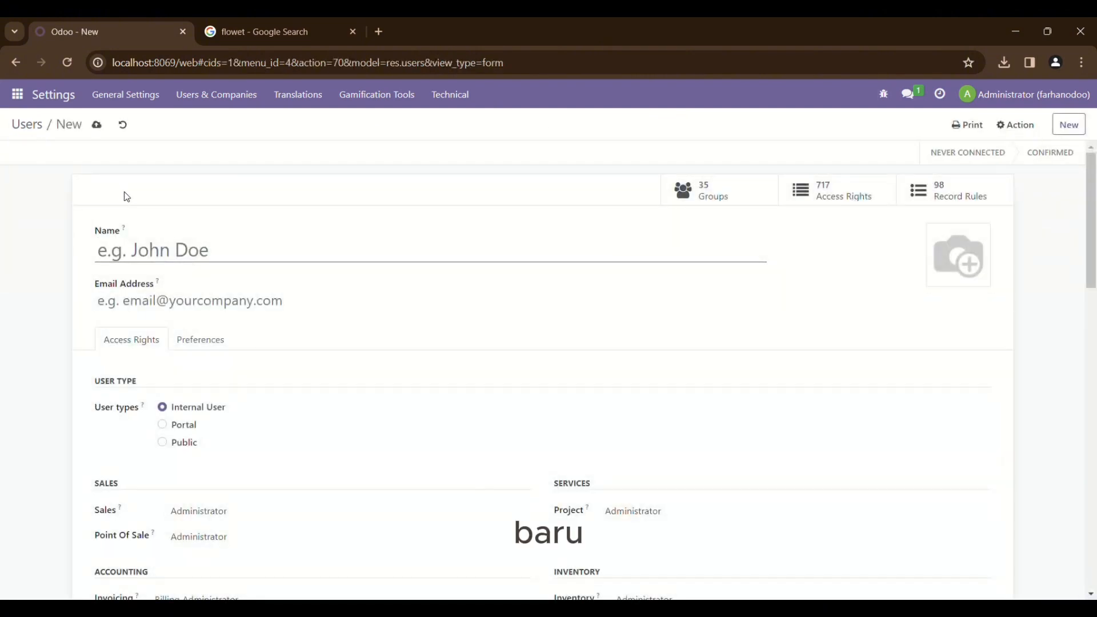
text(A)
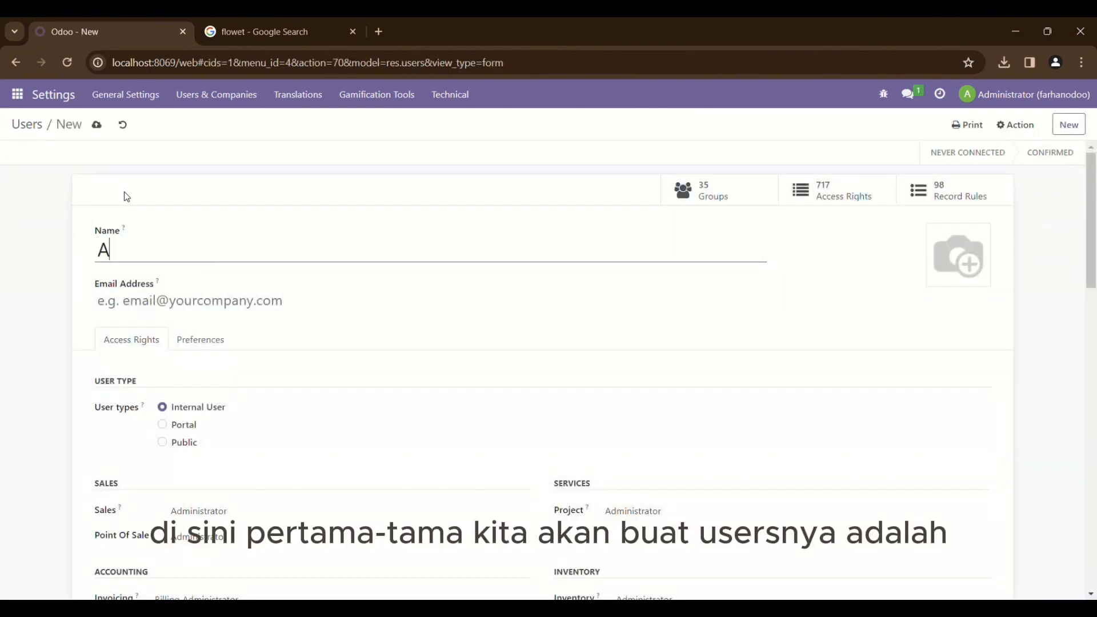
text(ndri CRM)
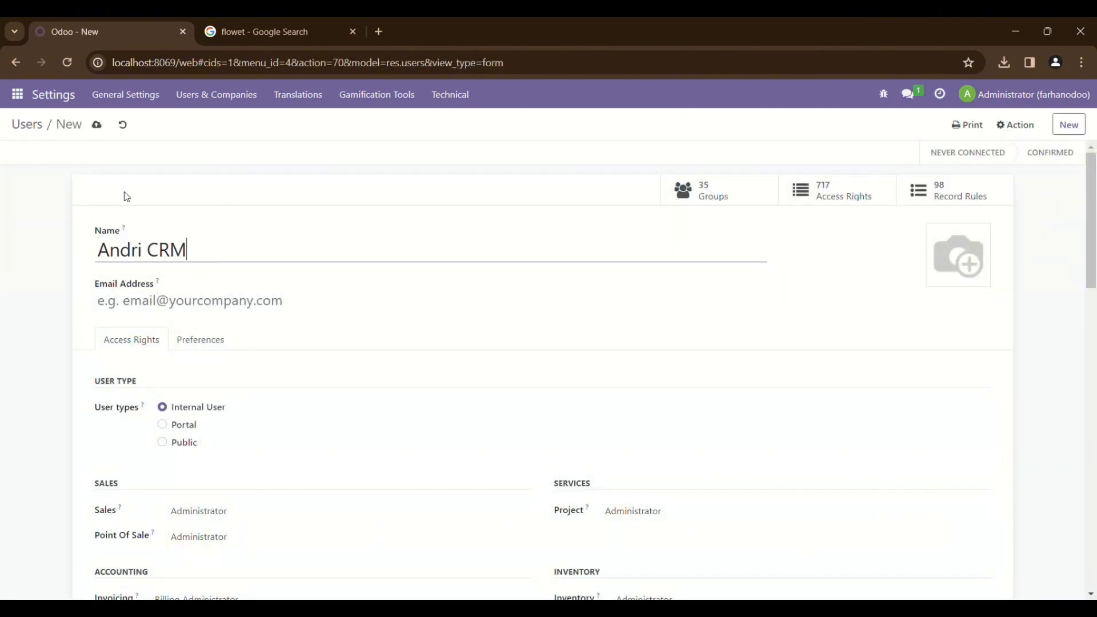
click(171, 310)
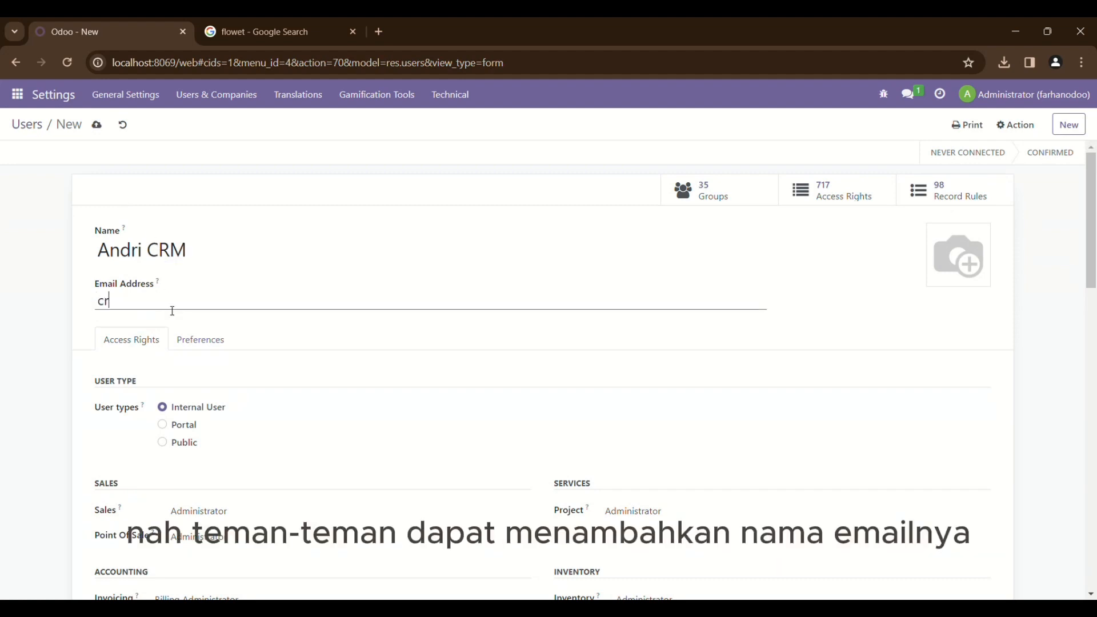
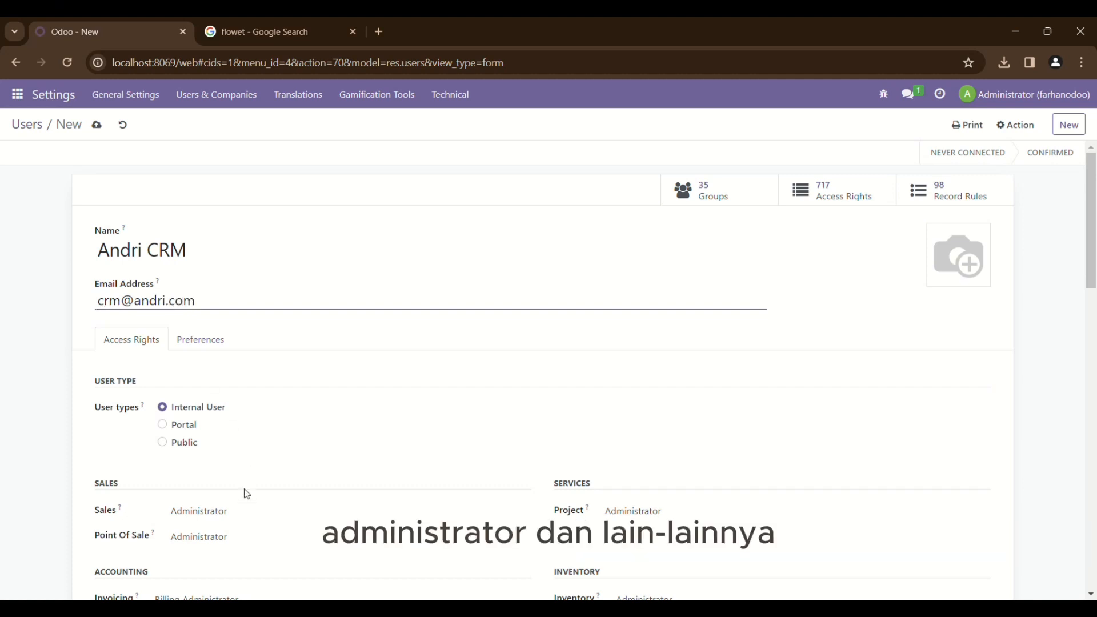
scroll(242, 493, down, 1)
Clear the Point Of Sale, Invoicing, Website and Employees access rights
click(233, 465)
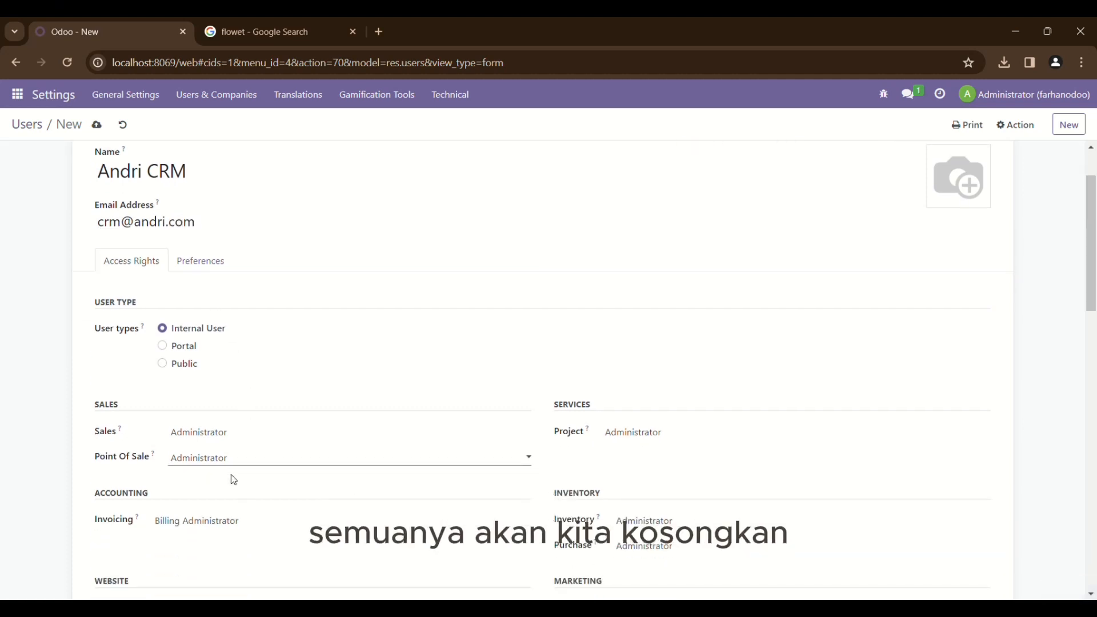
click(232, 479)
scroll(233, 479, down, 1)
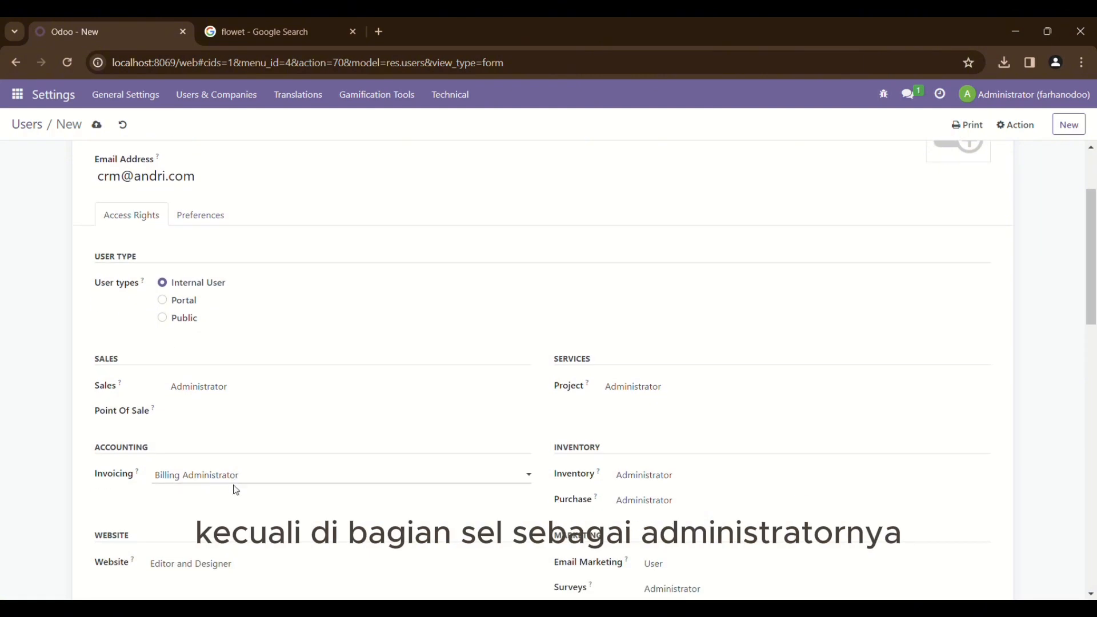
click(234, 488)
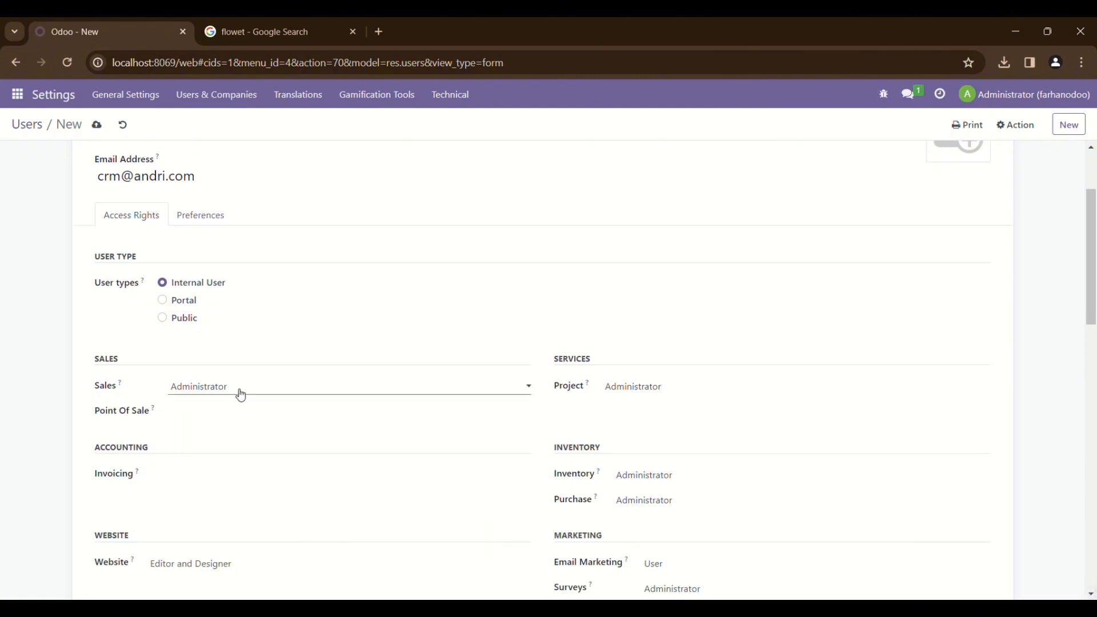
scroll(222, 440, down, 2)
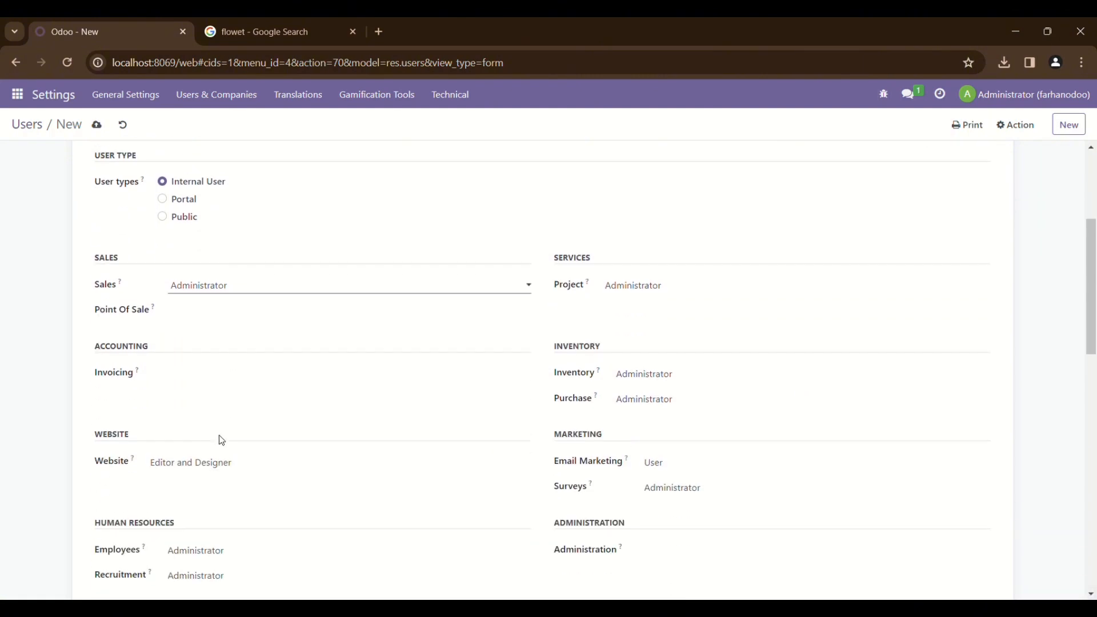
click(220, 476)
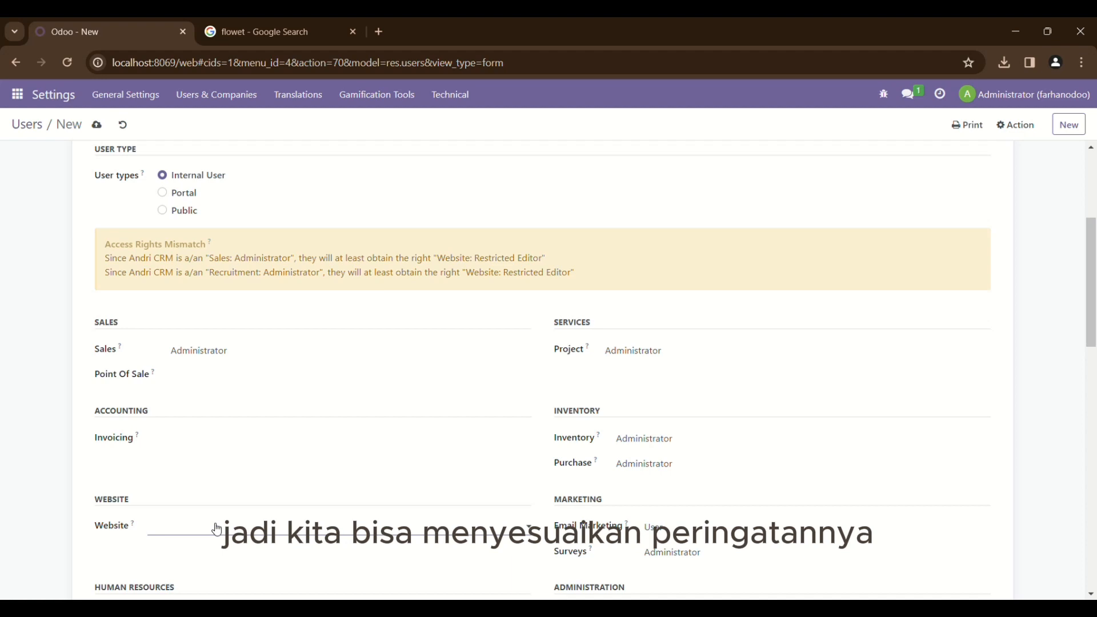
scroll(216, 530, down, 3)
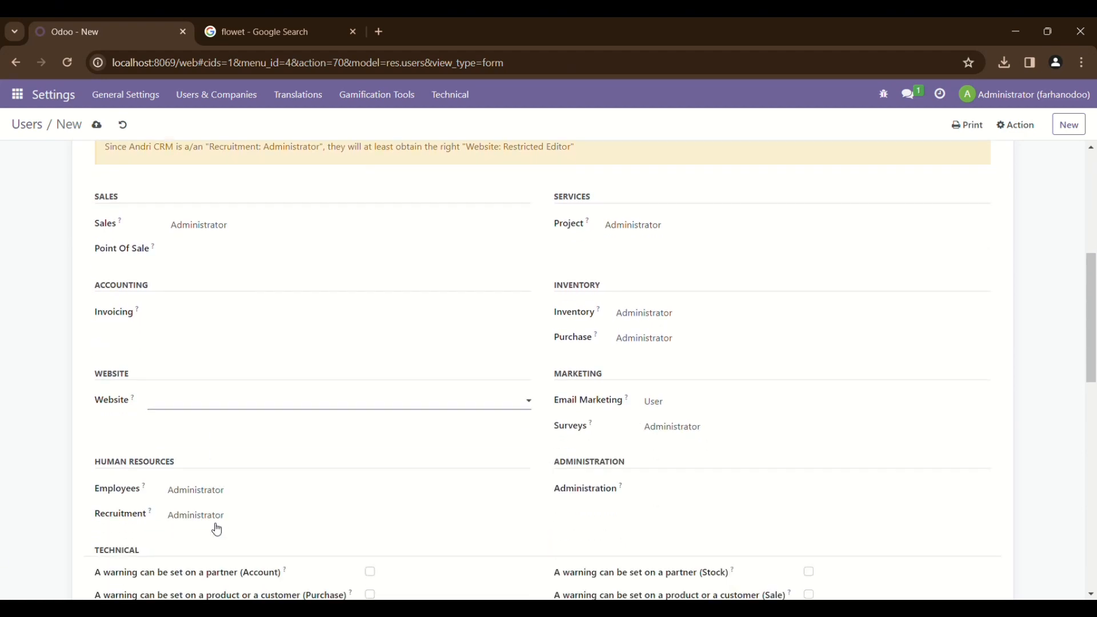
click(213, 480)
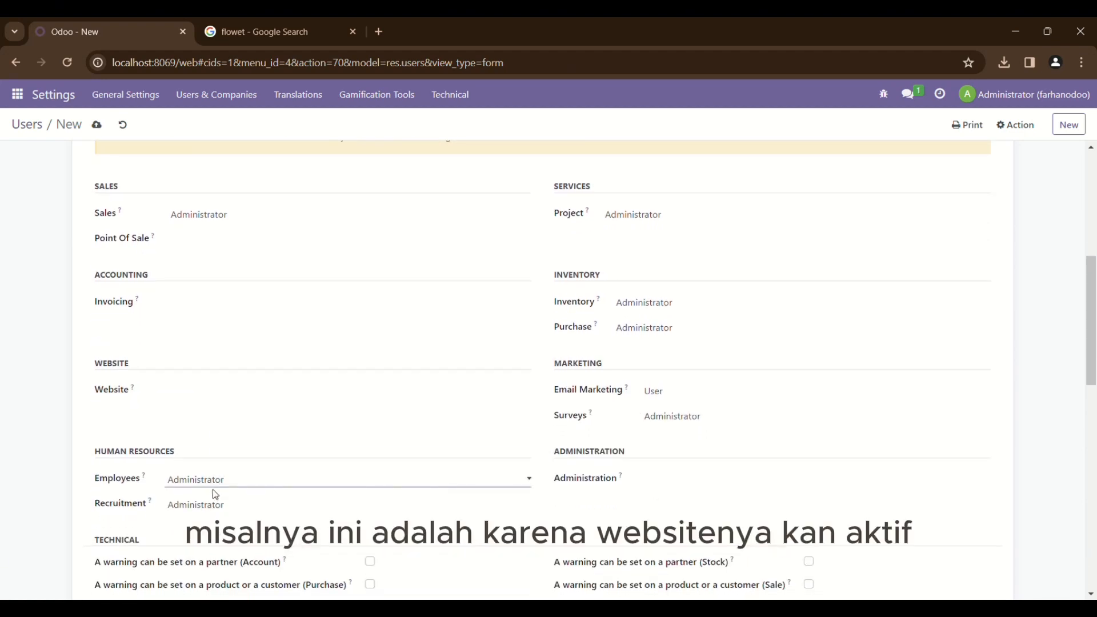
click(212, 489)
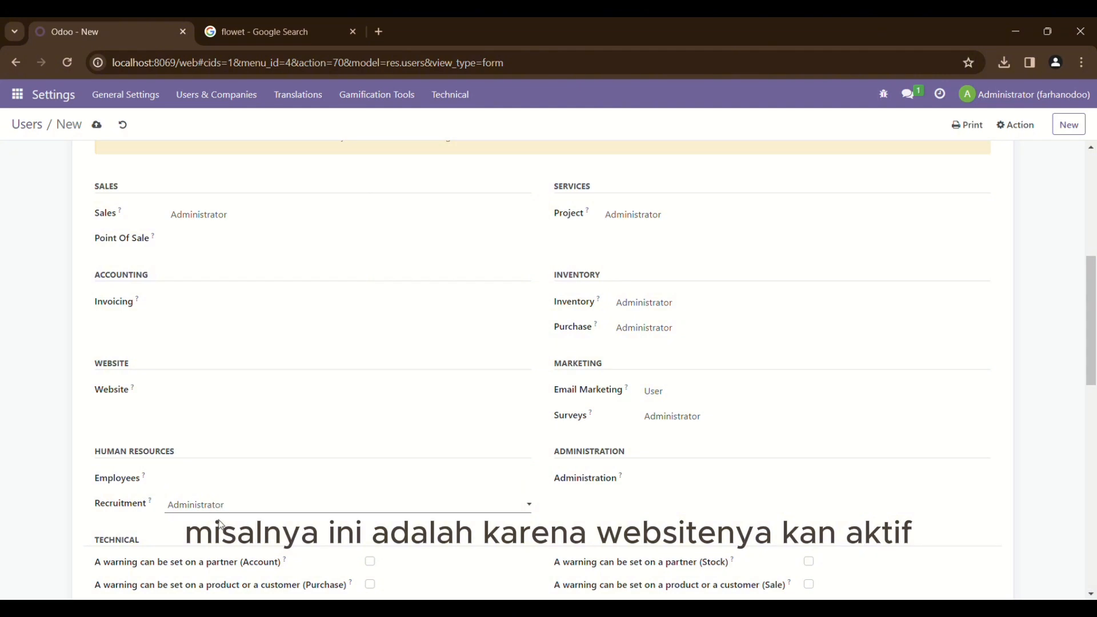
scroll(219, 522, up, 2)
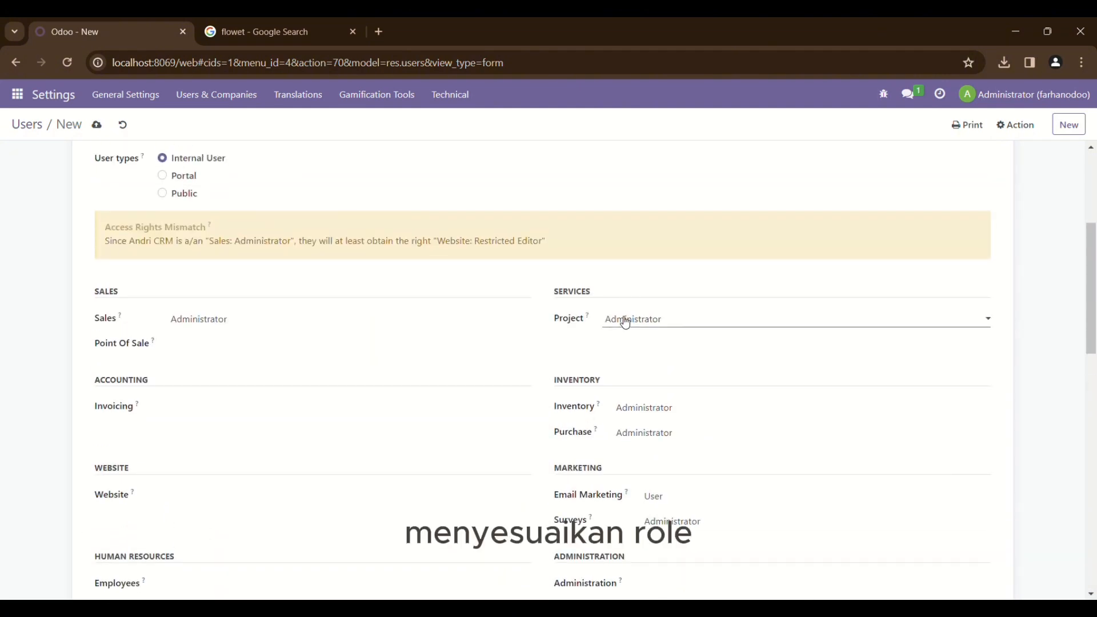
Clear the Project, Inventory, Purchase, Email Marketing and Surveys rights, leaving Administration empty
click(627, 336)
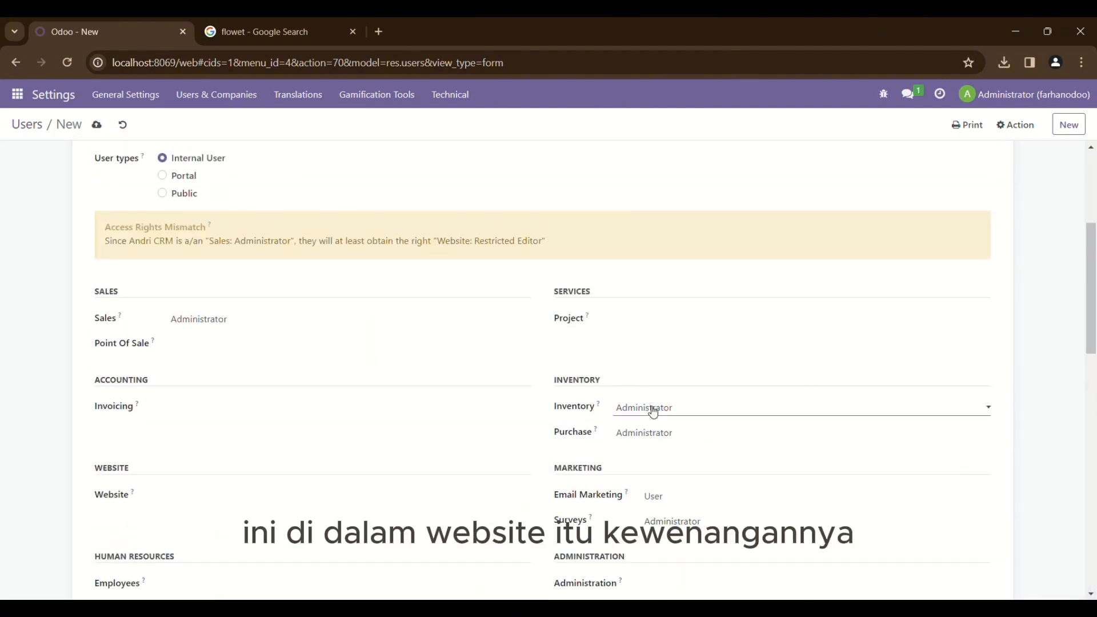
click(650, 409)
click(649, 419)
click(657, 436)
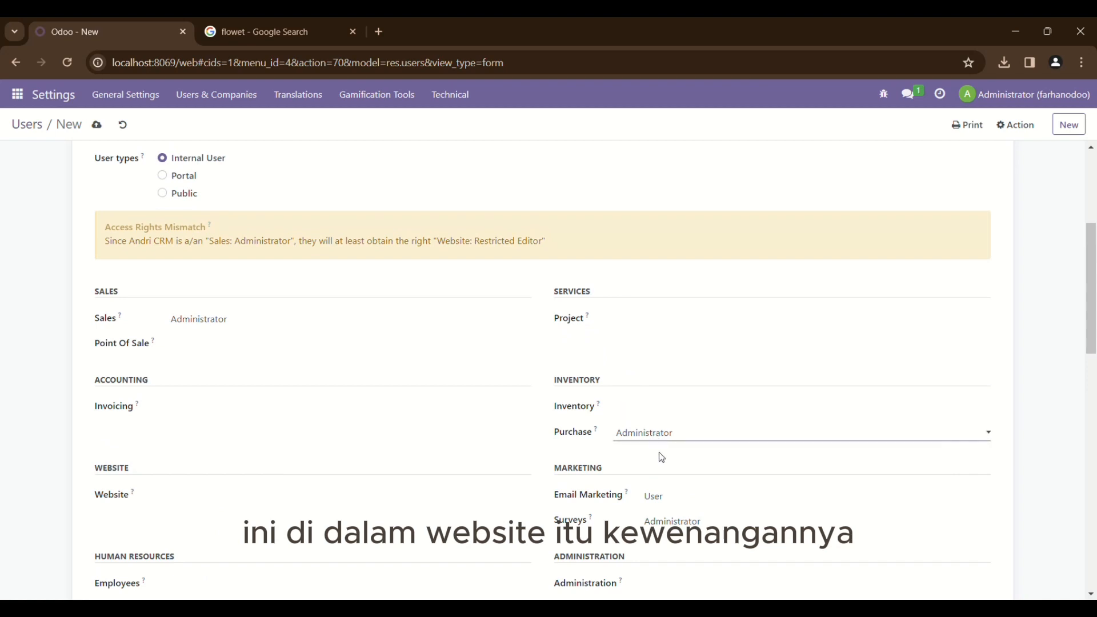
click(655, 448)
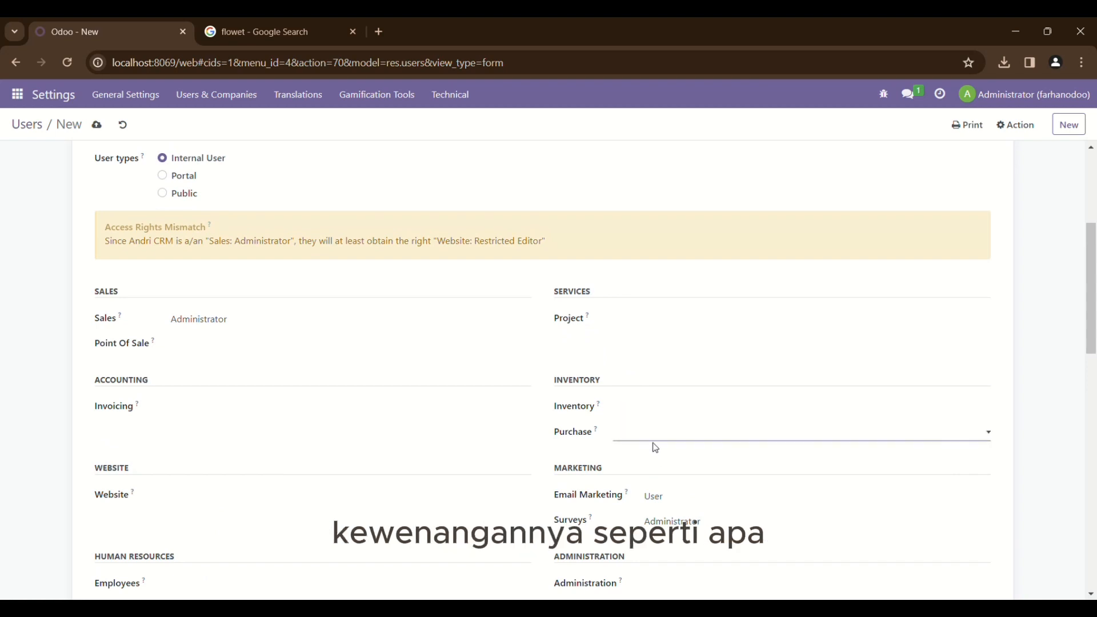
click(666, 514)
click(670, 523)
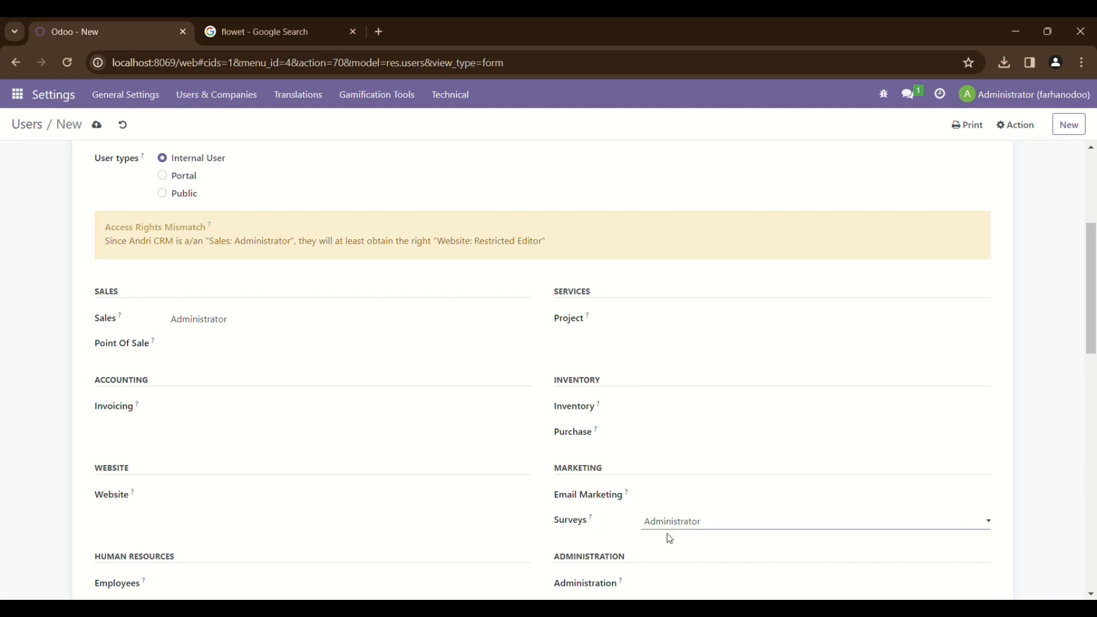
click(670, 539)
scroll(670, 539, down, 2)
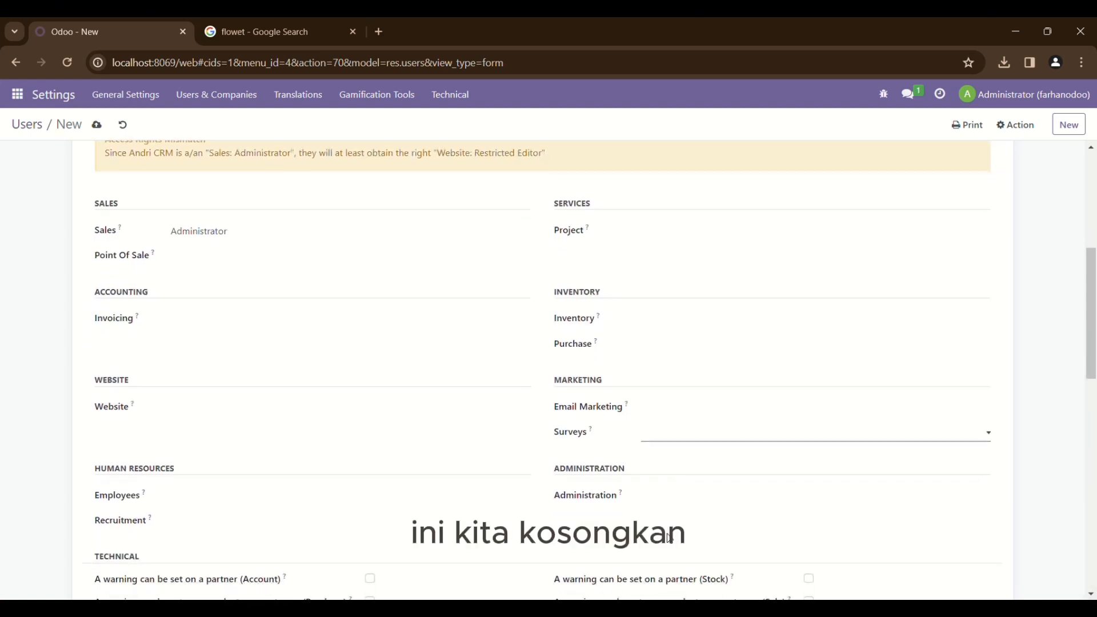
click(675, 502)
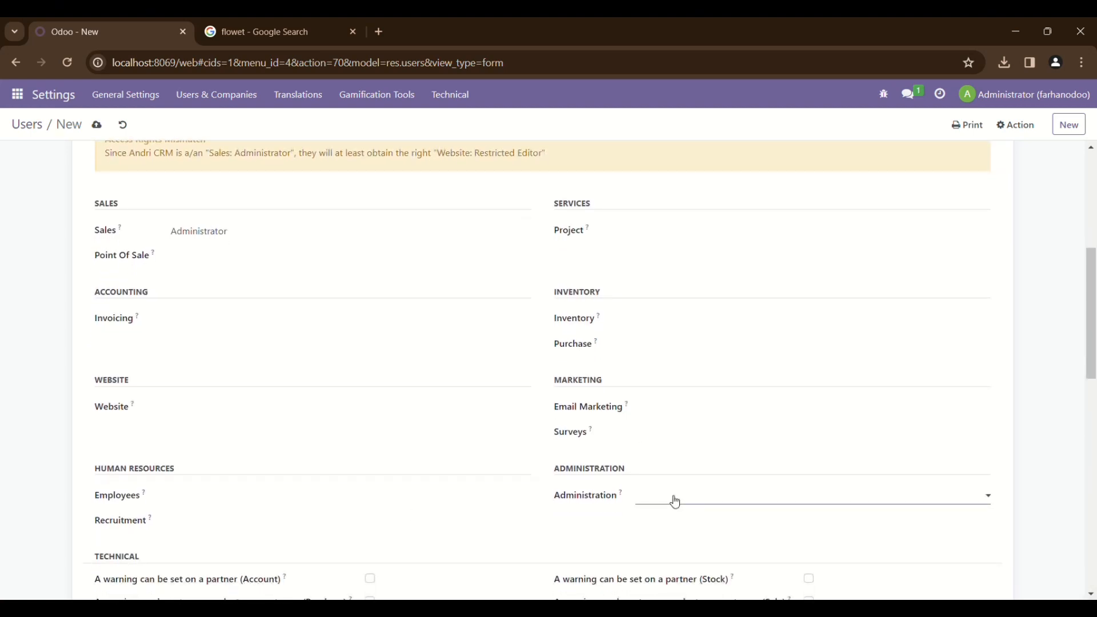
scroll(674, 514, down, 1)
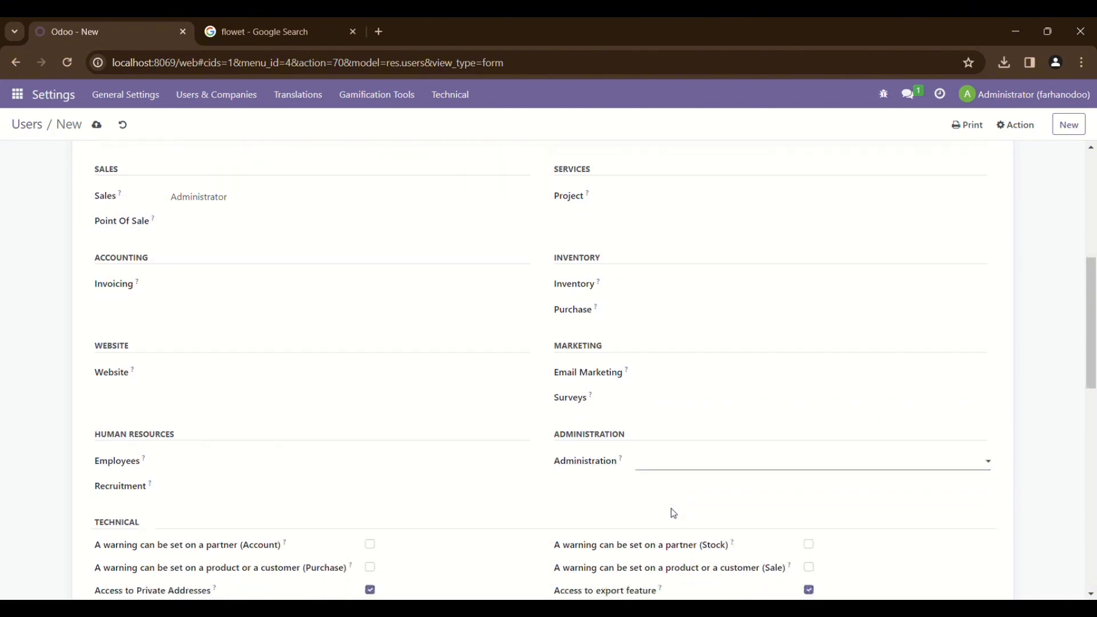
scroll(674, 514, up, 2)
scroll(673, 514, down, 1)
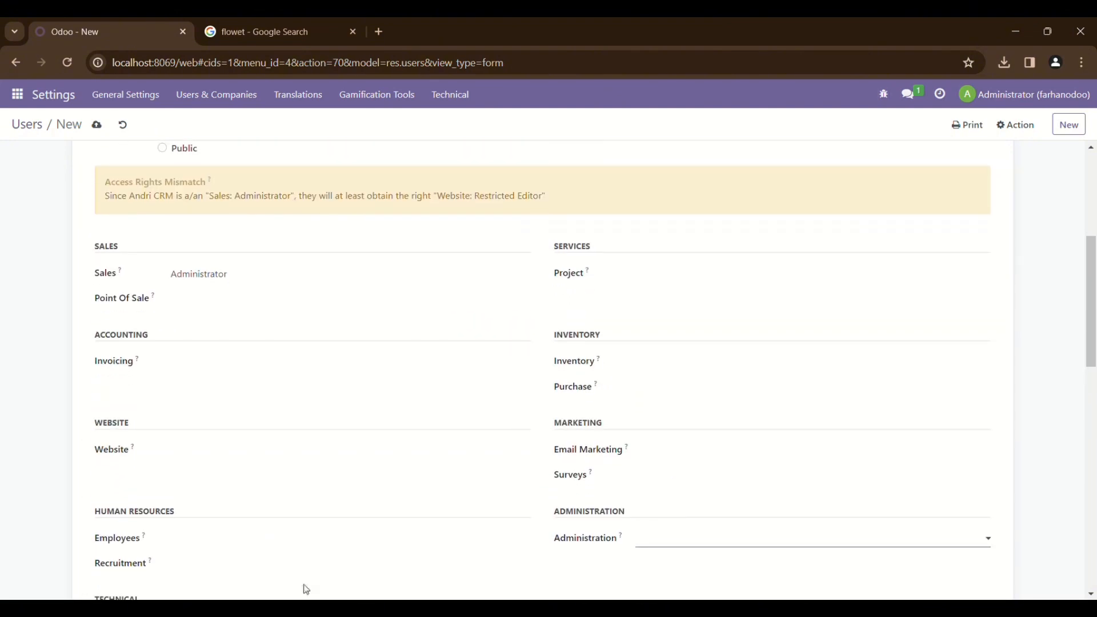
Set the Website access right to Restricted Editor
click(295, 457)
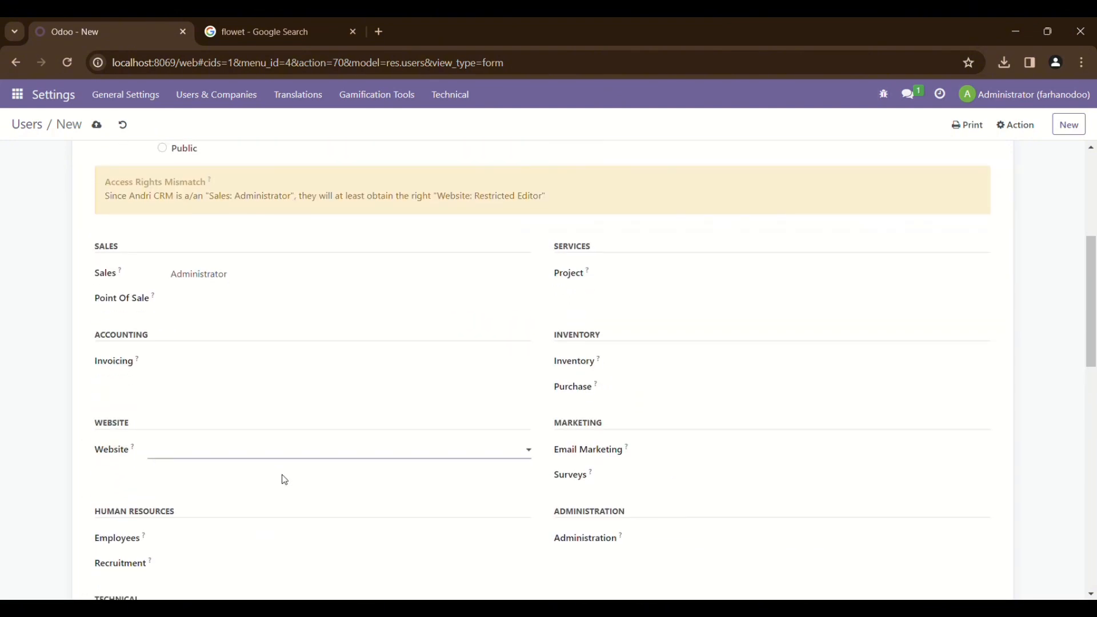
click(285, 480)
scroll(286, 480, up, 1)
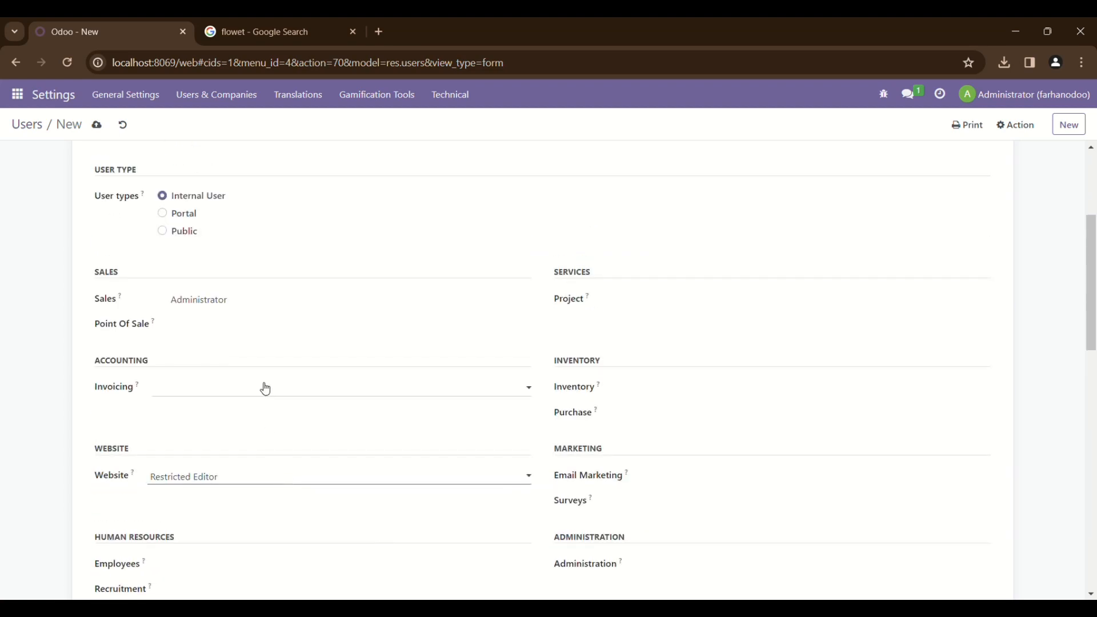
scroll(265, 387, up, 3)
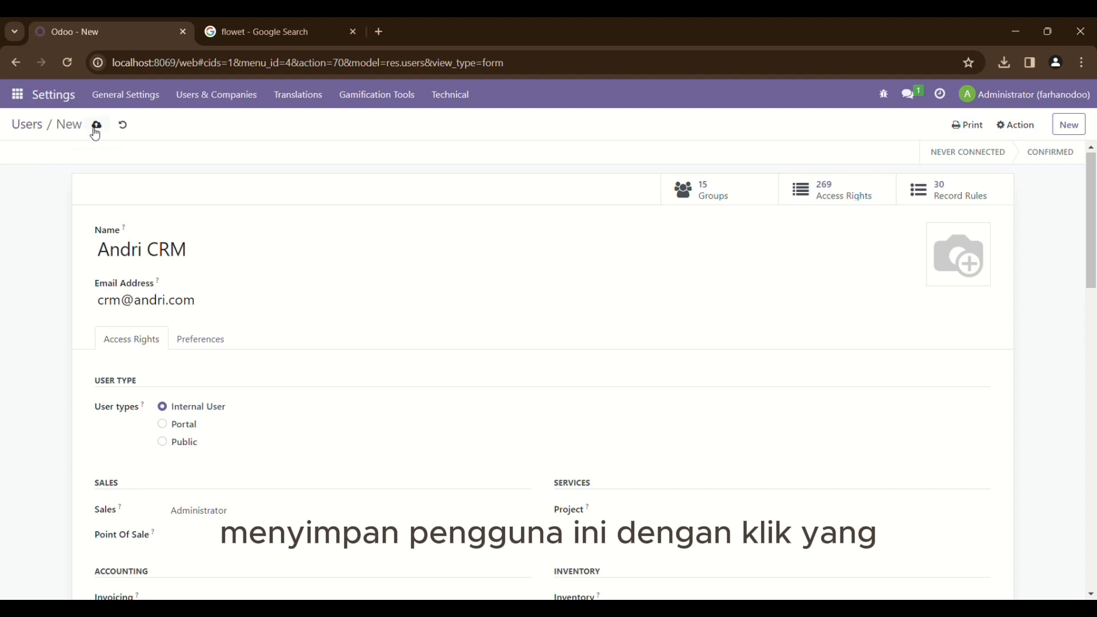
Save the CRM user, give it a new password, and return to the Users list
click(95, 128)
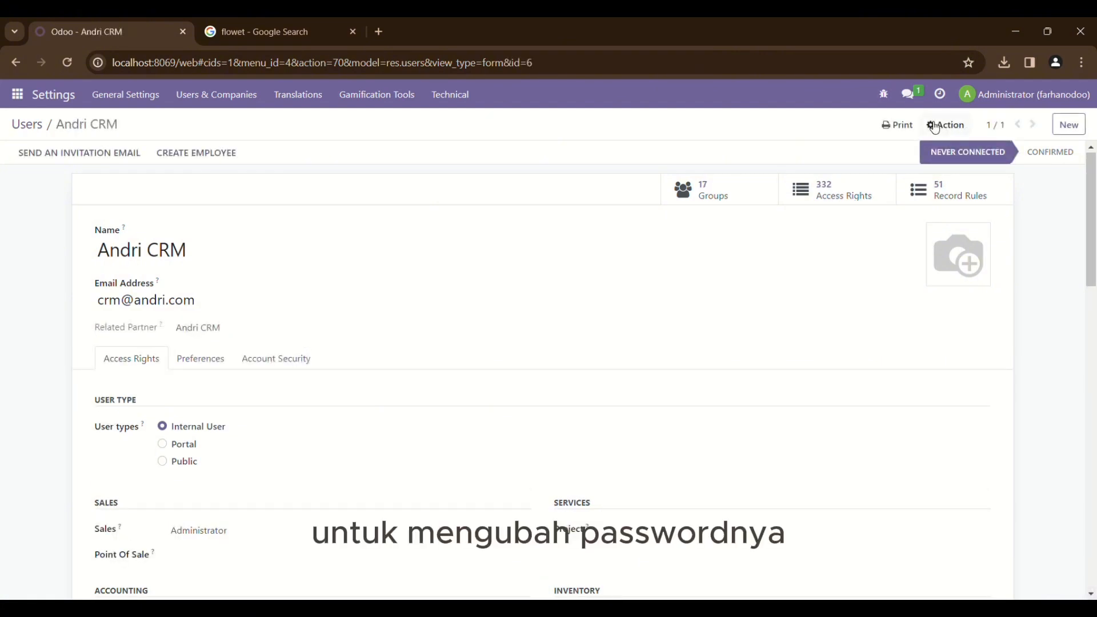
click(948, 125)
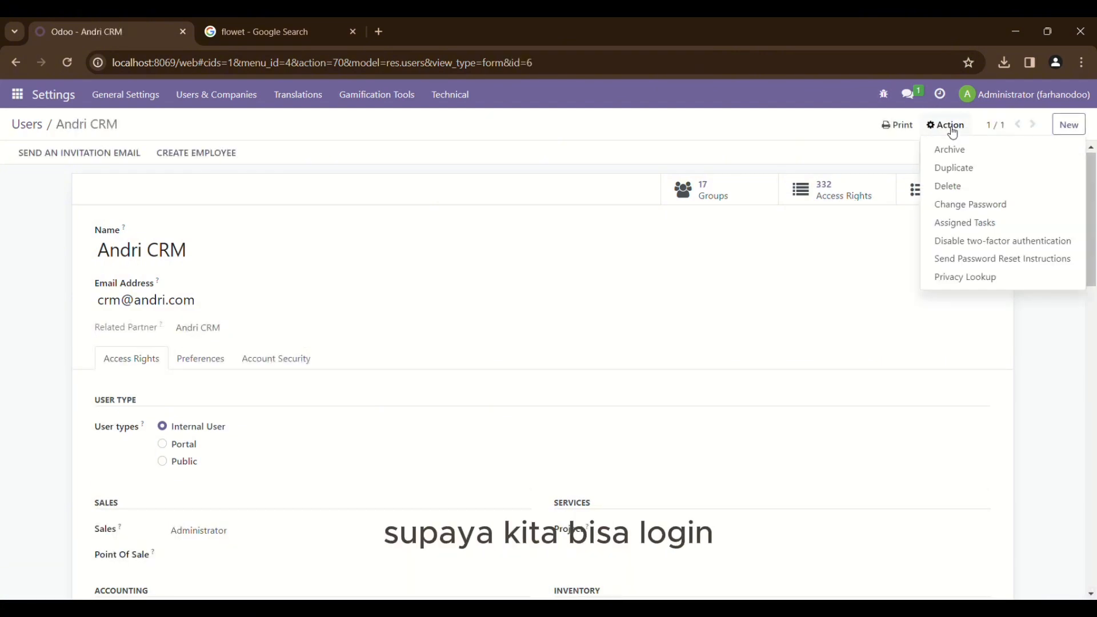
click(955, 204)
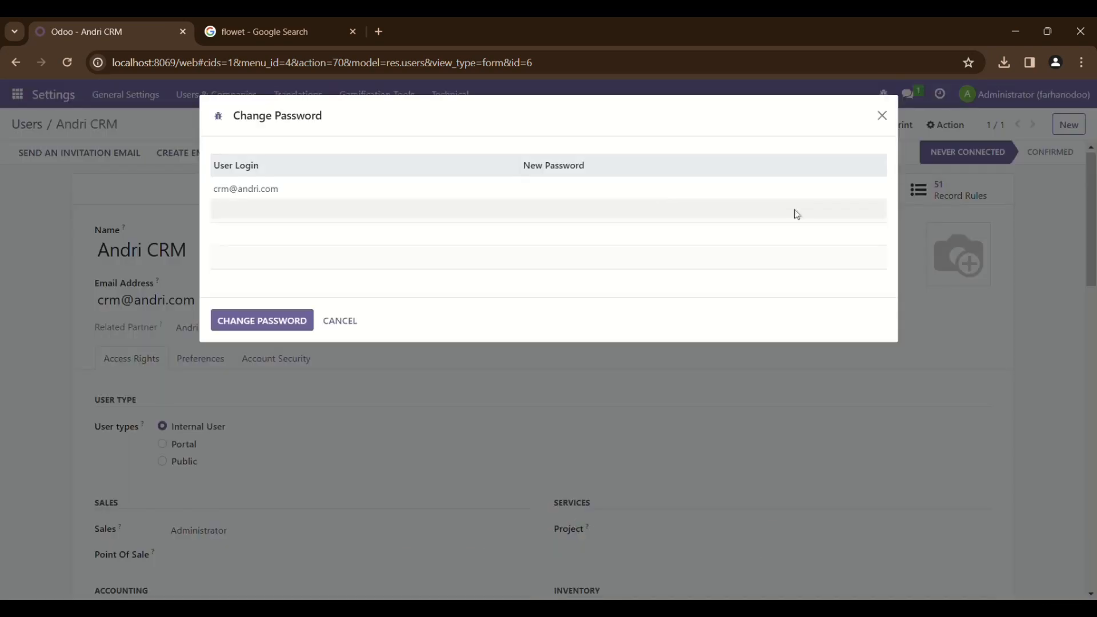
click(628, 190)
text(1)
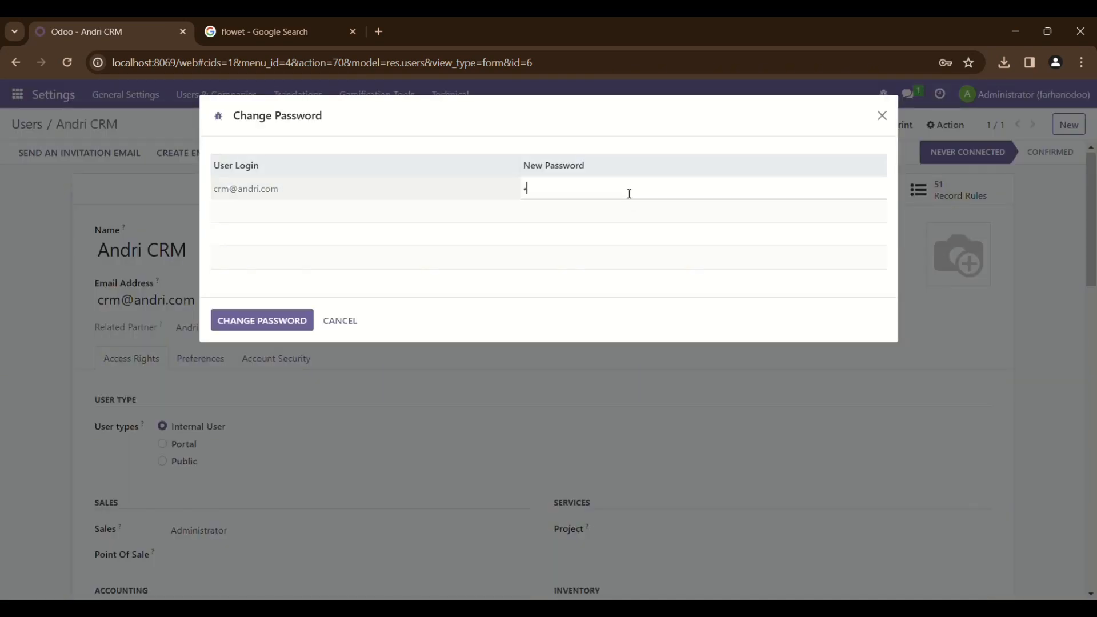
click(306, 321)
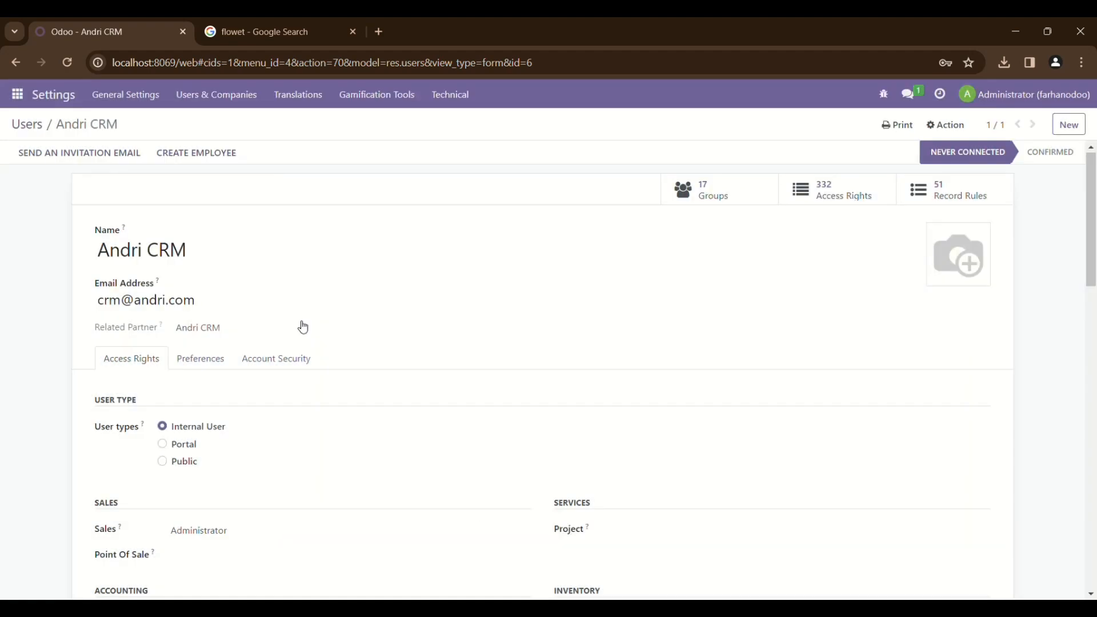
click(33, 126)
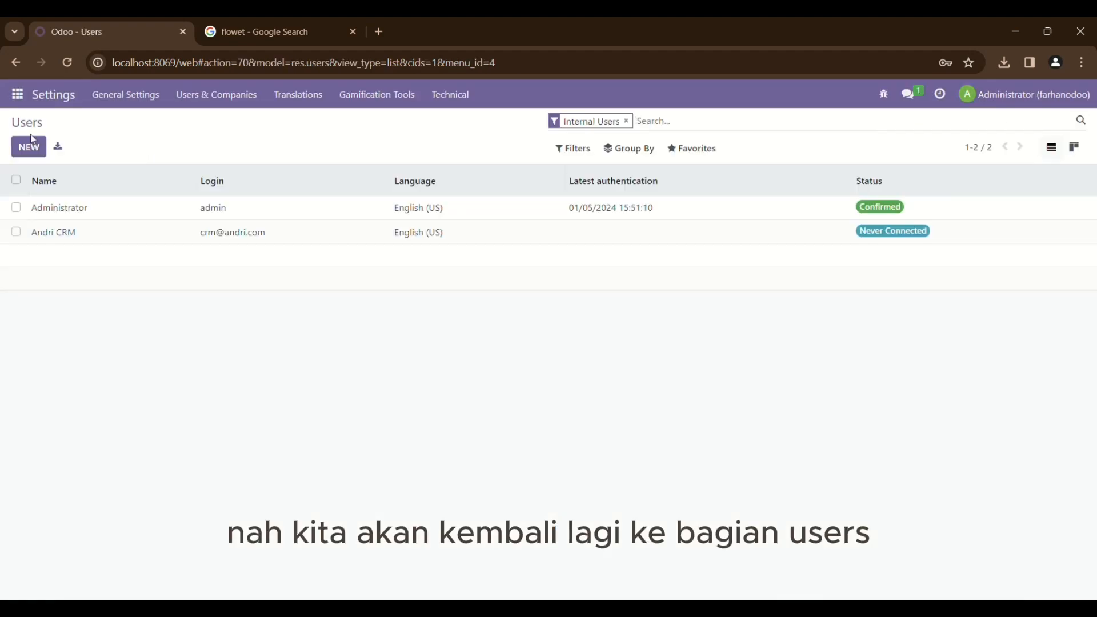
Create another new user and enter the sales user's full name and e-mail address
click(28, 146)
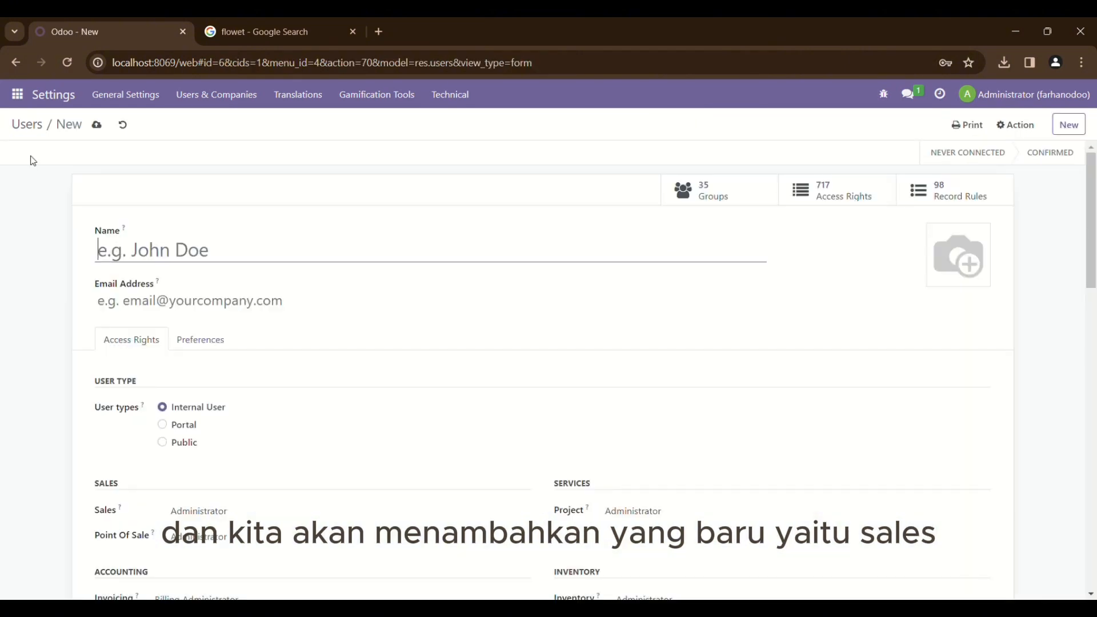
text(Fathr)
key(BackSpace)
key(BackSpace)
text(r)
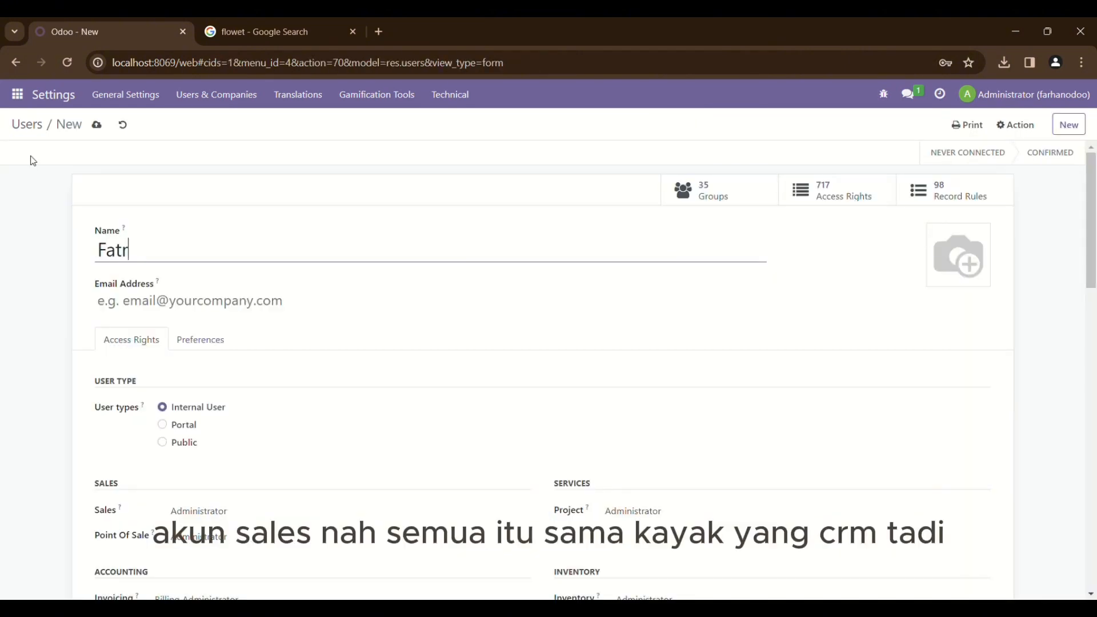
key(BackSpace)
key(BackSpace)
text(rhan )
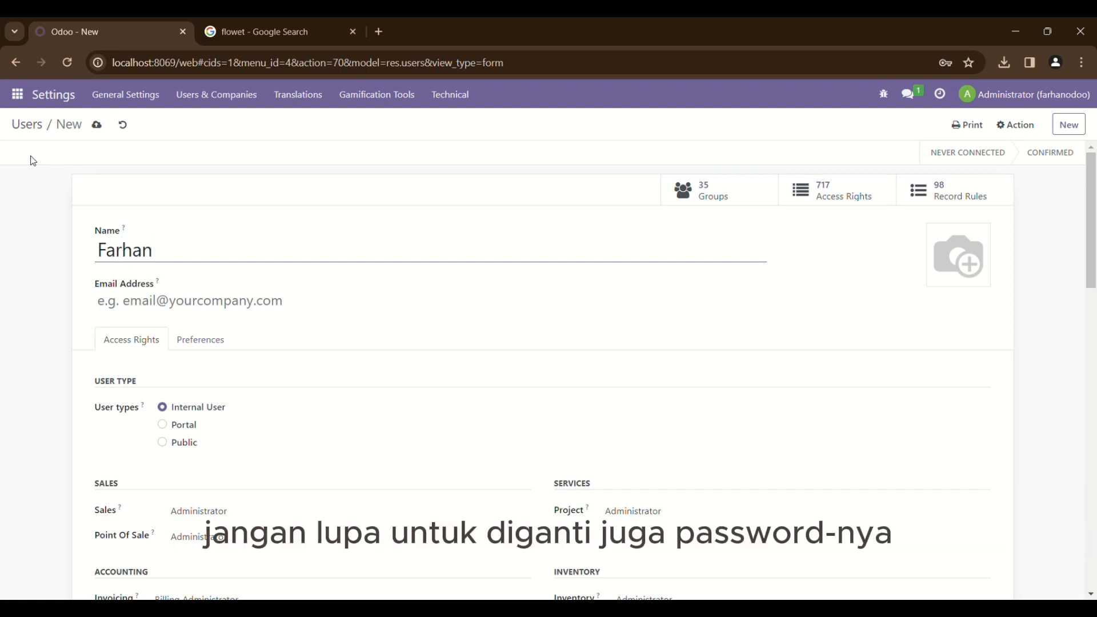
text(Sales)
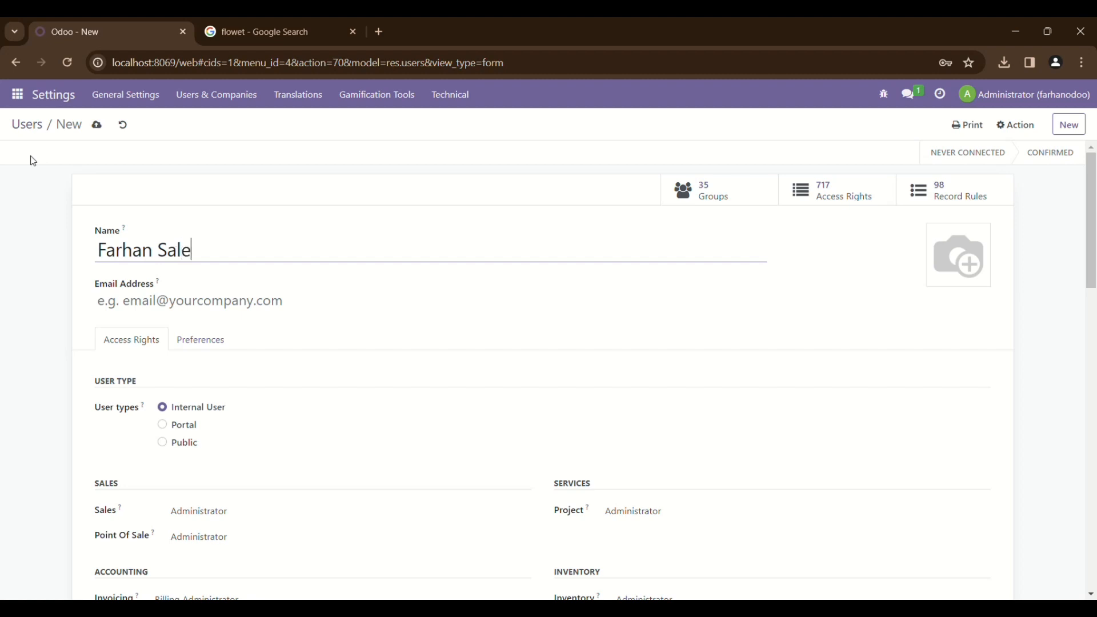
click(145, 299)
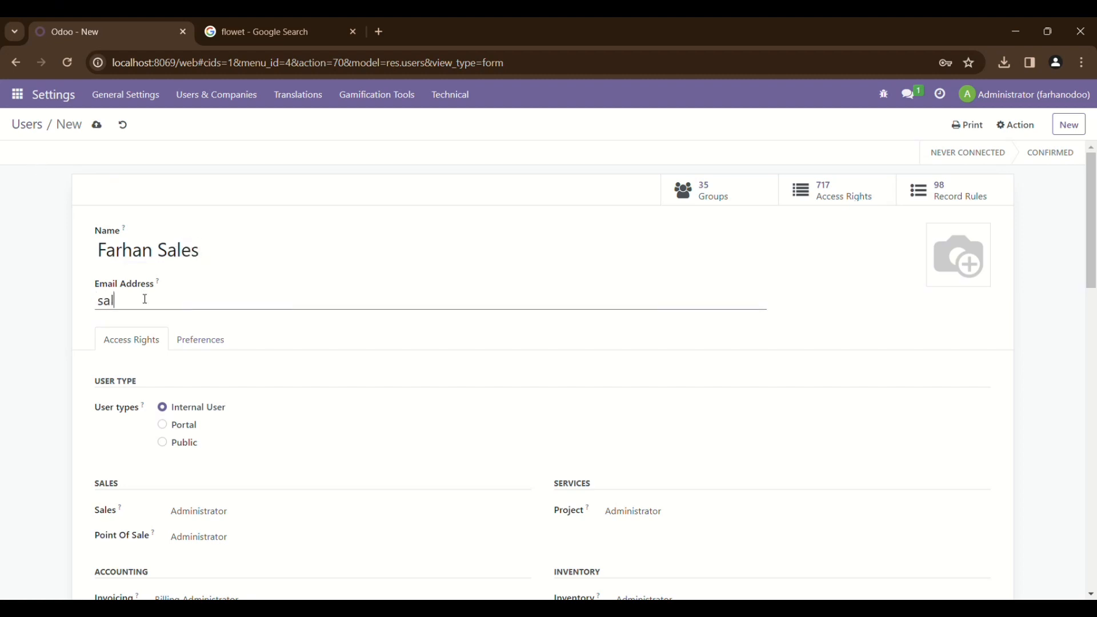
Clear the Point Of Sale, Invoicing, Employees and Recruitment access rights
click(199, 538)
scroll(203, 556, down, 2)
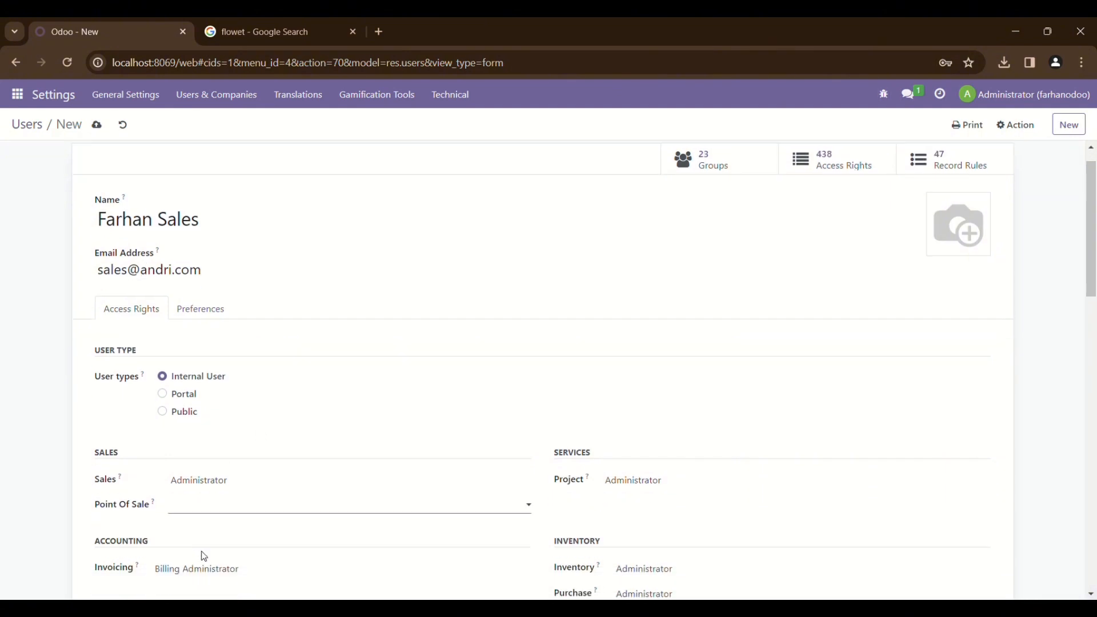
click(190, 506)
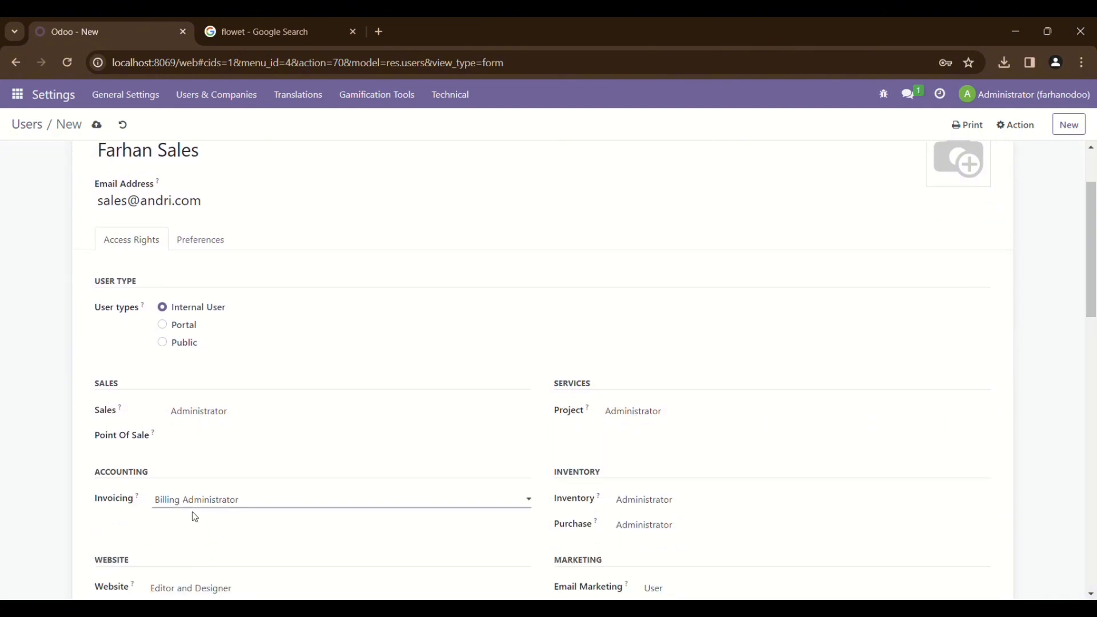
click(191, 513)
scroll(192, 513, down, 2)
click(205, 547)
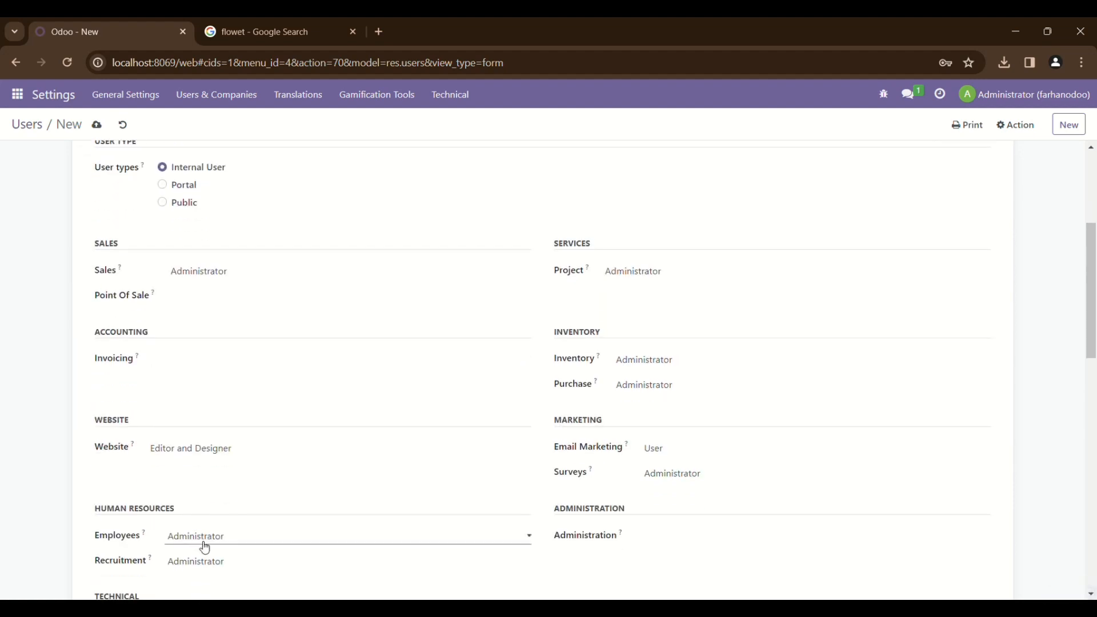
click(205, 557)
scroll(209, 557, down, 1)
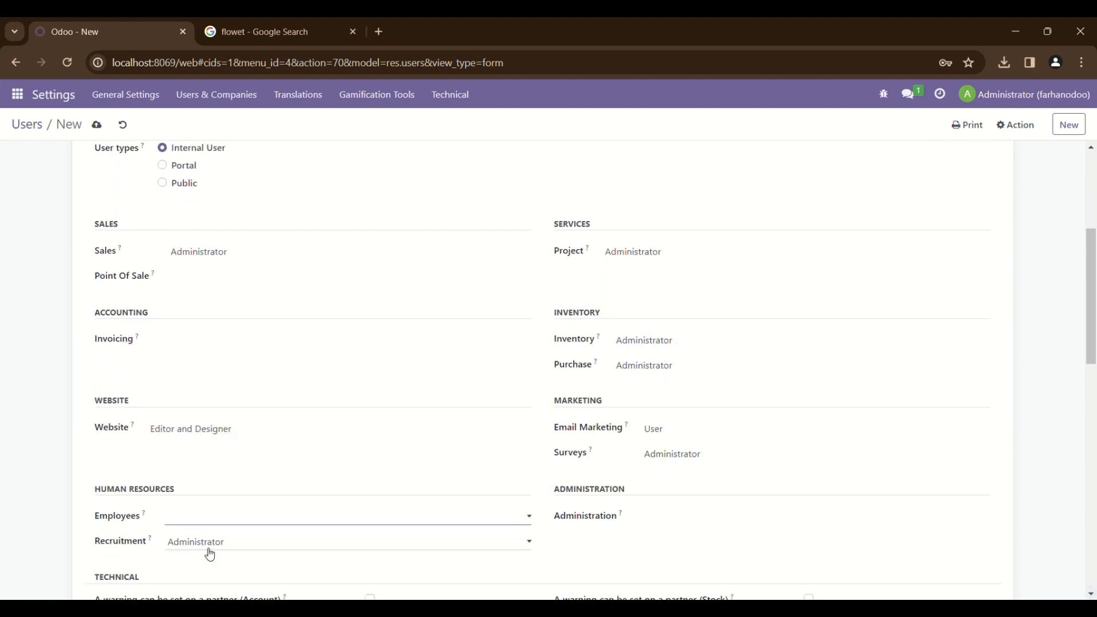
click(210, 554)
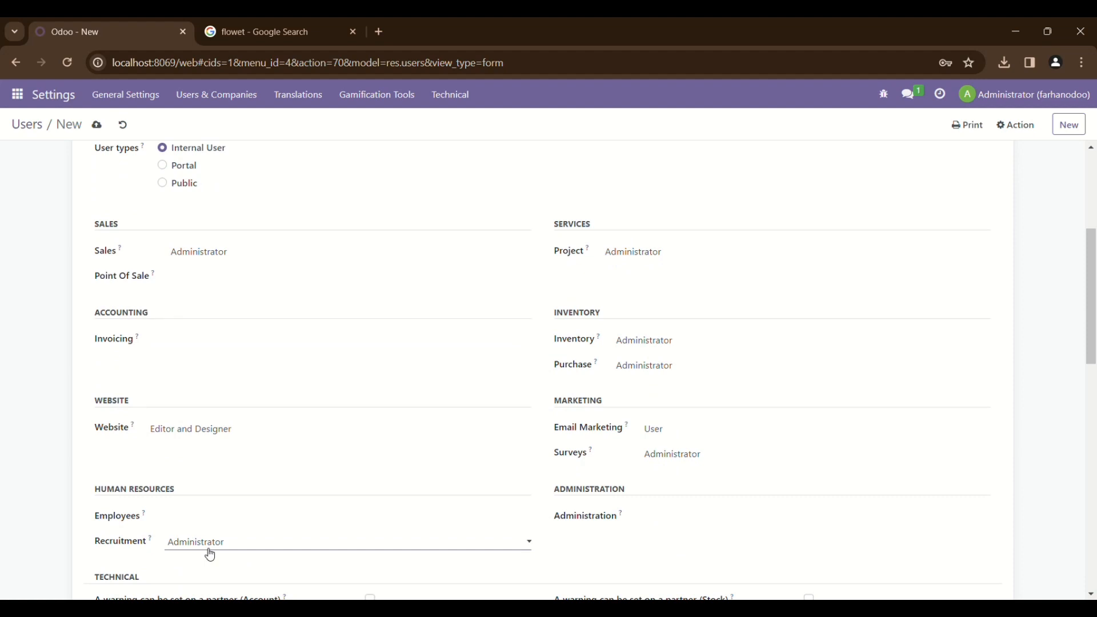
click(205, 545)
click(204, 553)
scroll(204, 553, down, 2)
scroll(204, 555, up, 3)
scroll(204, 556, up, 1)
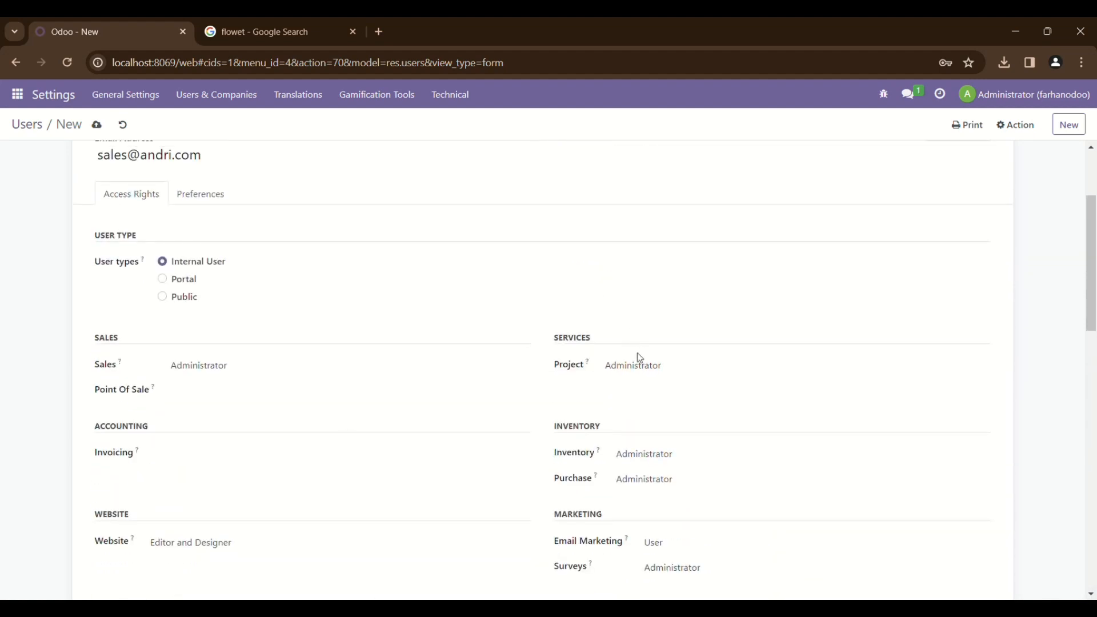
Clear the Project, Inventory, Purchase and Email Marketing rights, then save the user
click(643, 384)
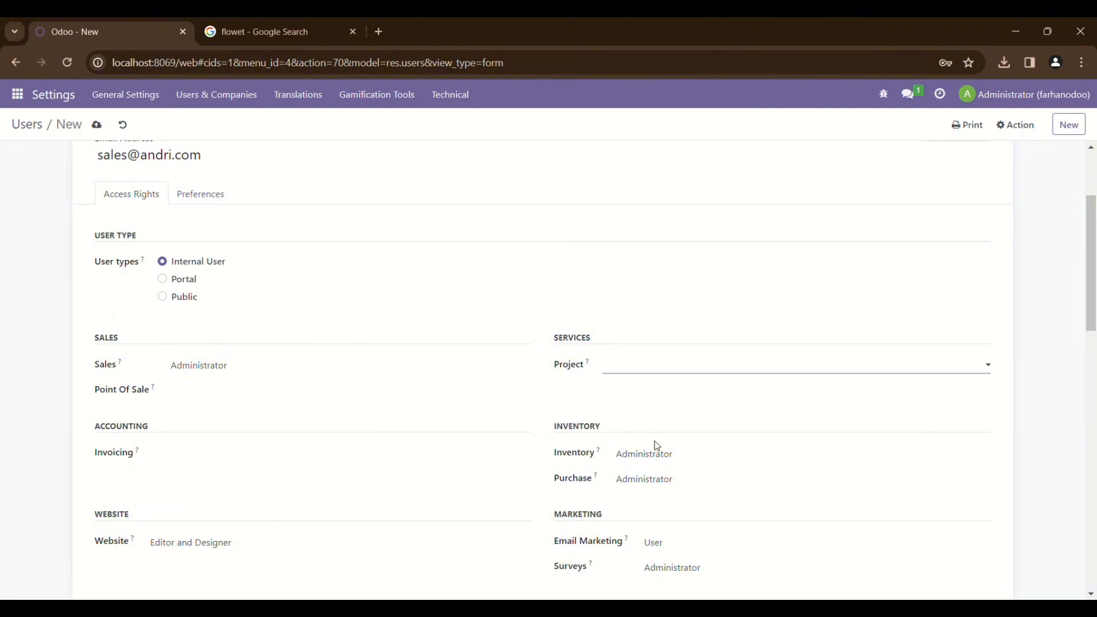
click(659, 478)
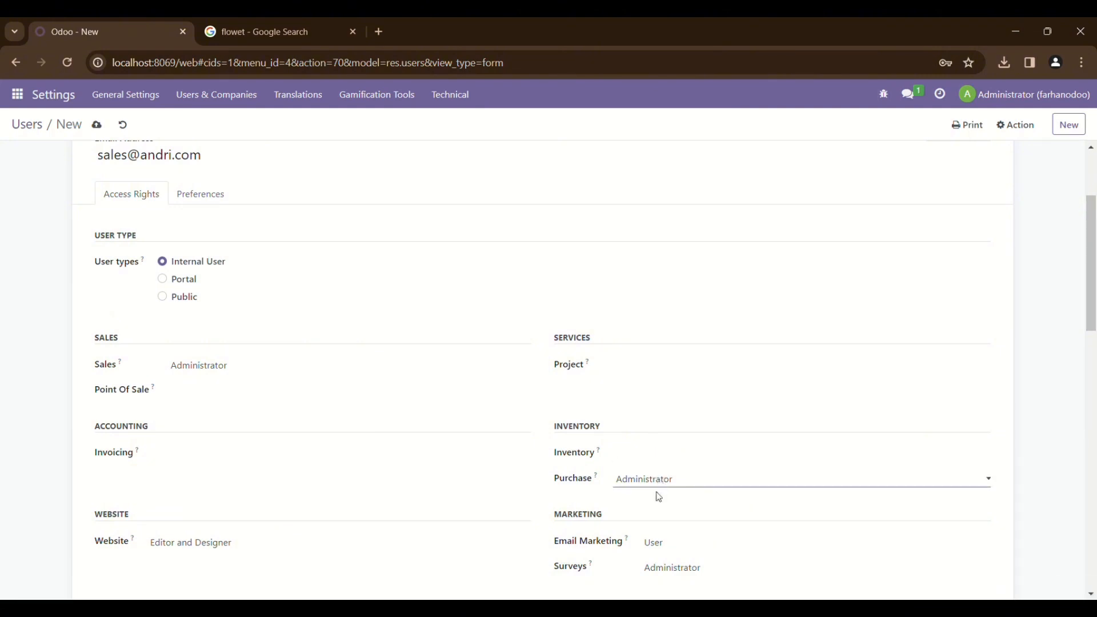
click(660, 498)
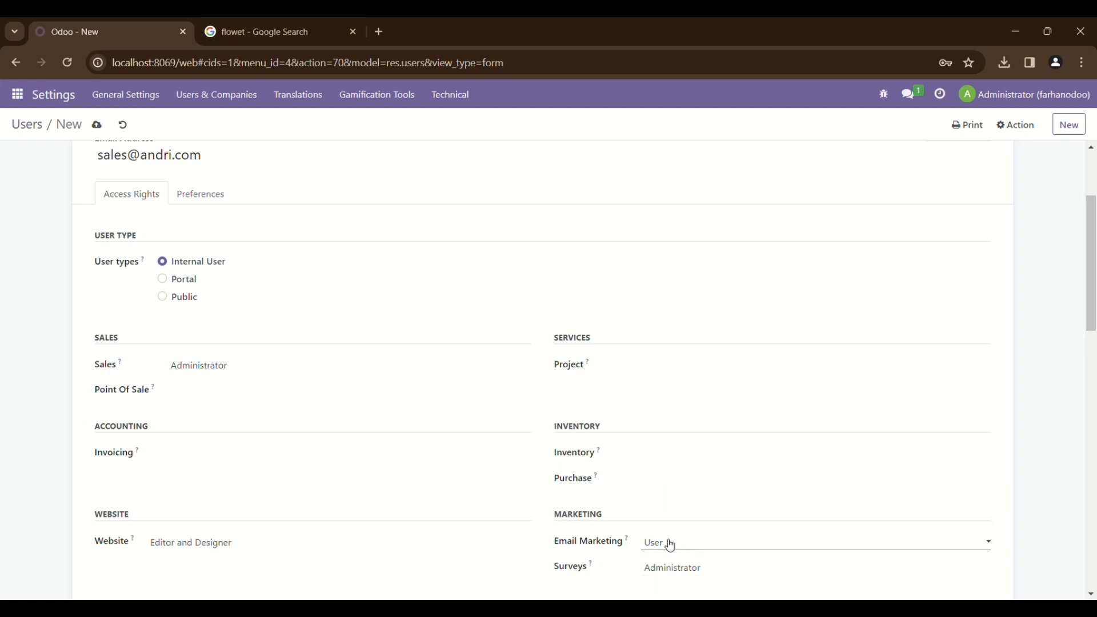
click(670, 558)
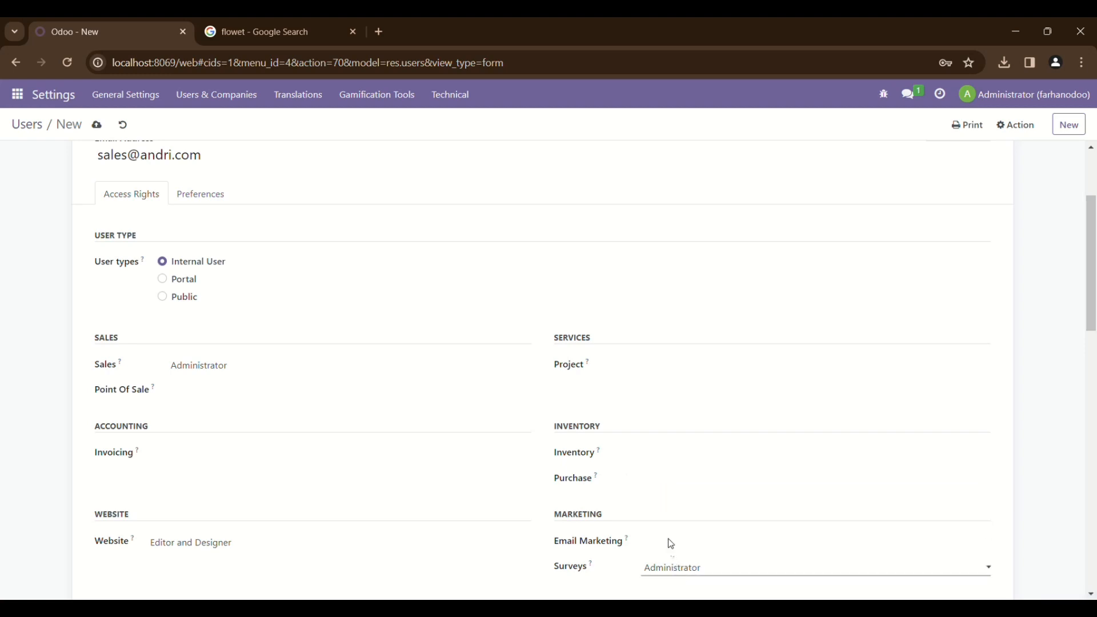
scroll(666, 533, down, 5)
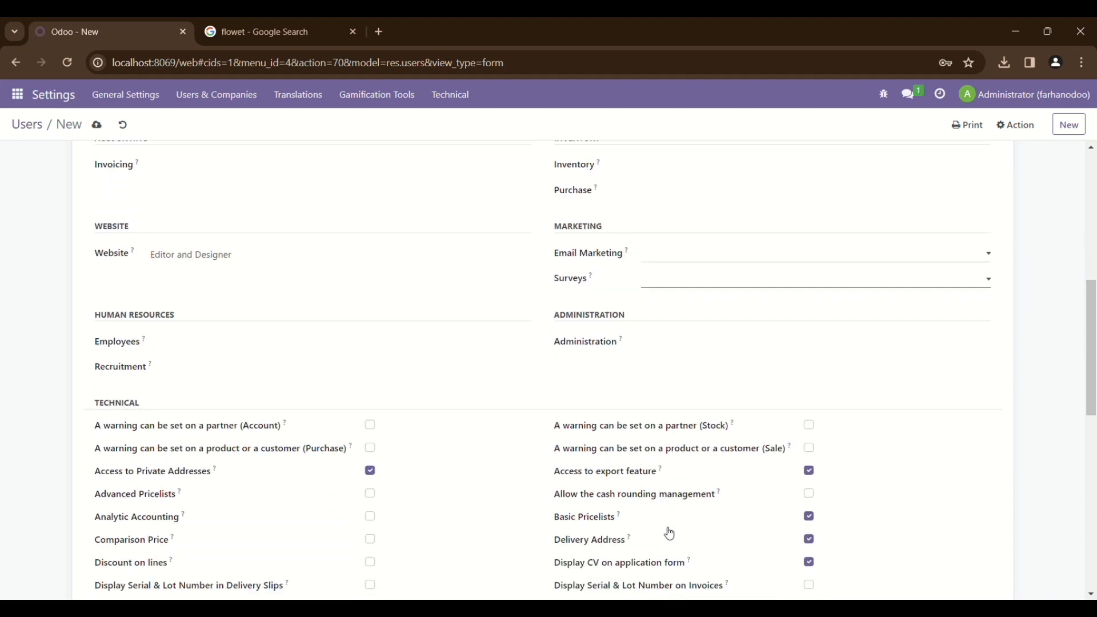
scroll(667, 533, up, 8)
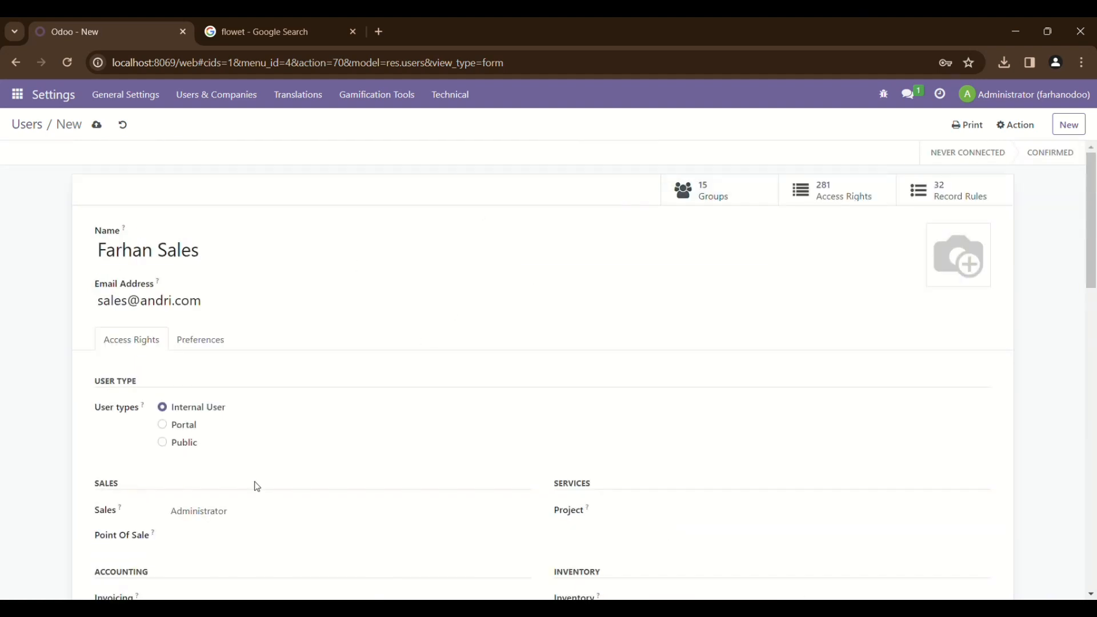
click(98, 125)
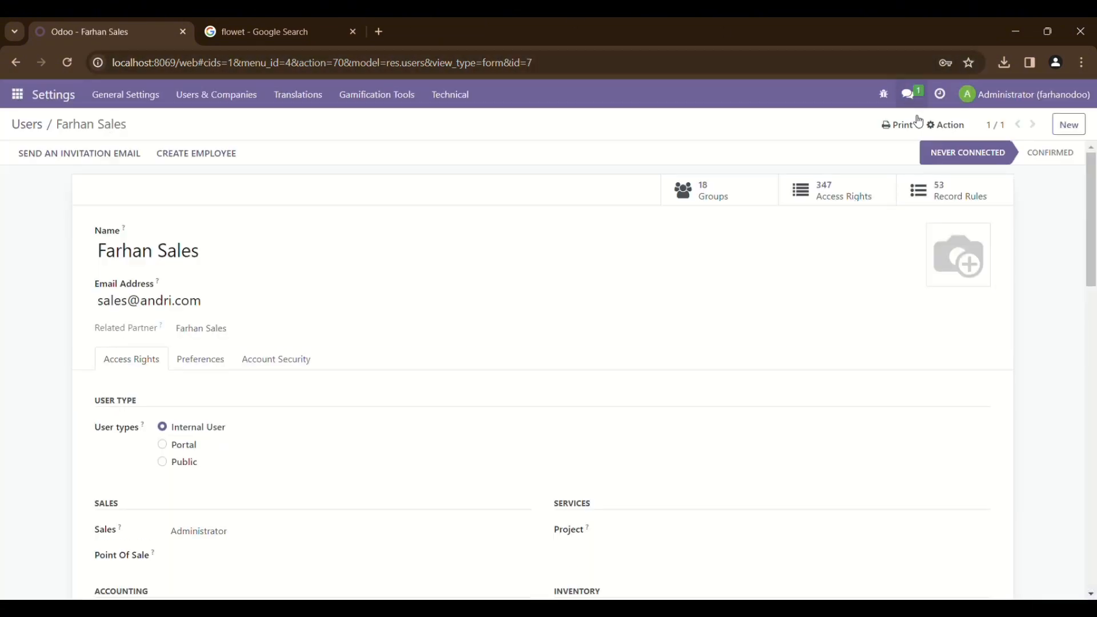
Change the sales user's password, then go back to the Users list
click(945, 126)
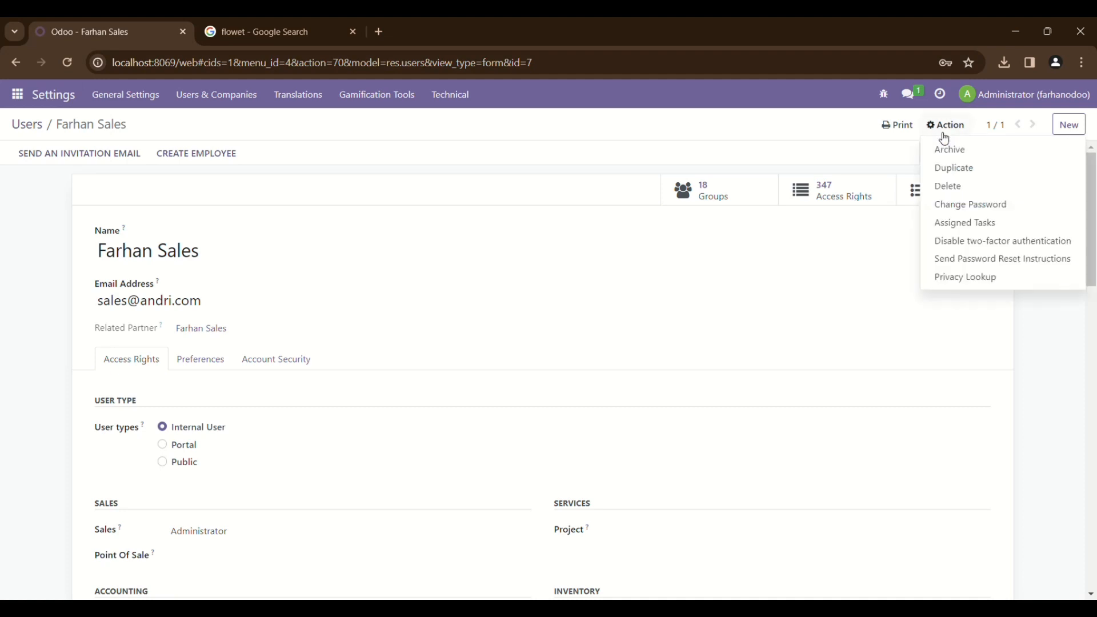
click(971, 205)
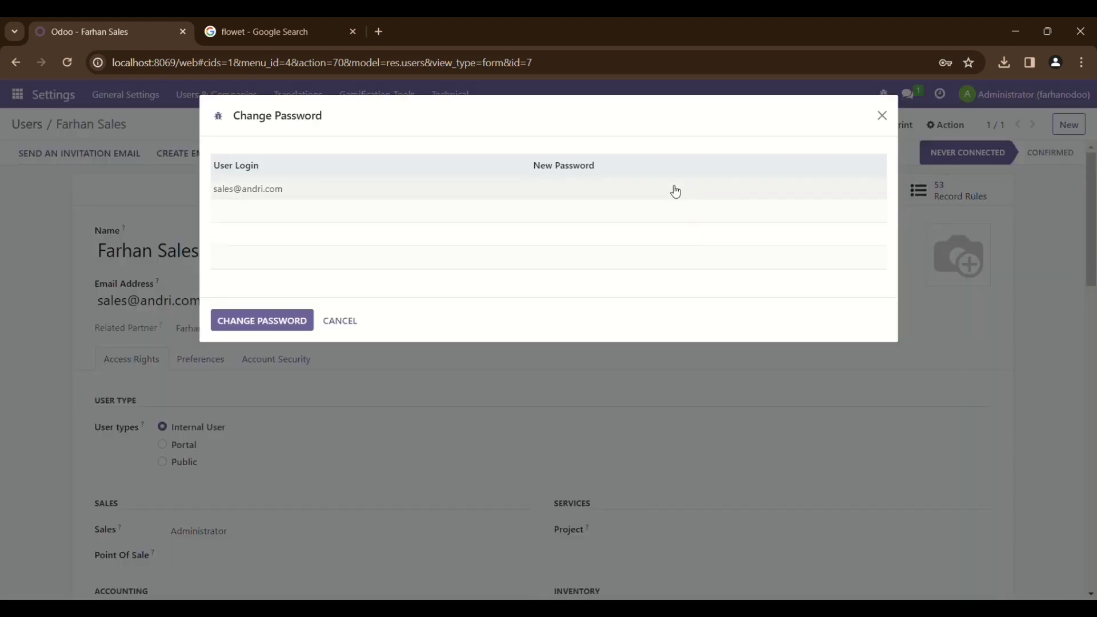
click(676, 190)
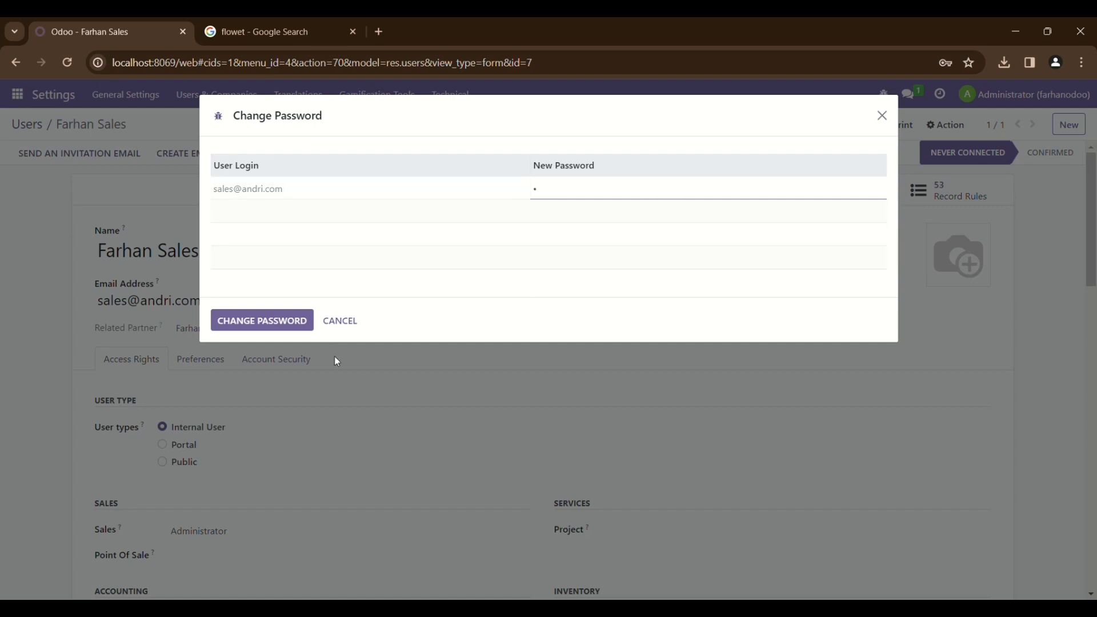
click(298, 327)
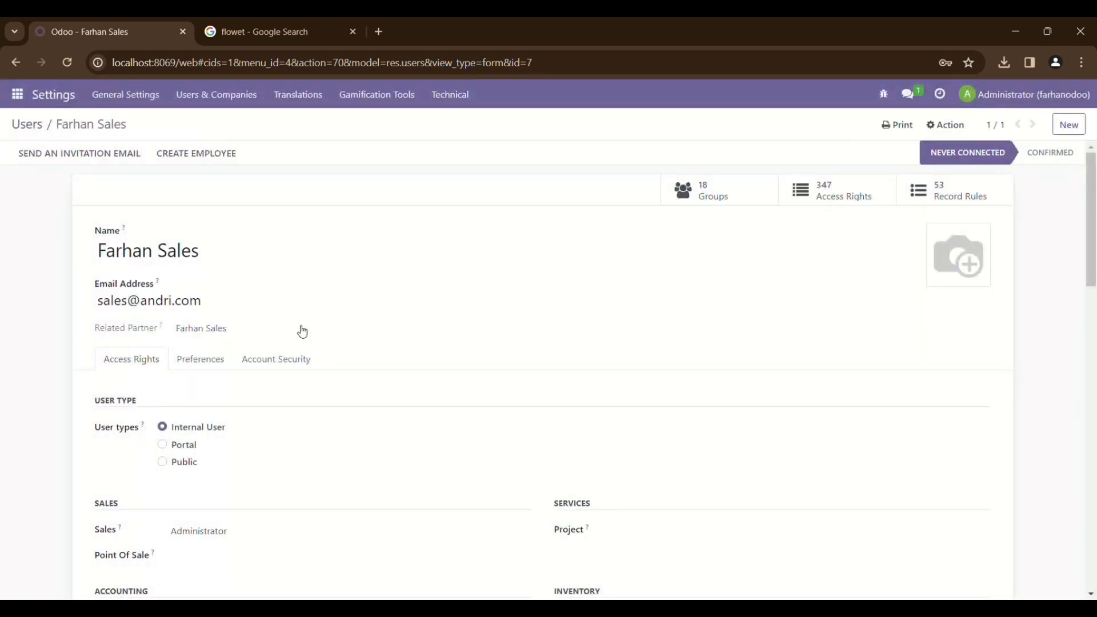
click(38, 124)
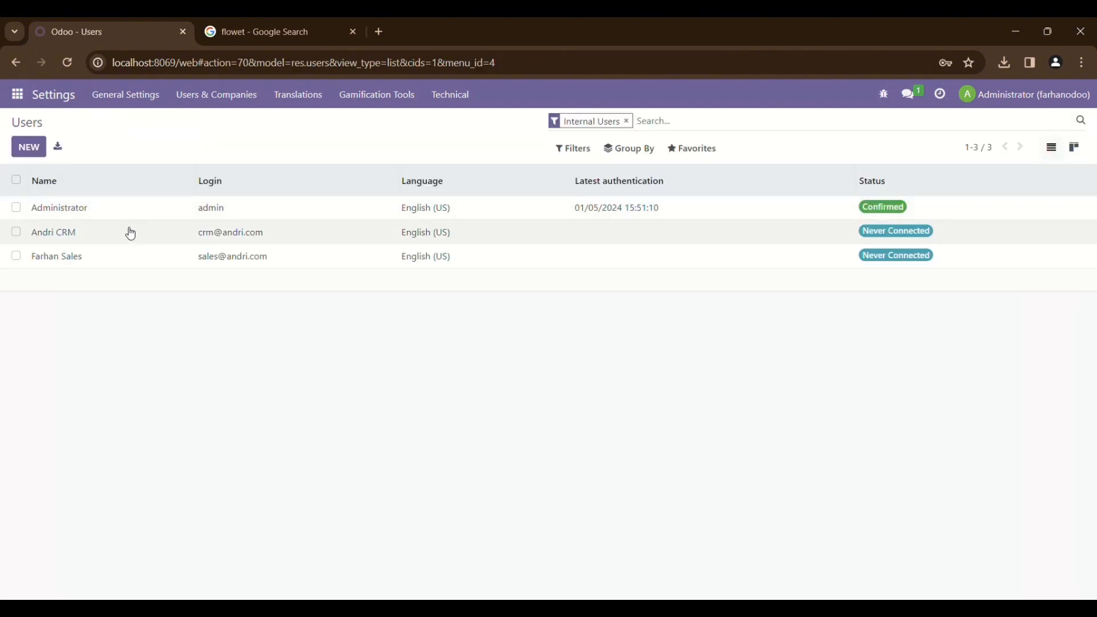
In Settings, enable the CRM Leads option and save the settings
click(30, 100)
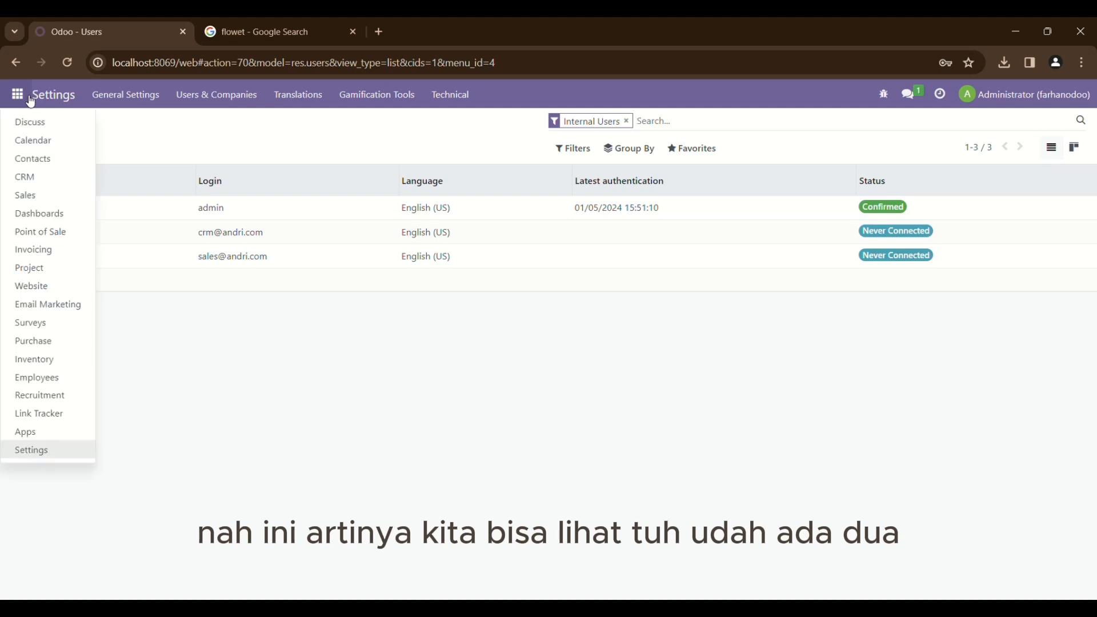
click(62, 451)
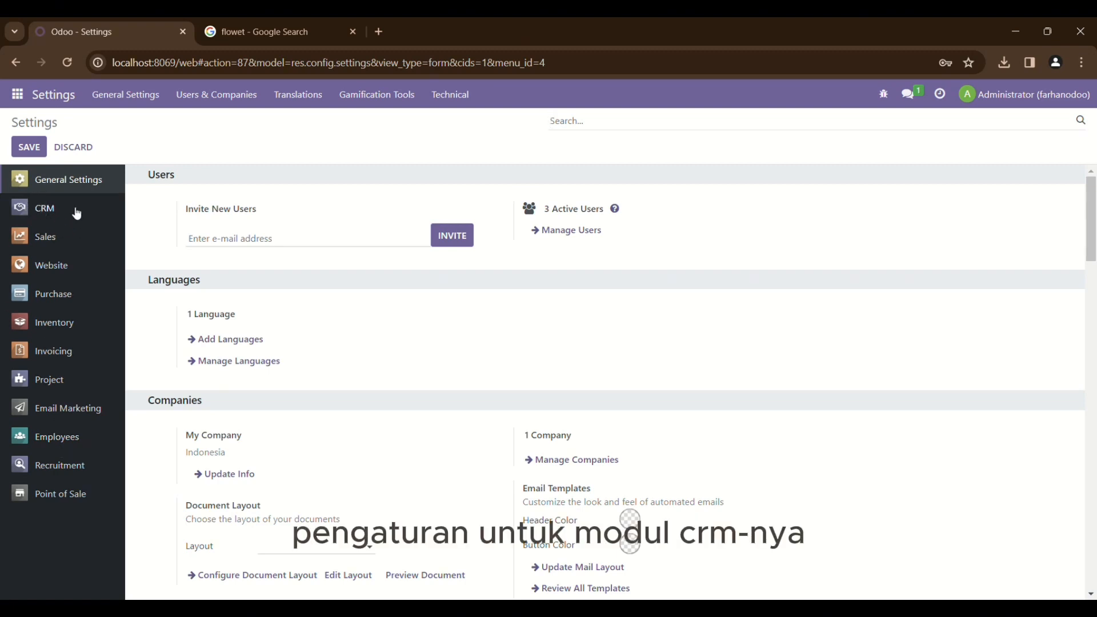
click(48, 213)
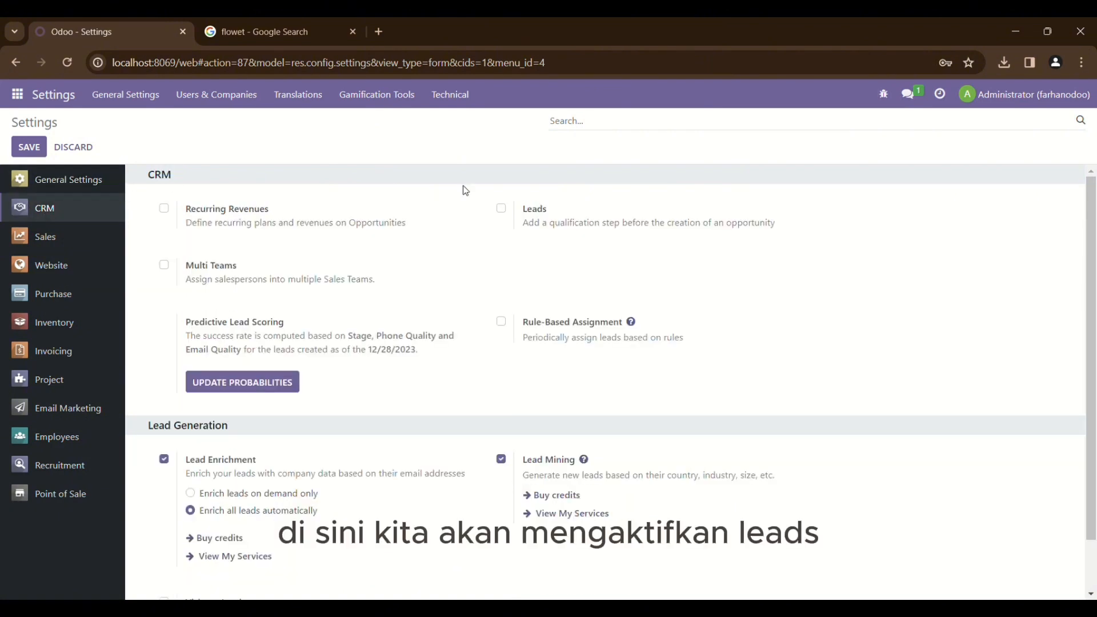
click(507, 212)
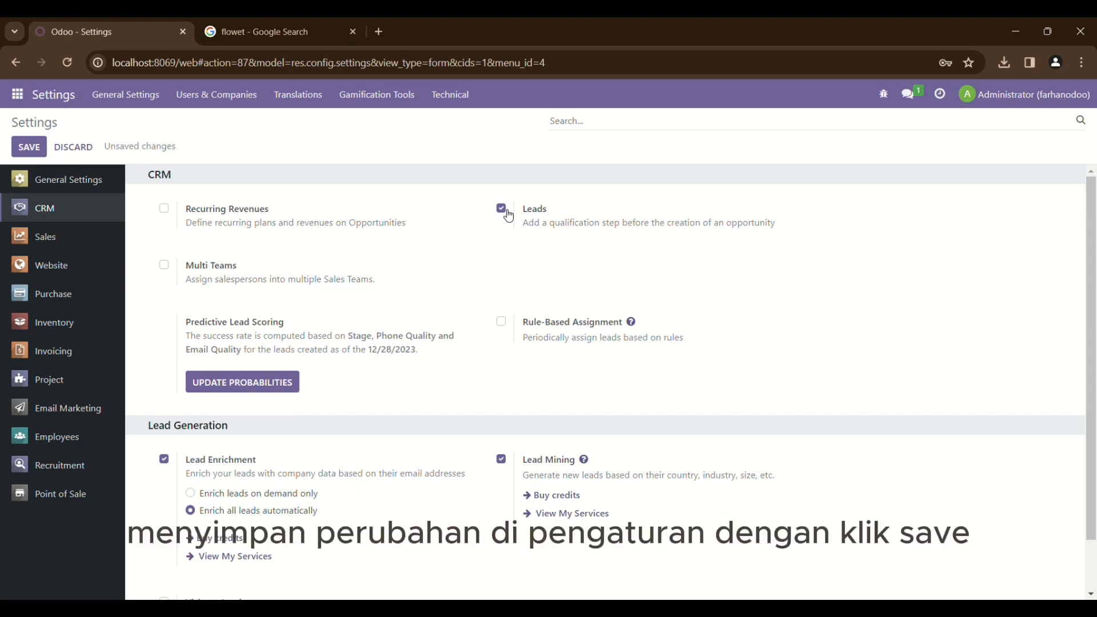
click(37, 149)
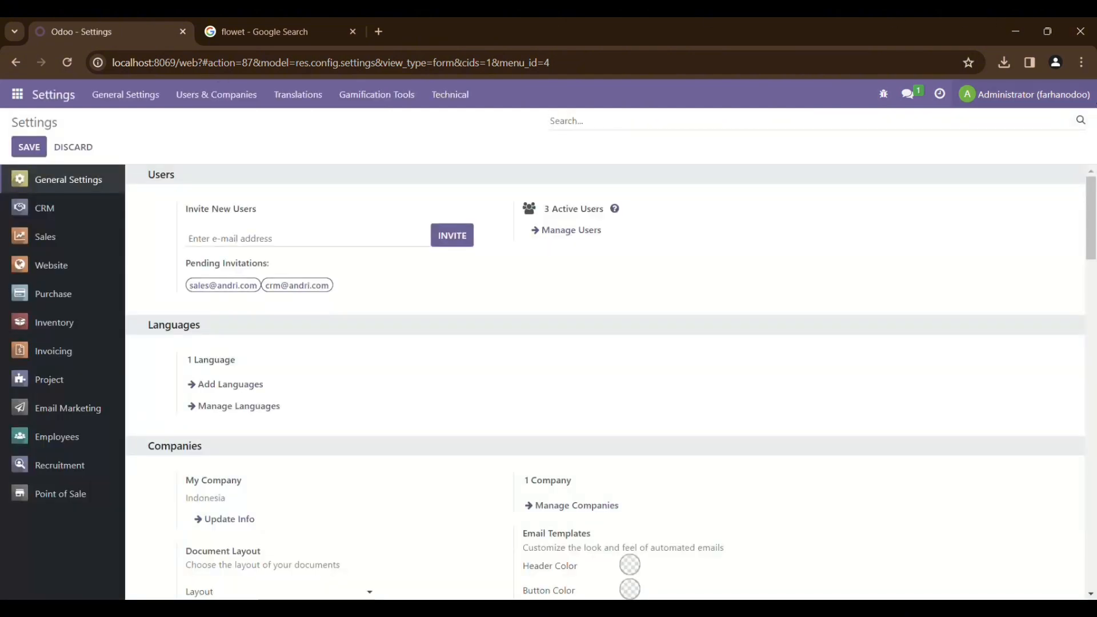
click(1095, 105)
Log out of Administrator and sign in with the CRM user's e-mail and password
click(1005, 228)
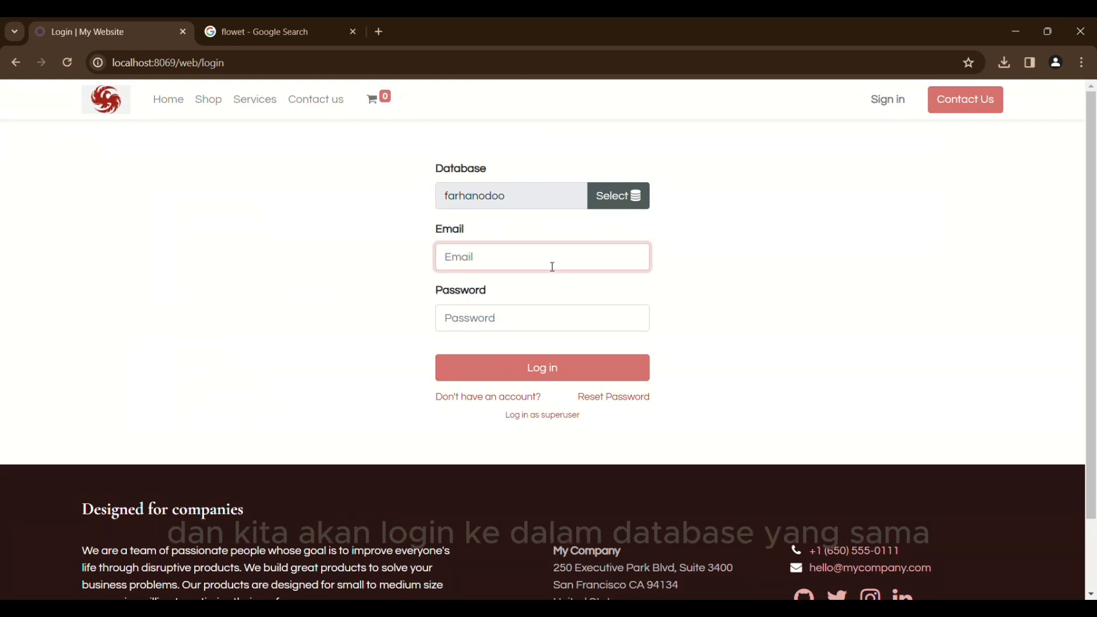
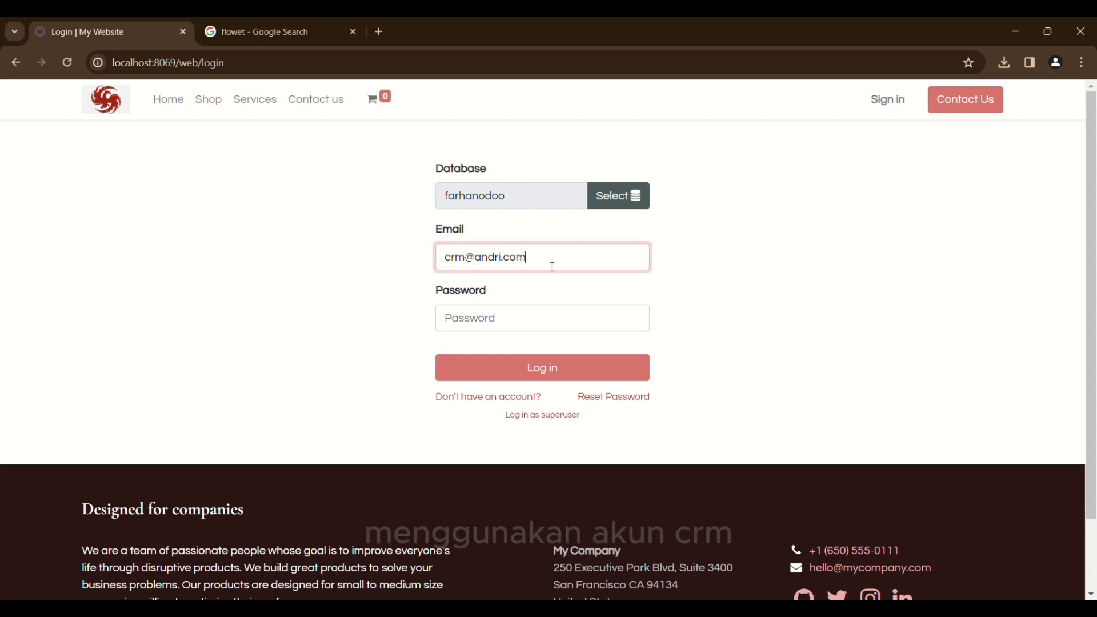
key(Tab)
text(•)
key(Return)
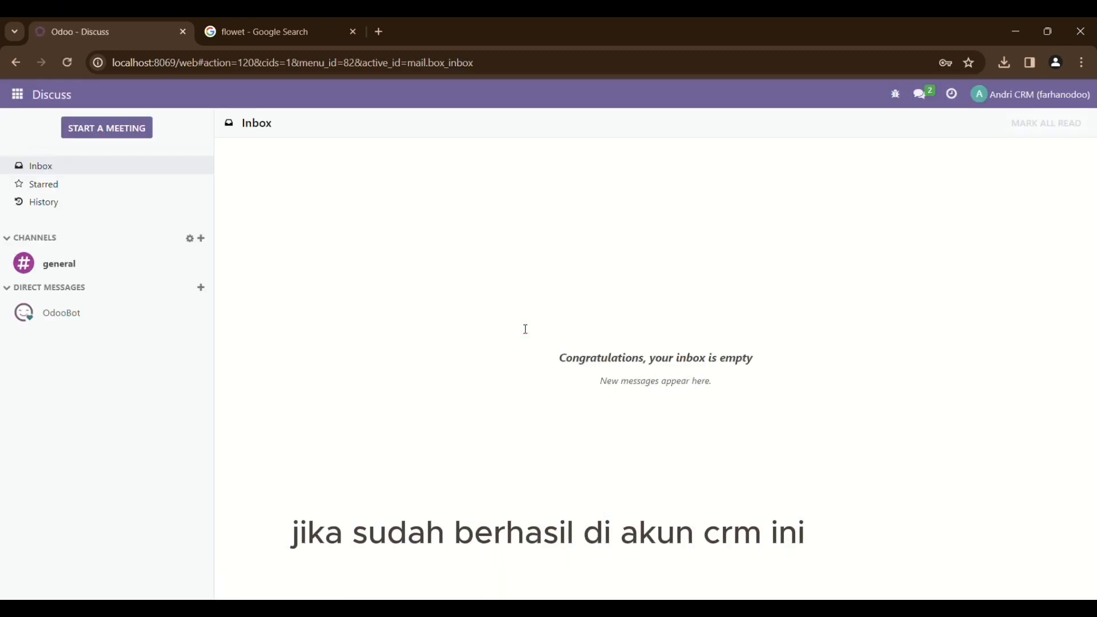
Go to CRM > Leads and create a new lead
click(21, 101)
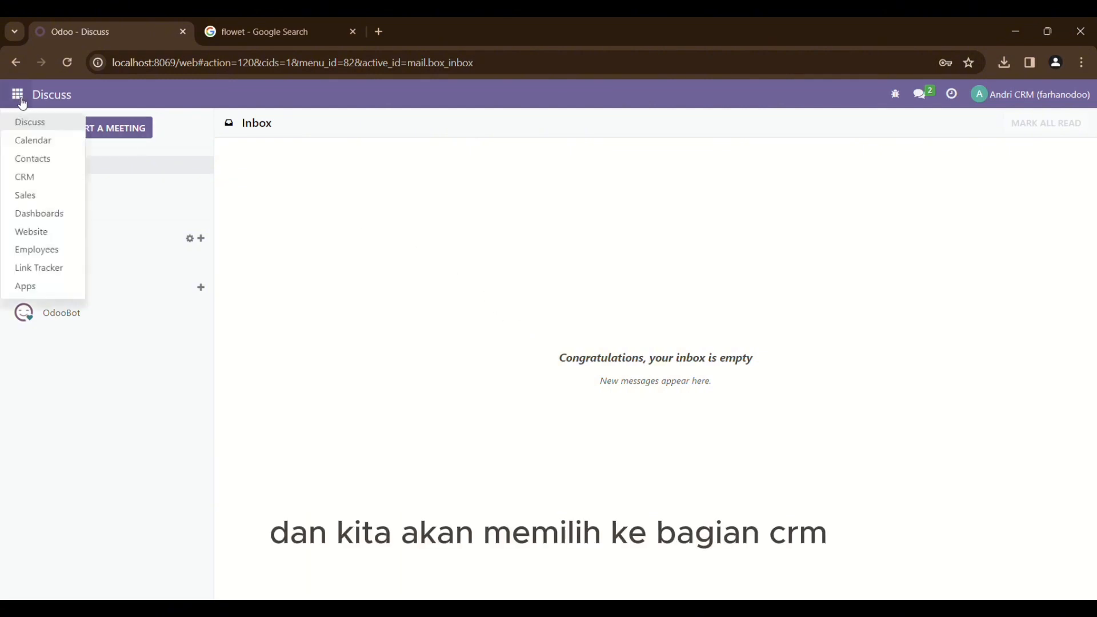
click(47, 178)
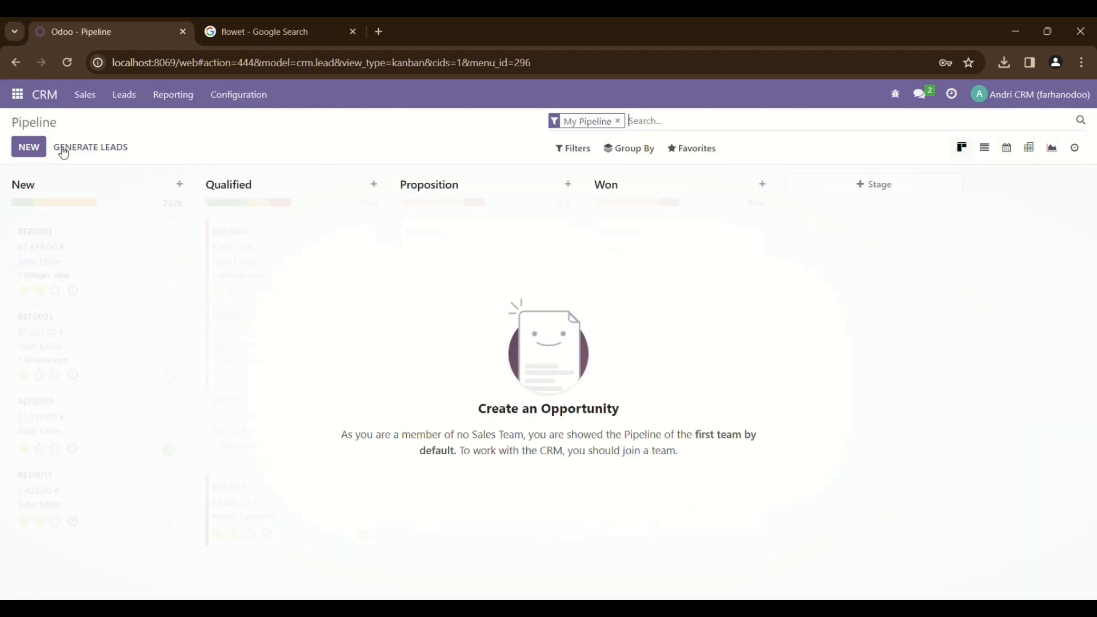
click(136, 98)
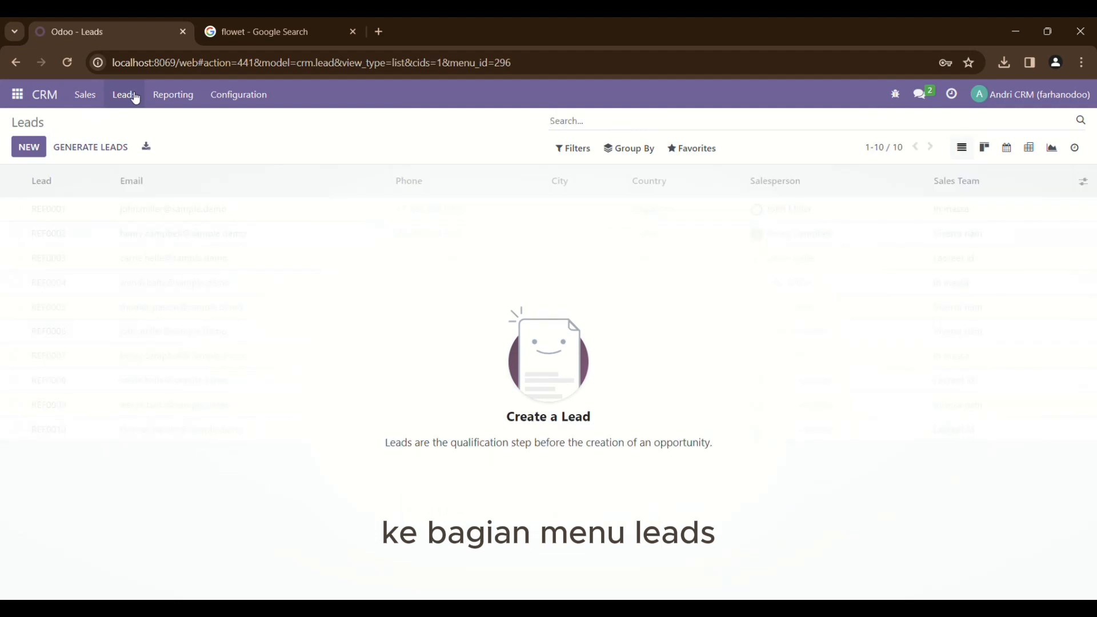
click(30, 149)
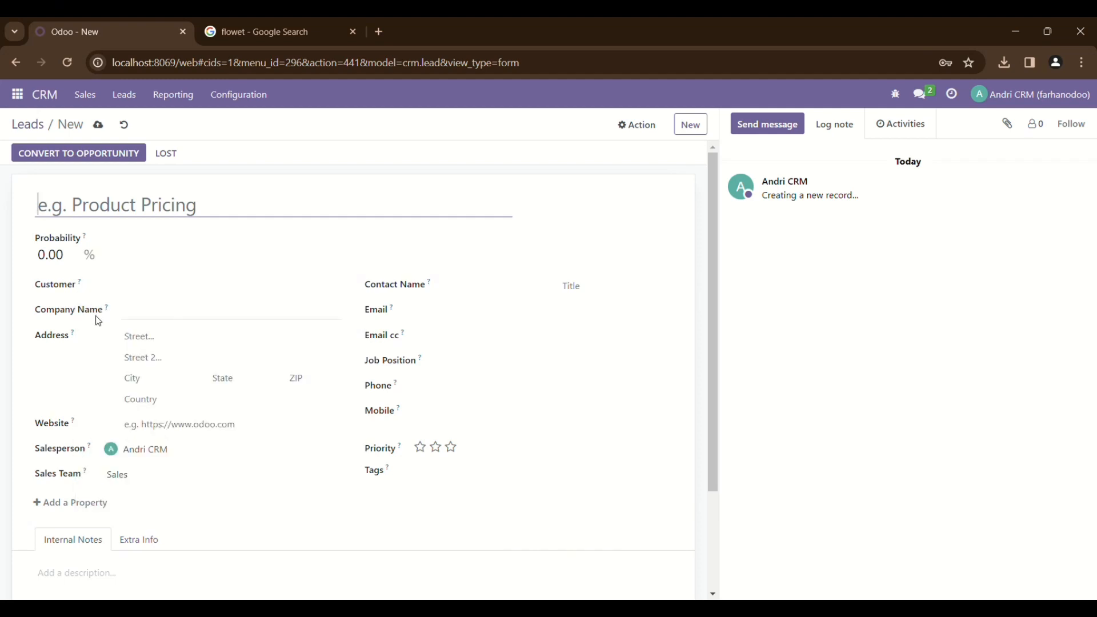
mouse_move(74, 339)
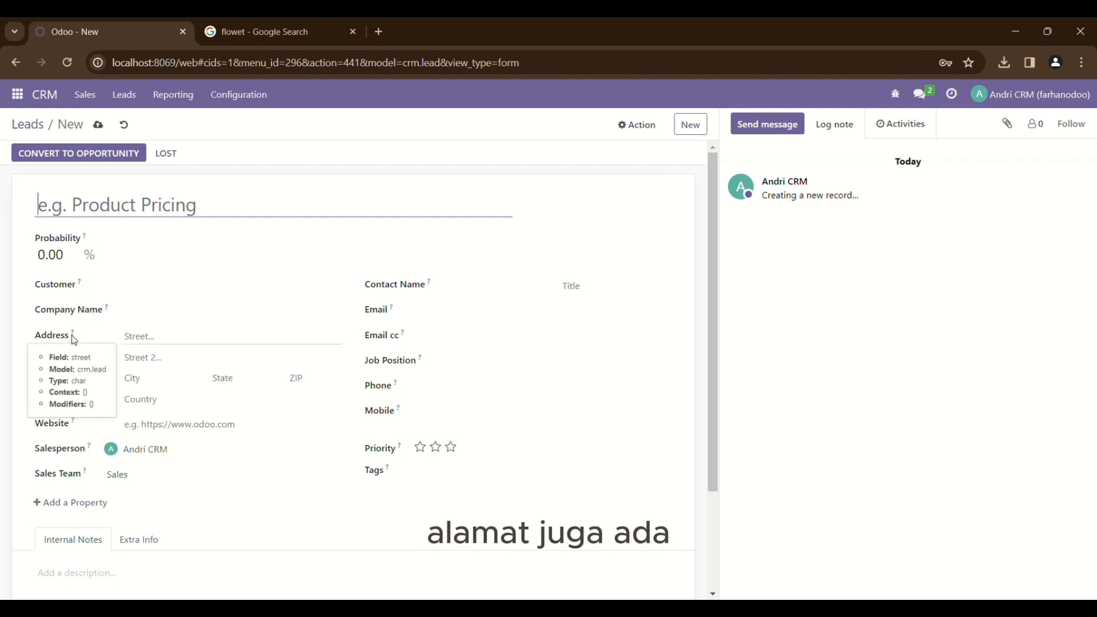
click(134, 449)
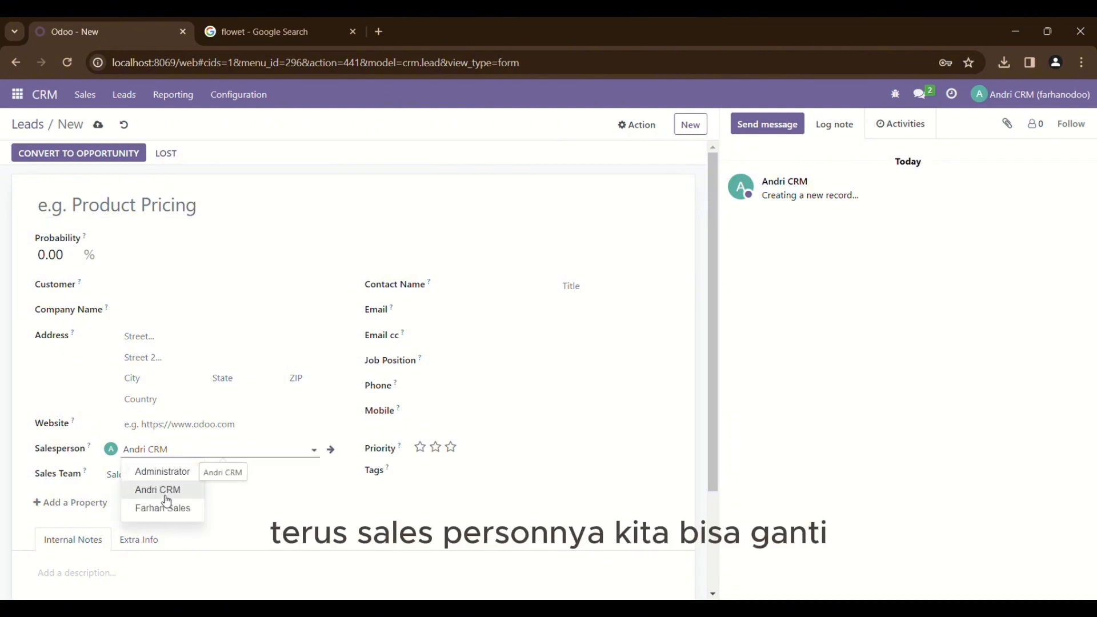
click(159, 490)
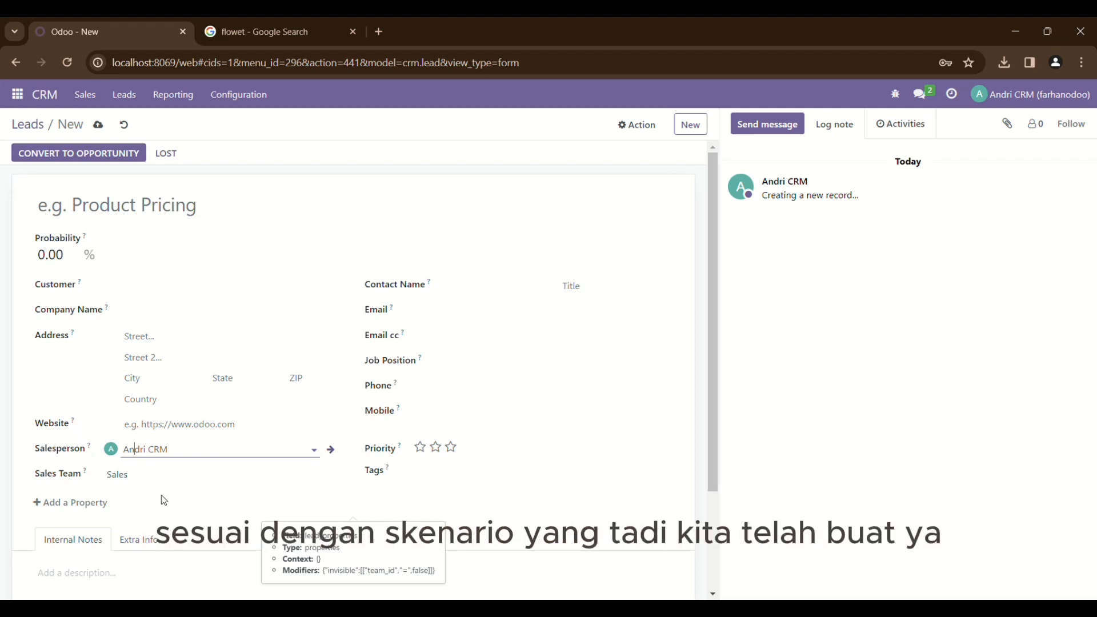
scroll(164, 501, down, 2)
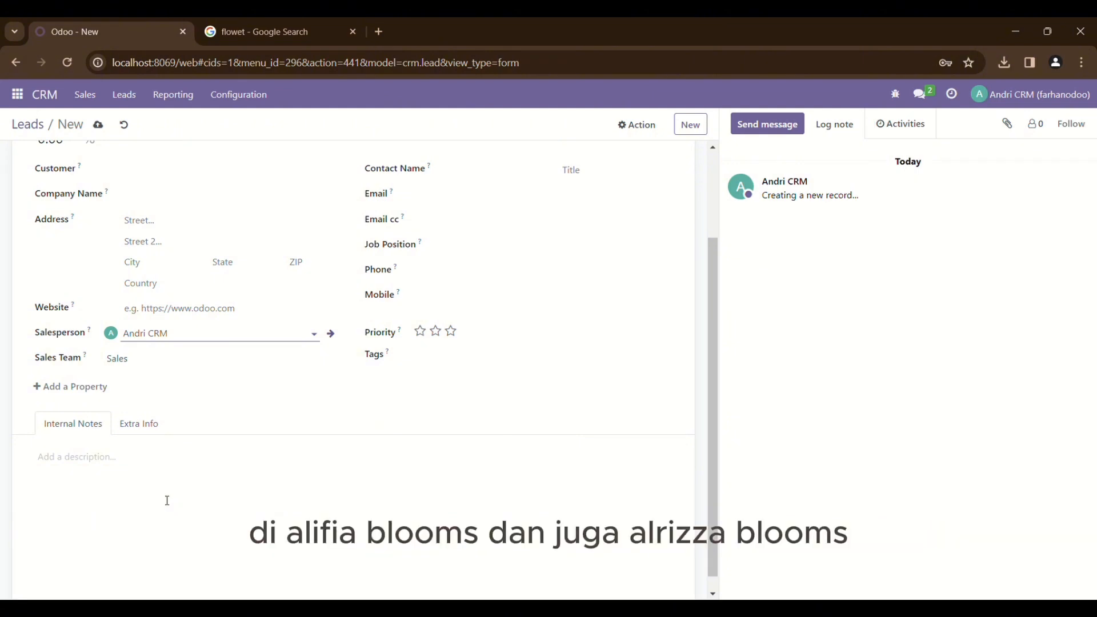
scroll(144, 457, up, 2)
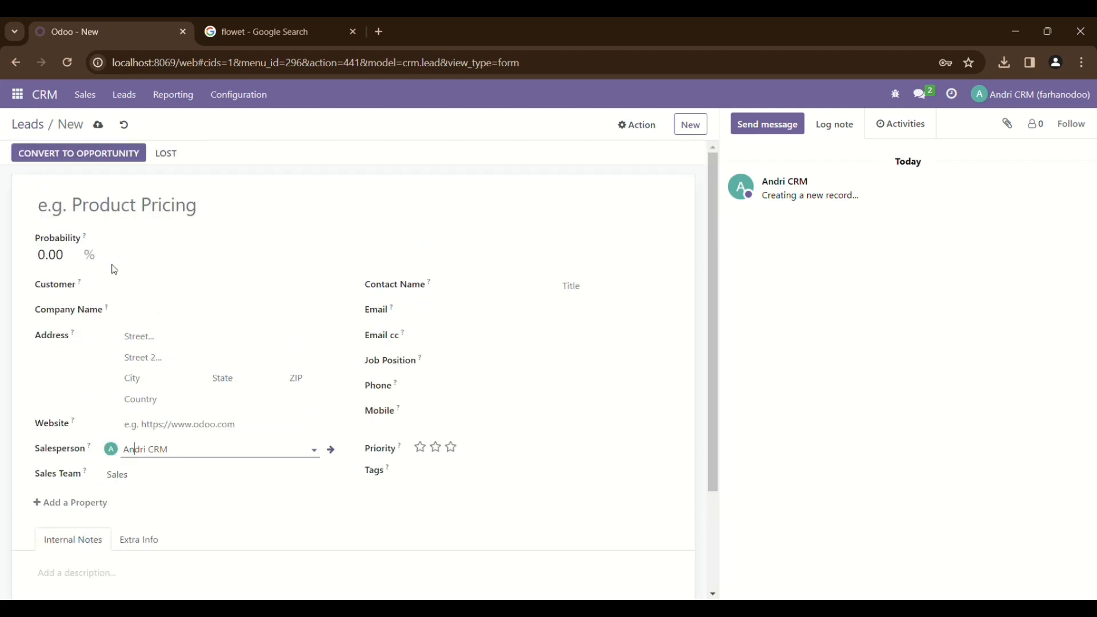
click(126, 214)
Title the lead 'New Supplier AlrizzaBloom' and set its probability to 70%
text(New )
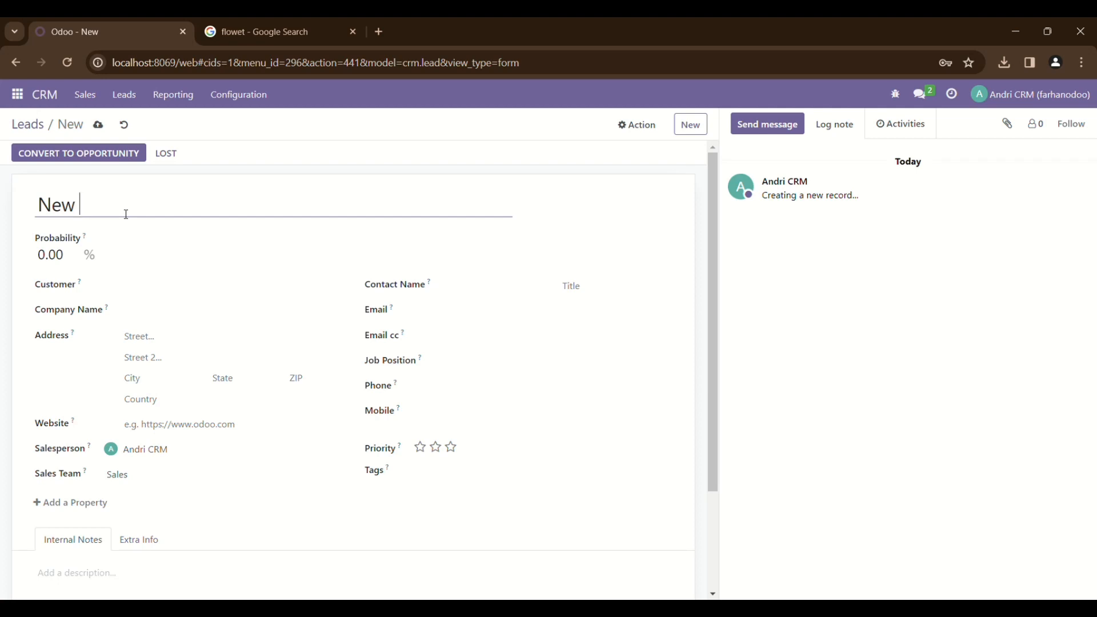
text(Supplier Alrizza)
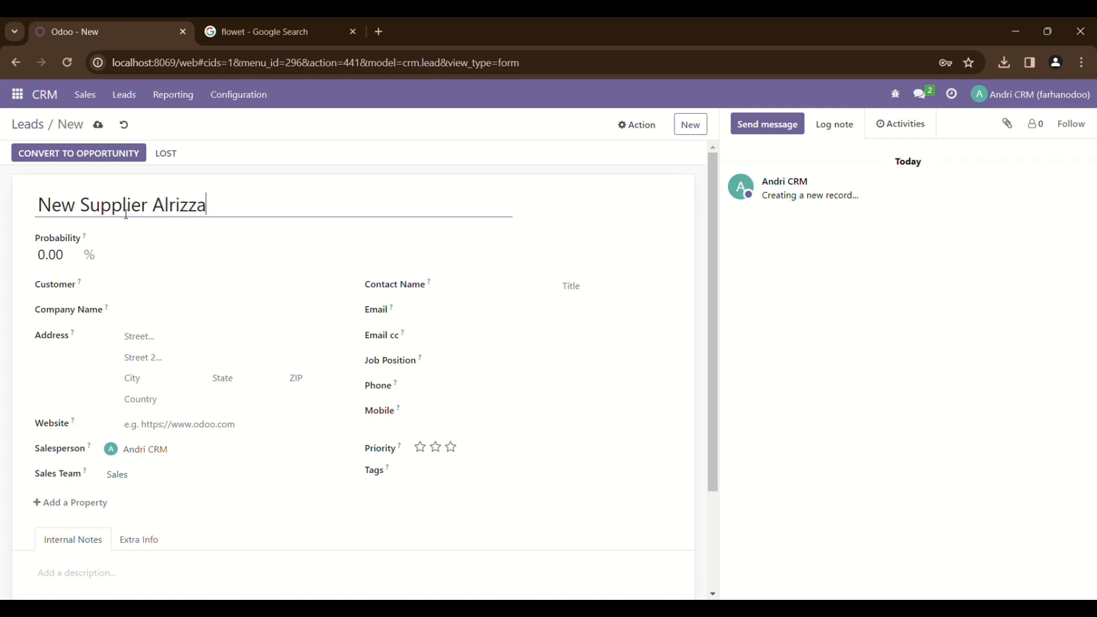
text(Bloon)
key(BackSpace)
text(m)
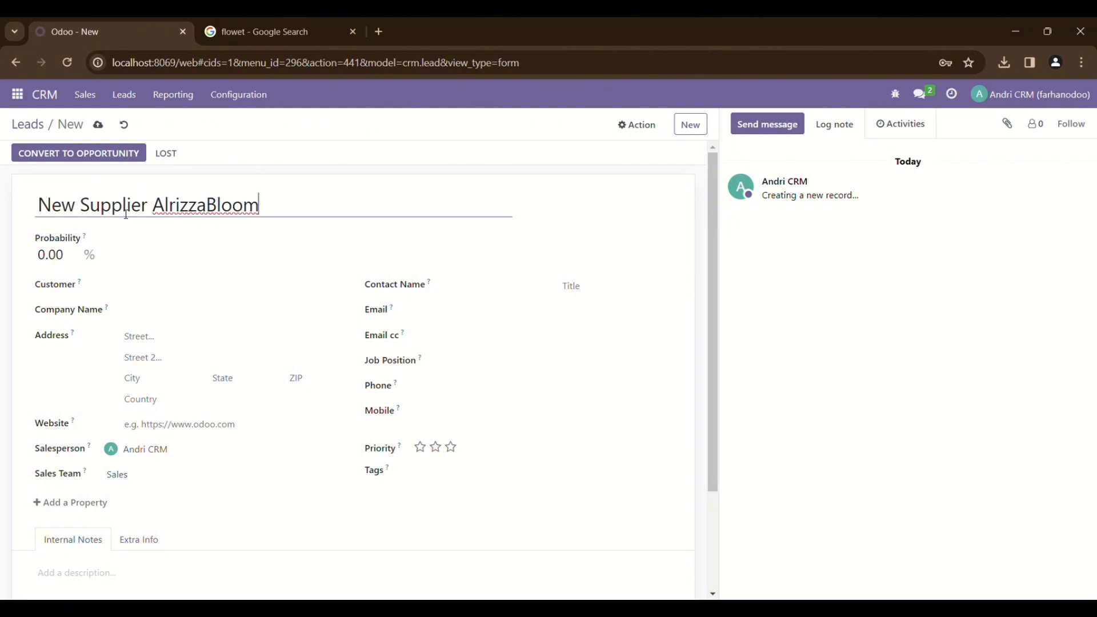
click(71, 257)
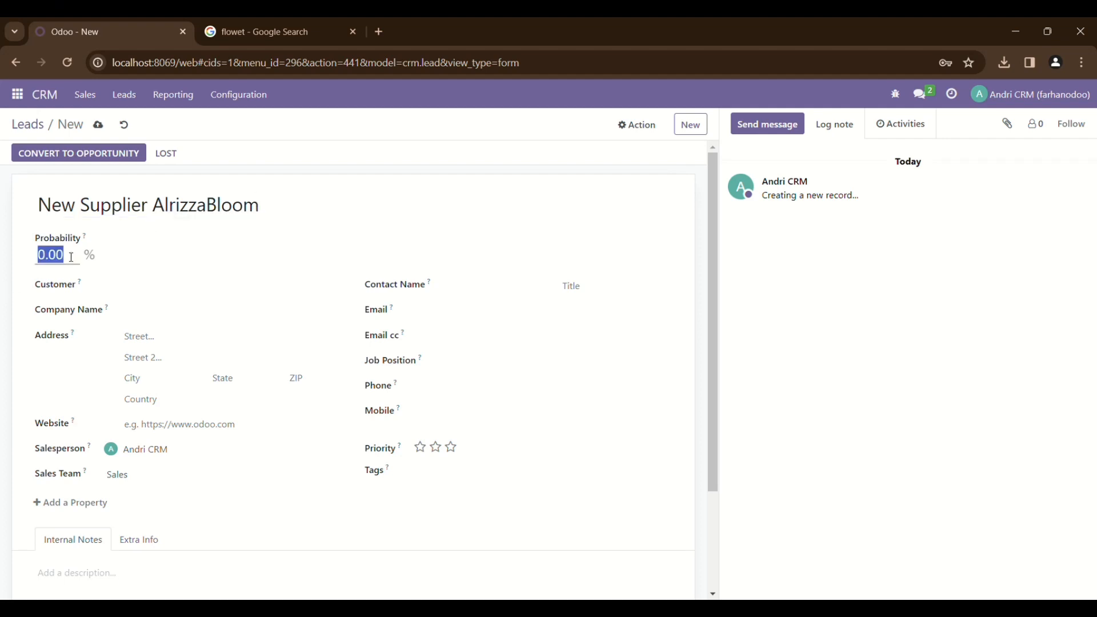
text(70)
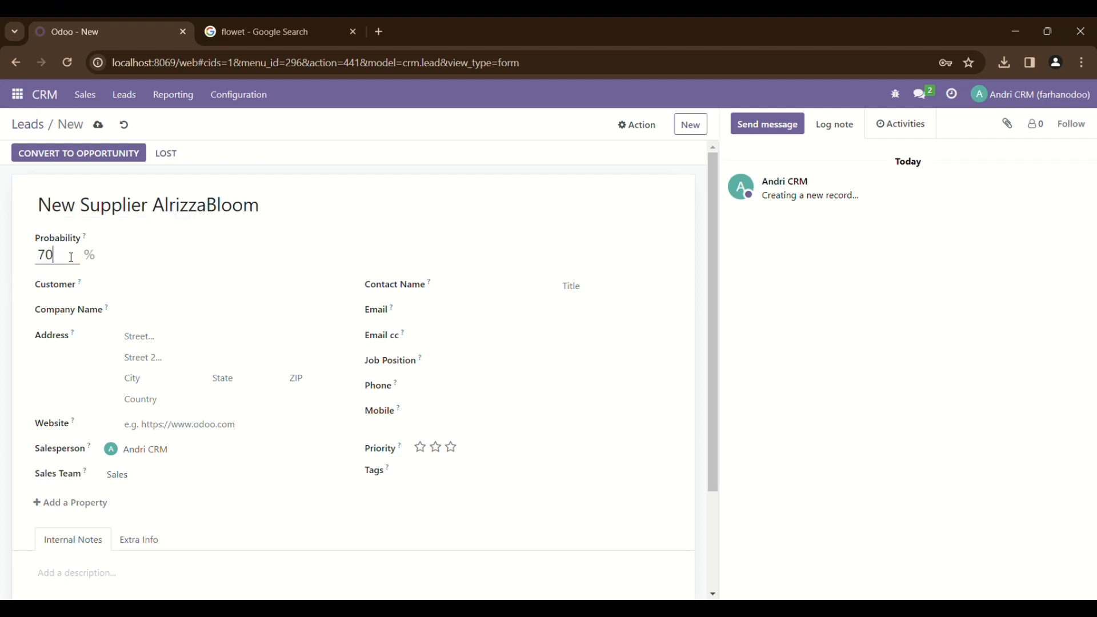
click(130, 291)
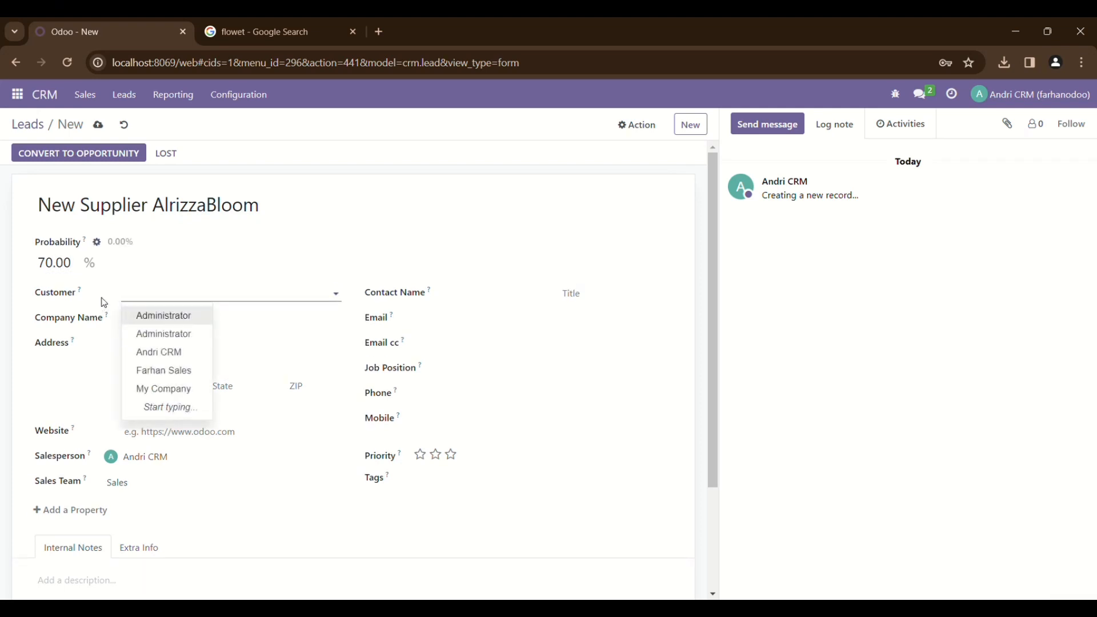
click(104, 352)
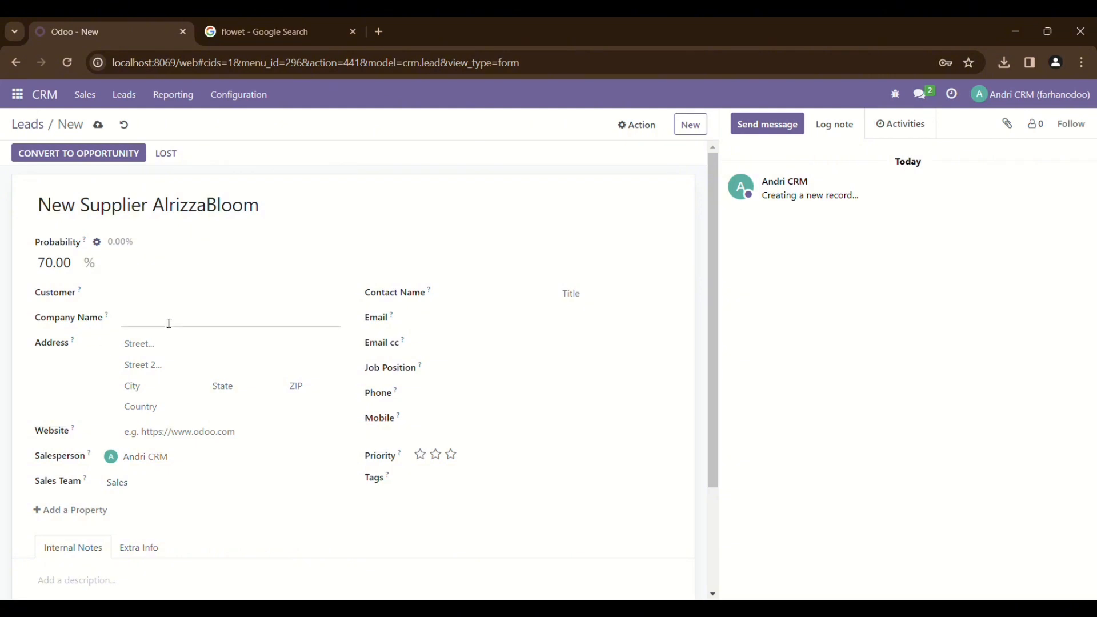
Enter company name AlrizzaBloom with its street, city and country Indonesia
click(169, 323)
text(AlrizzaBloom)
click(181, 343)
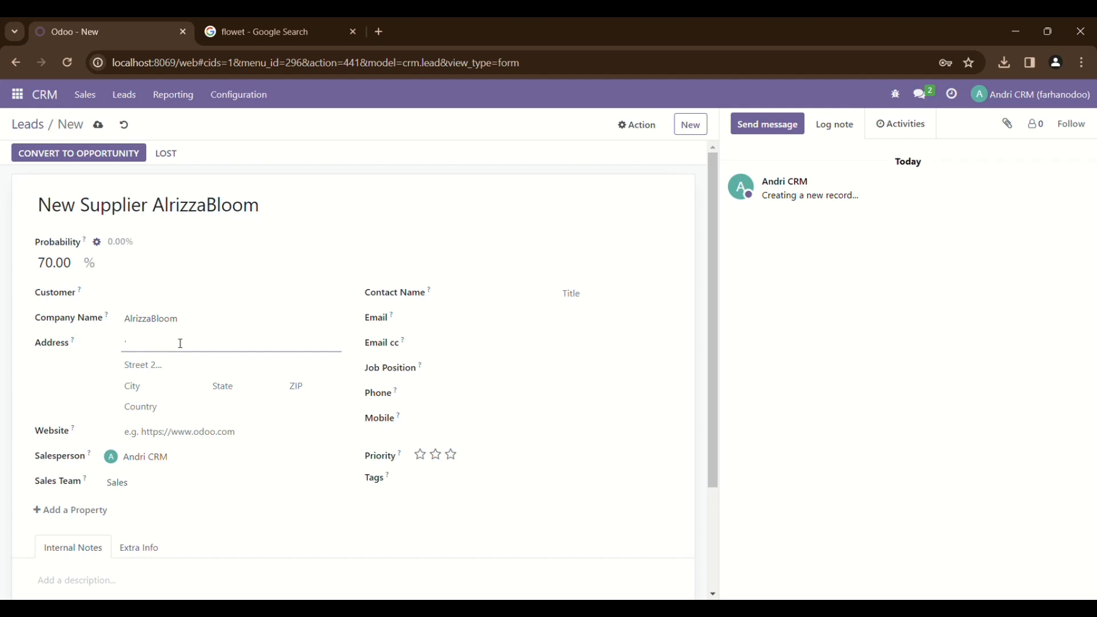
key(BackSpace)
text(kuku)
key(BackSpace)
key(BackSpace)
key(BackSpace)
key(BackSpace)
text(Kukusan)
click(176, 392)
text(Depok)
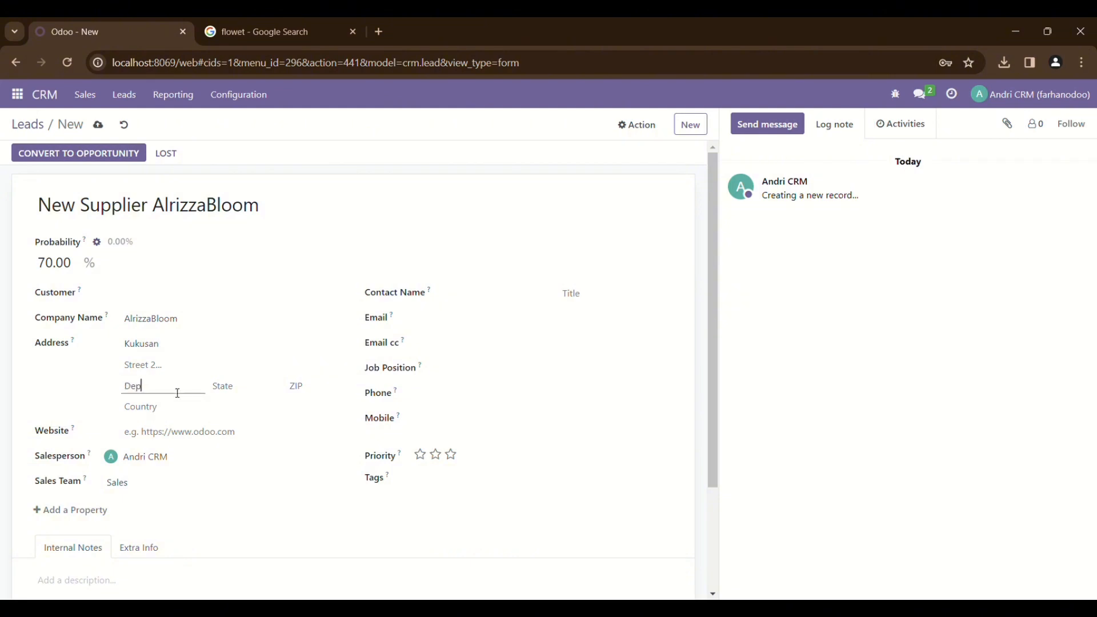
click(179, 407)
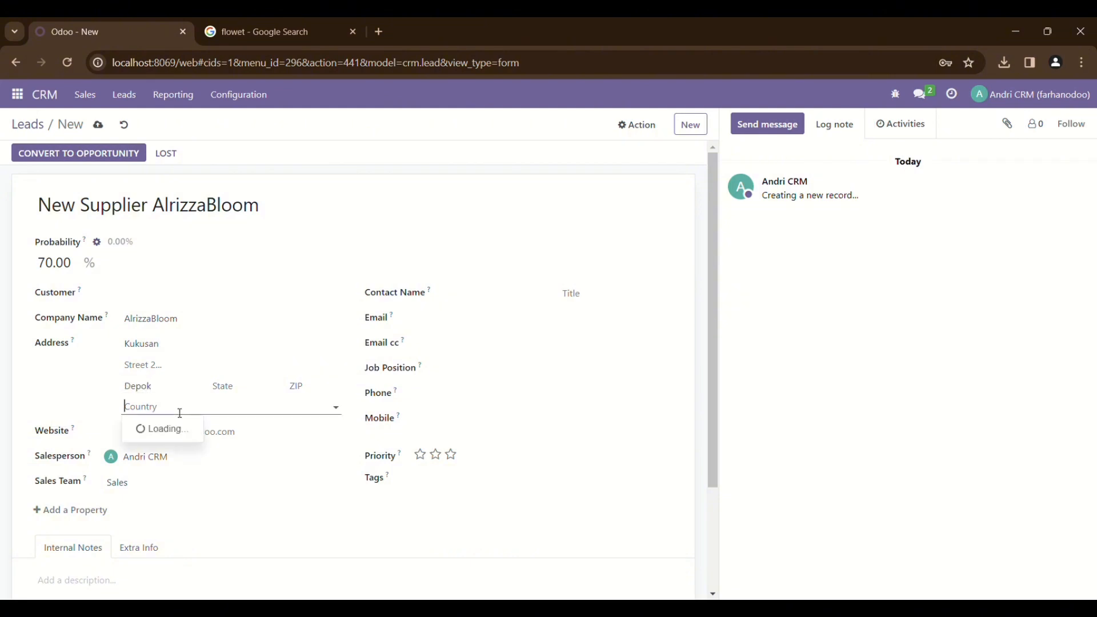
text(Ind)
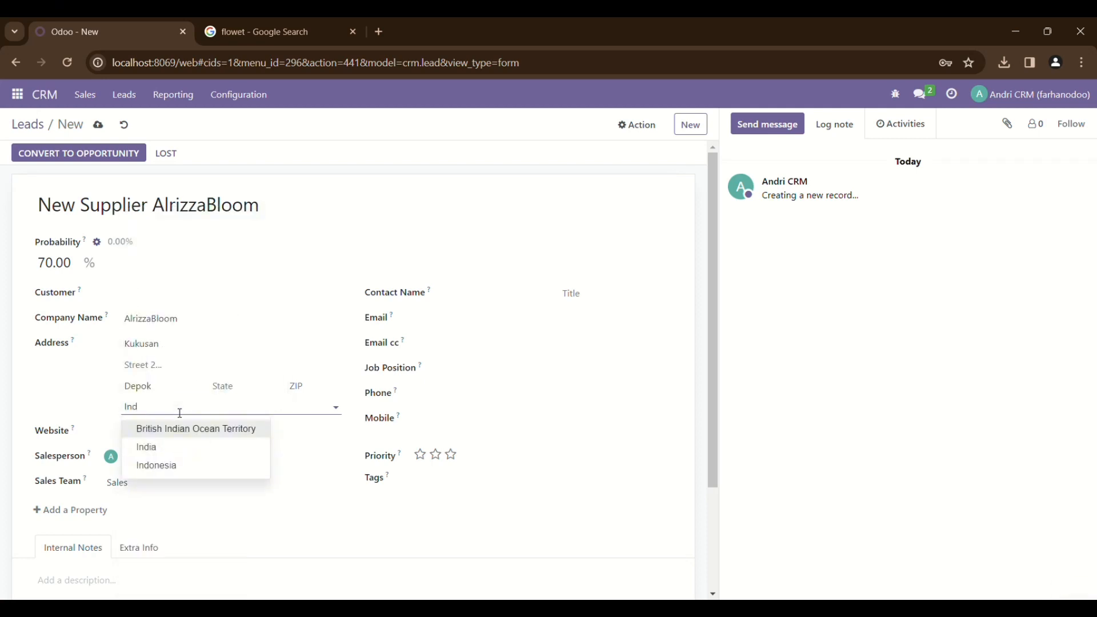
click(179, 465)
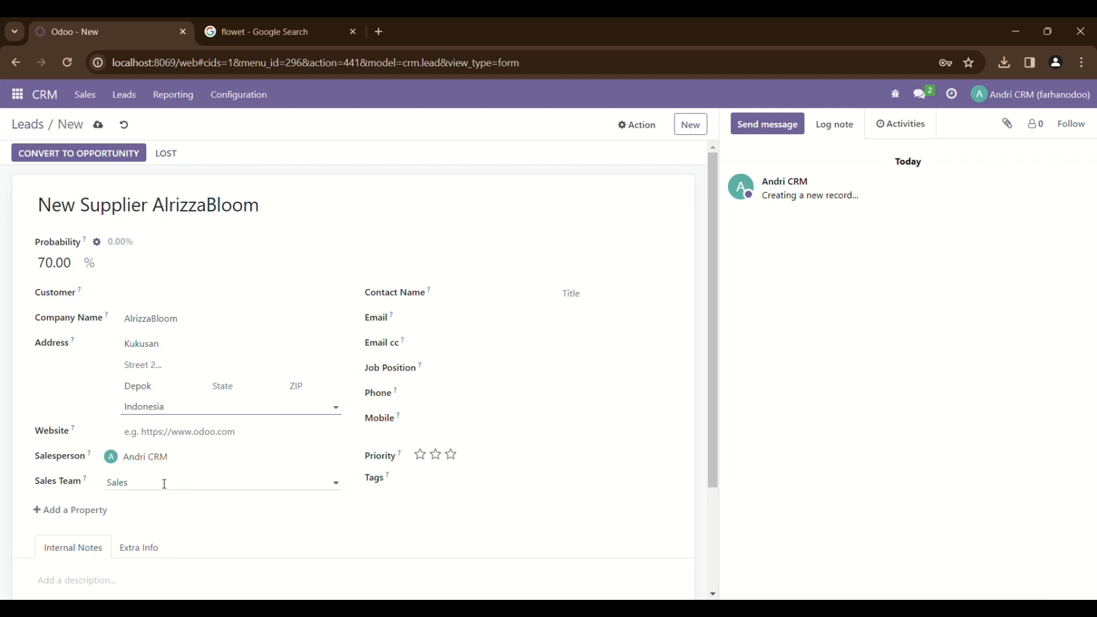
Add the contact's name, e-mail address and mobile number, leaving the phone field empty
click(461, 292)
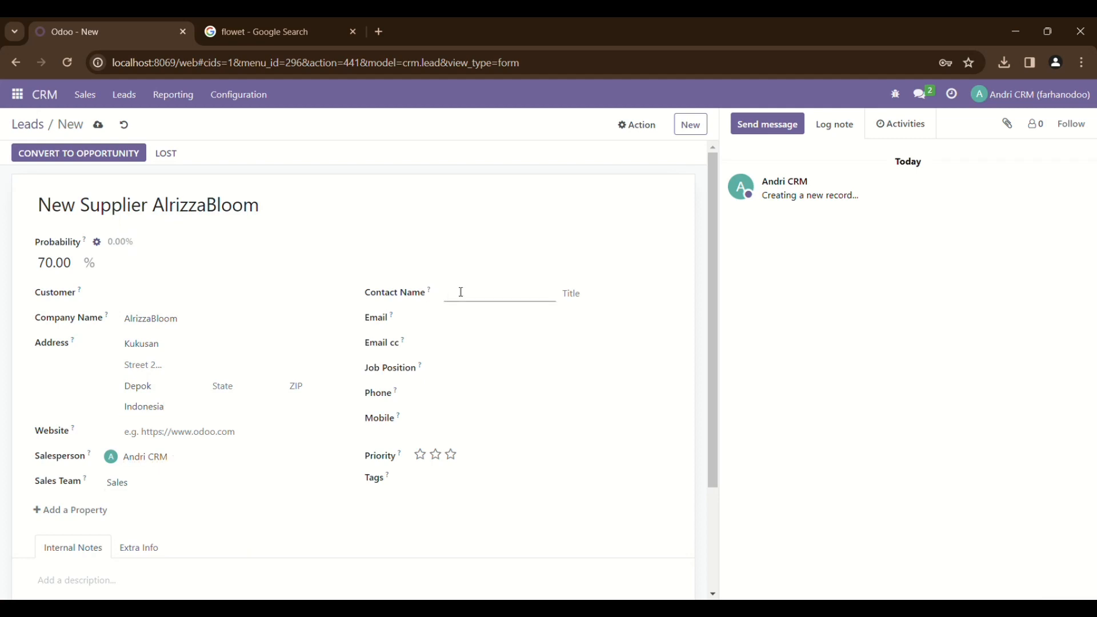
text(Rayhan)
click(465, 326)
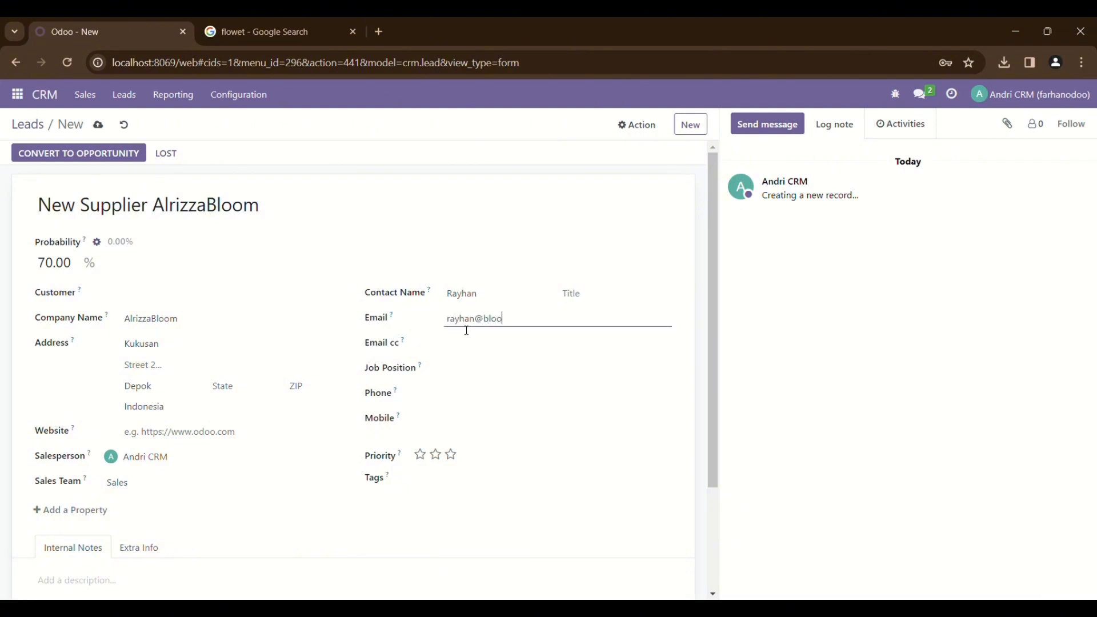
click(453, 402)
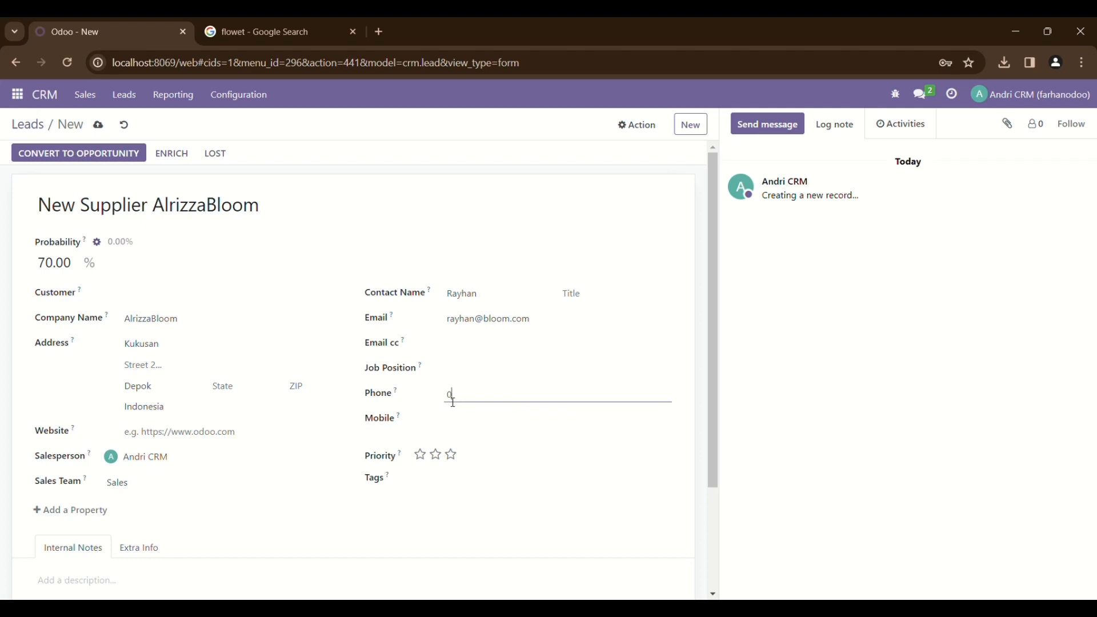
double_click(541, 390)
key(ctrl+c)
key(BackSpace)
click(543, 428)
key(ctrl+v)
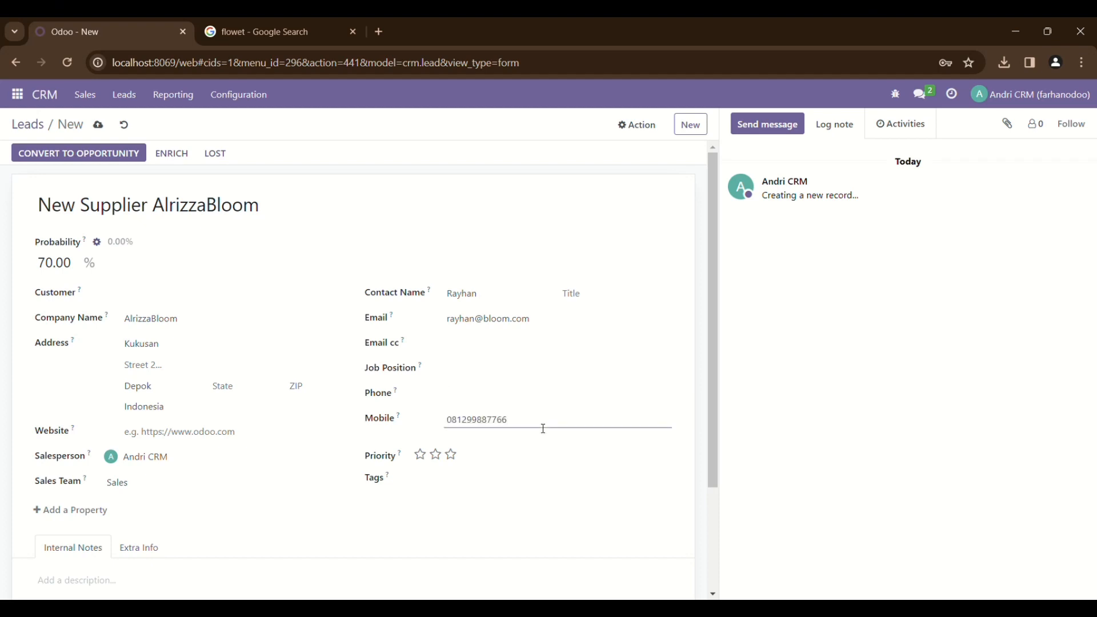
Give the lead two-star priority and return to the Leads list
click(435, 454)
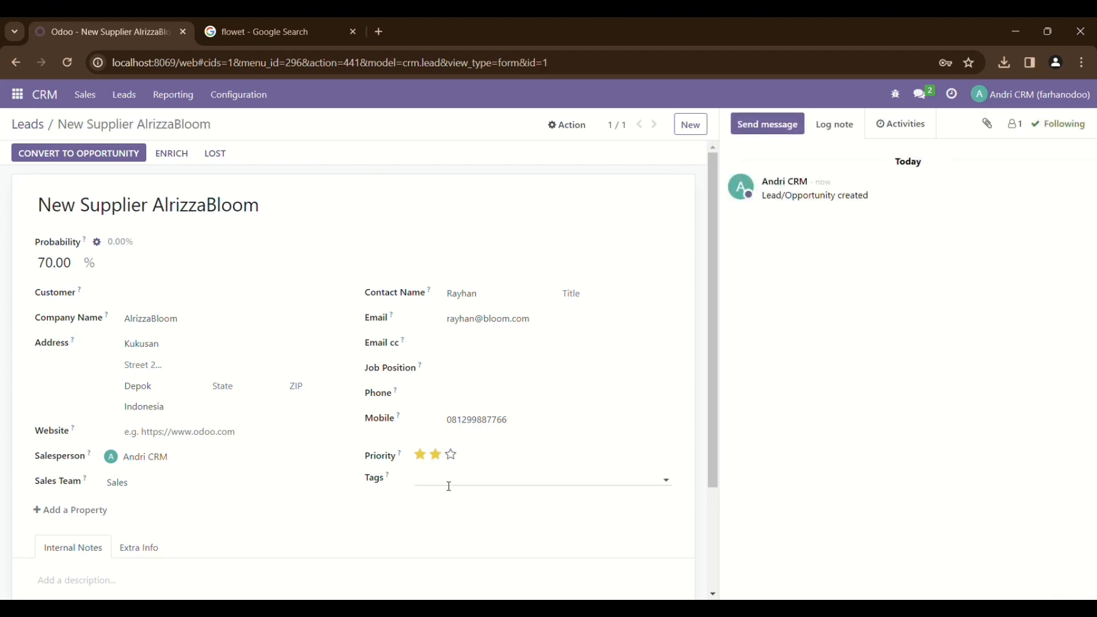
scroll(444, 484, down, 3)
scroll(445, 482, up, 3)
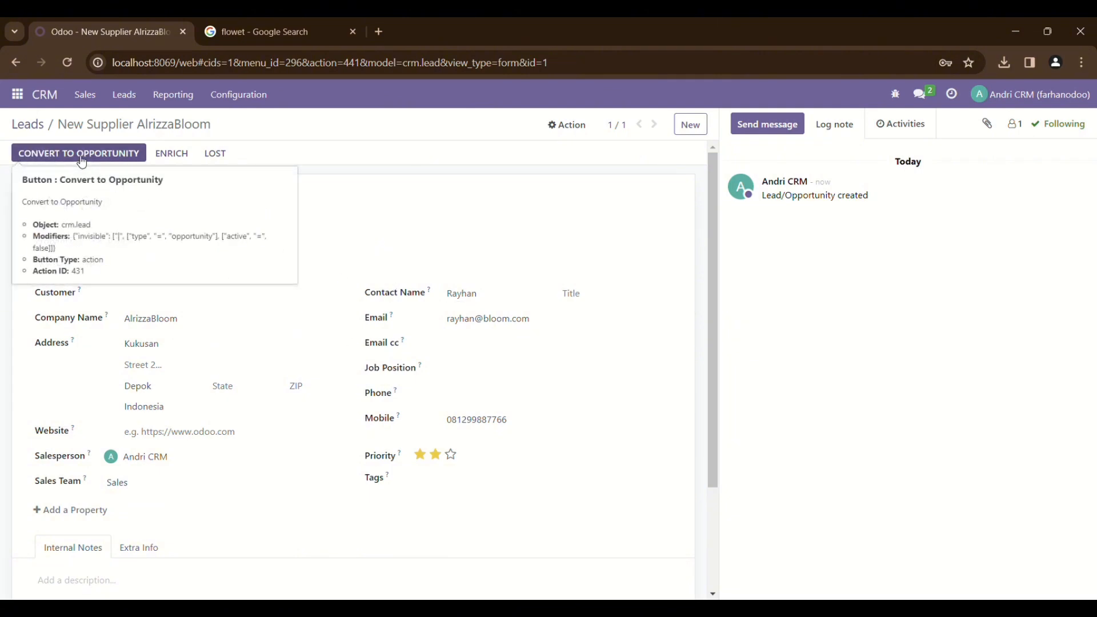
click(27, 124)
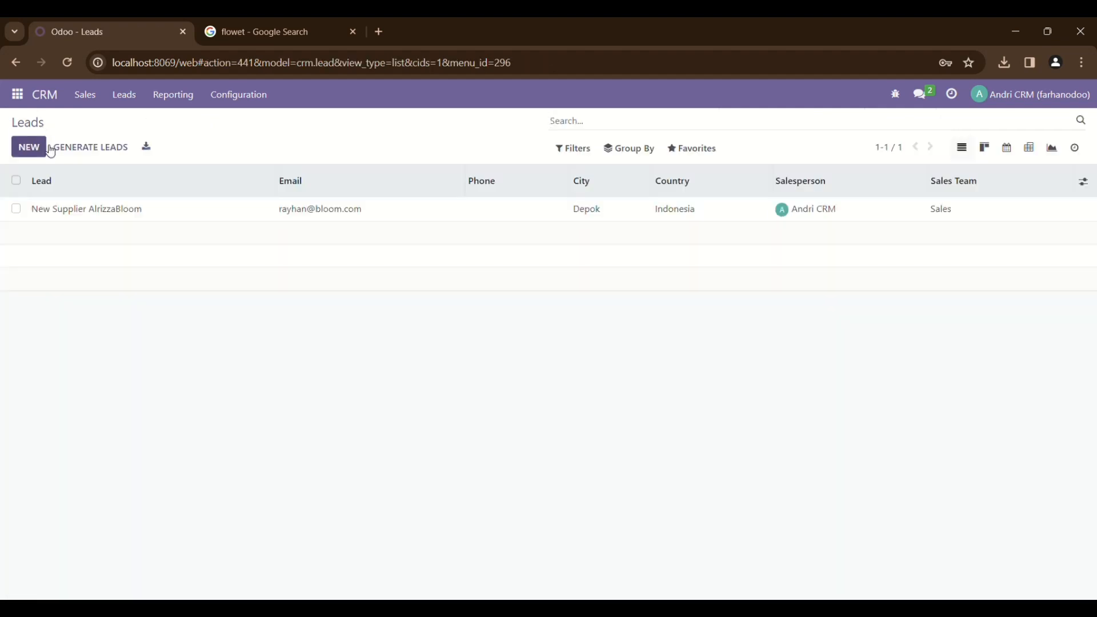
Start lead 'New Supplier AlifiaBloom' with 90% probability and company AlifiaBloom
click(50, 148)
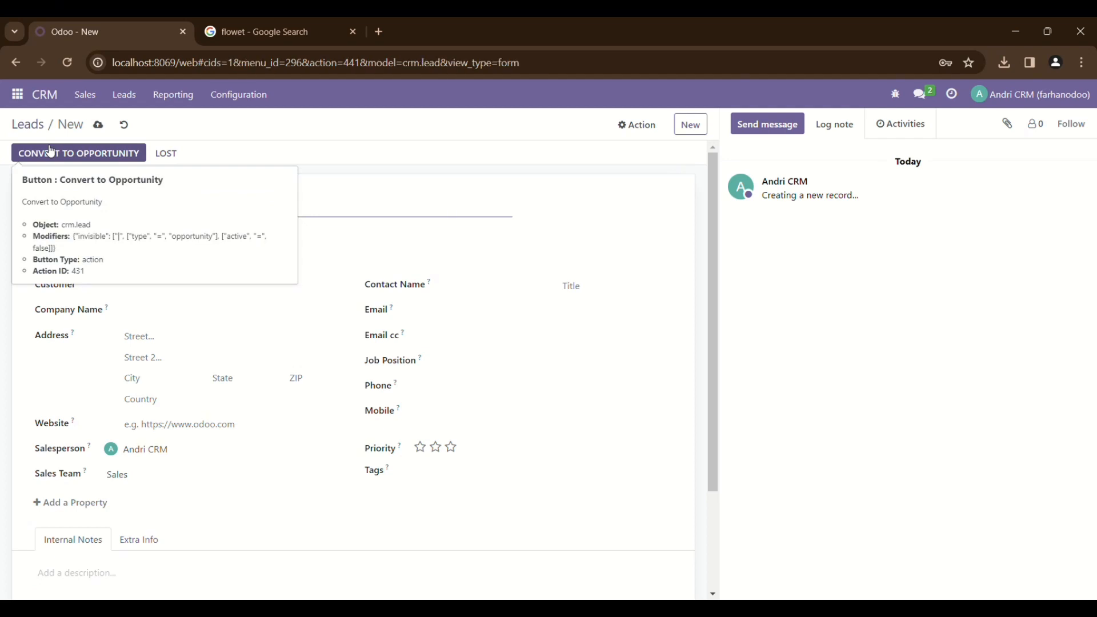
text(Supp)
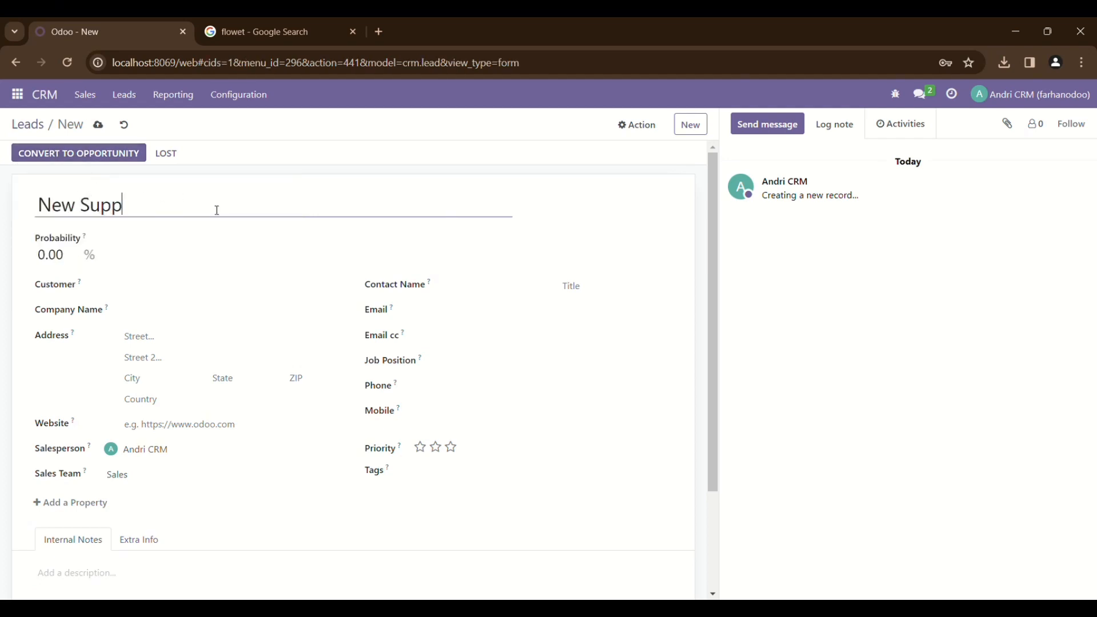
text(lier Alifia)
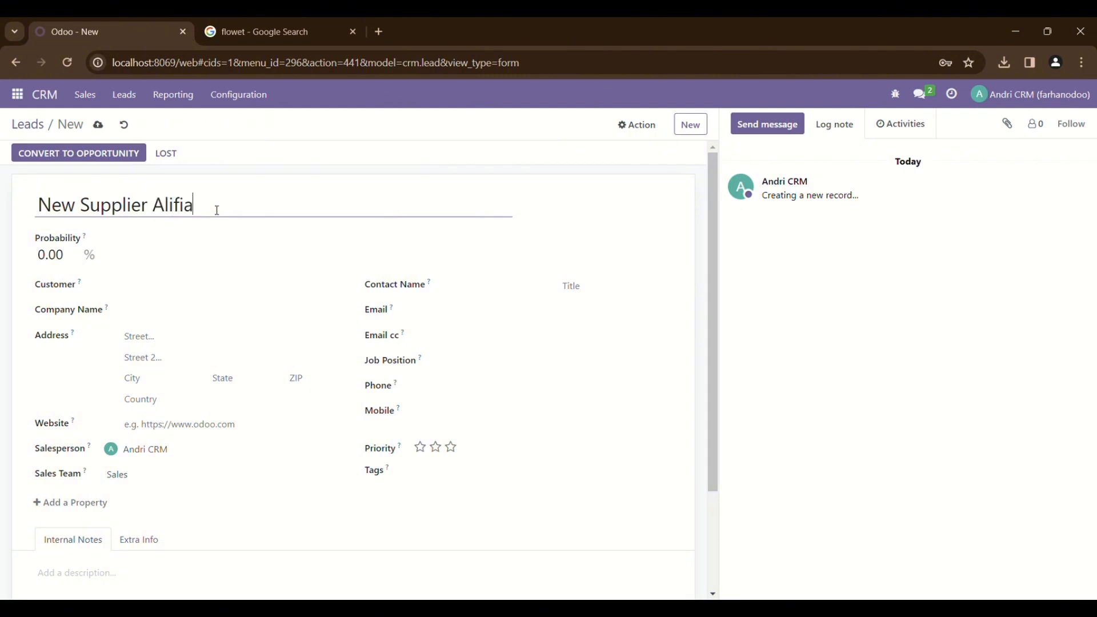
text(Bloom)
click(72, 260)
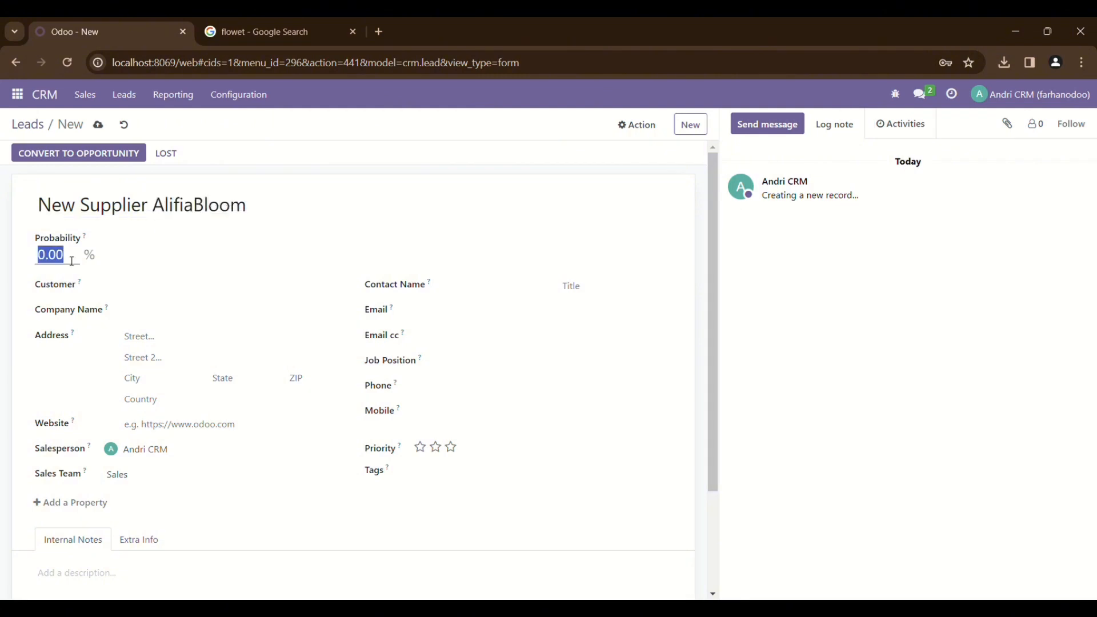
text(90)
click(140, 320)
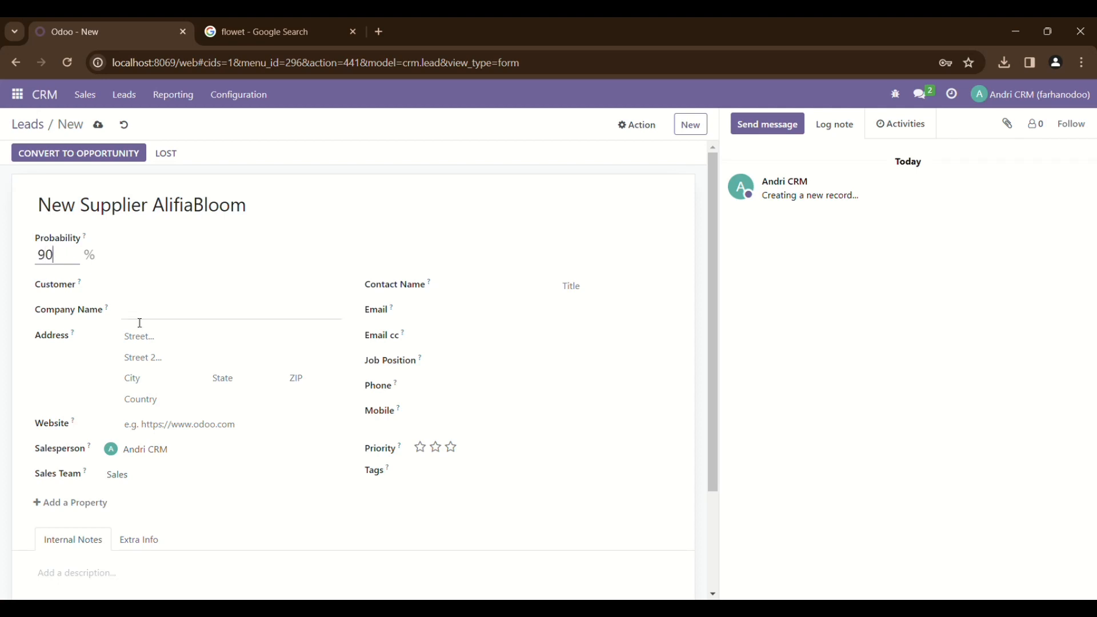
text(Alifia)
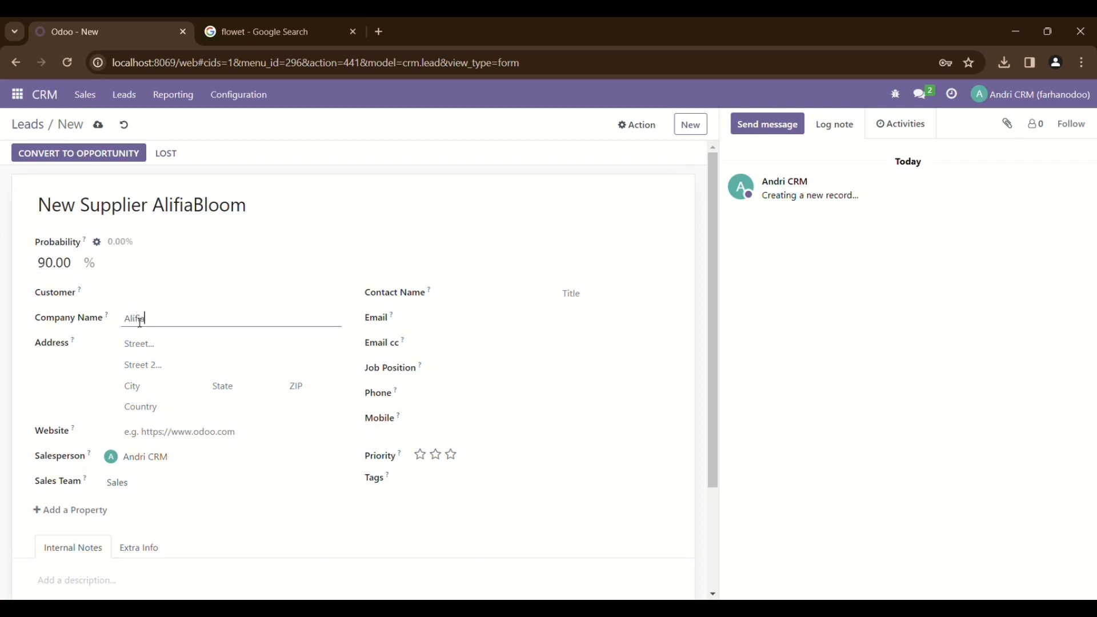
text(B)
text(loom)
Enter the address: street Kukusan, city Jakarta, country Indonesia
click(142, 367)
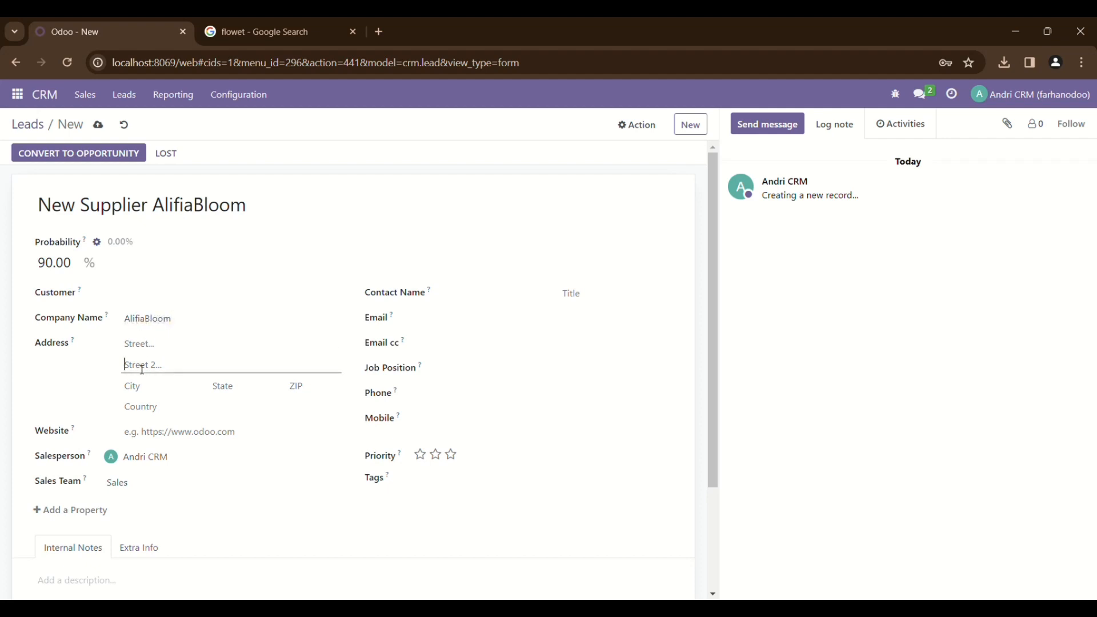
click(138, 350)
text(Ku)
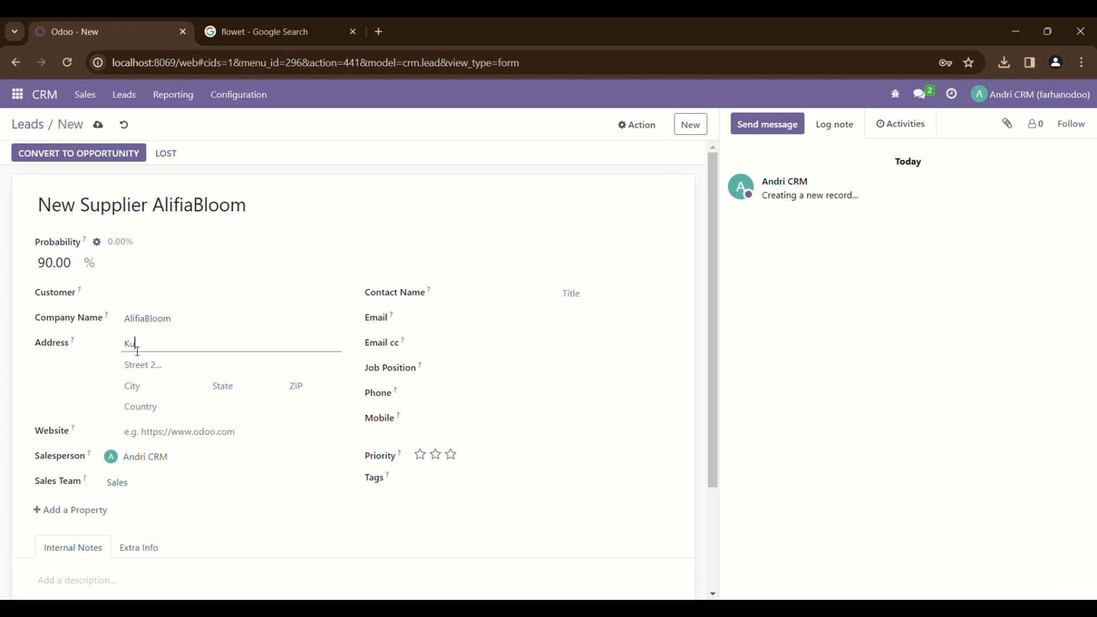
text(kusan)
key(Tab)
key(Tab)
text(Jaka)
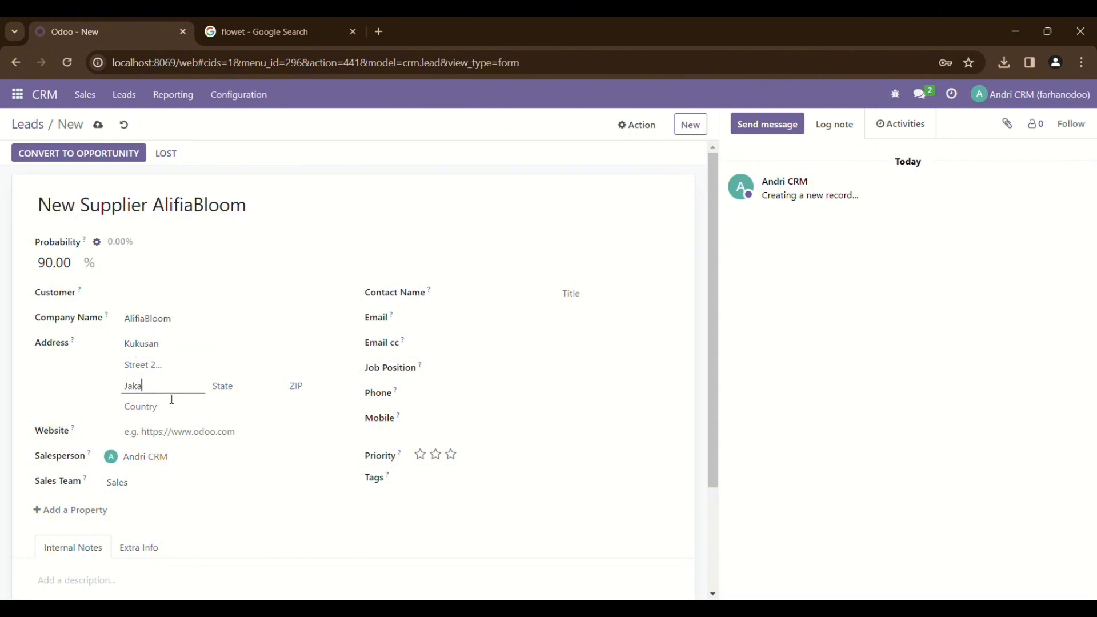
click(176, 413)
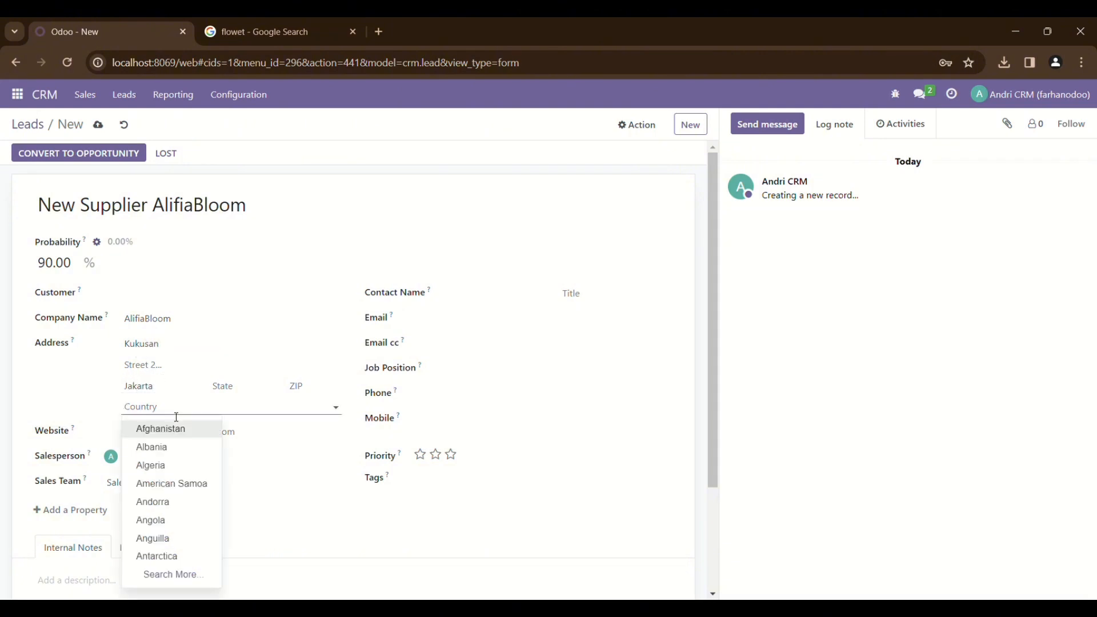
text(Indonesia)
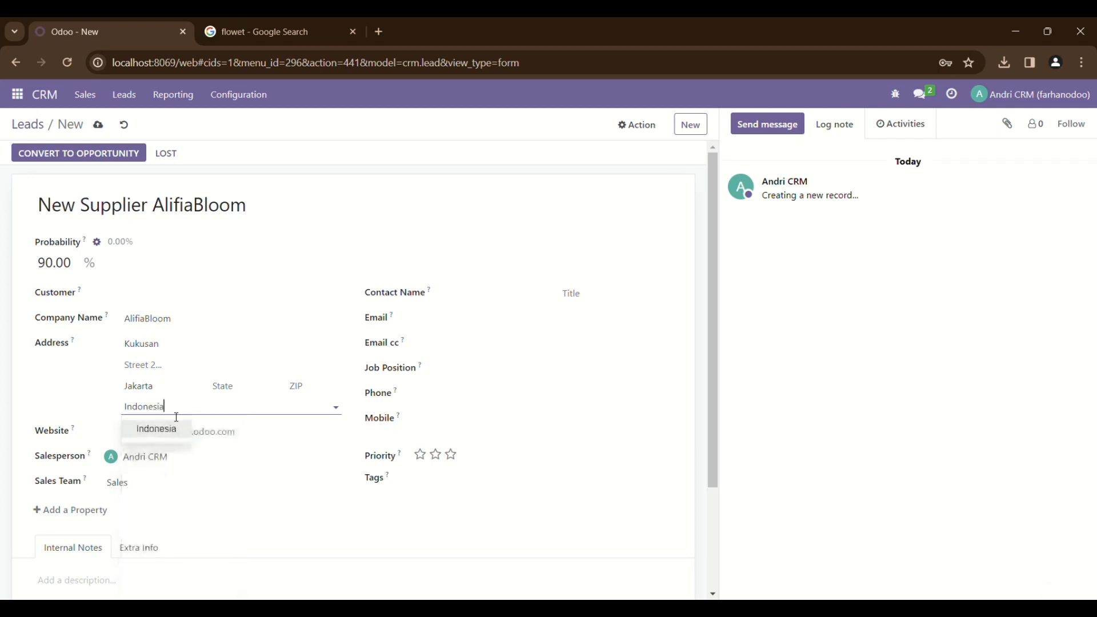
click(174, 441)
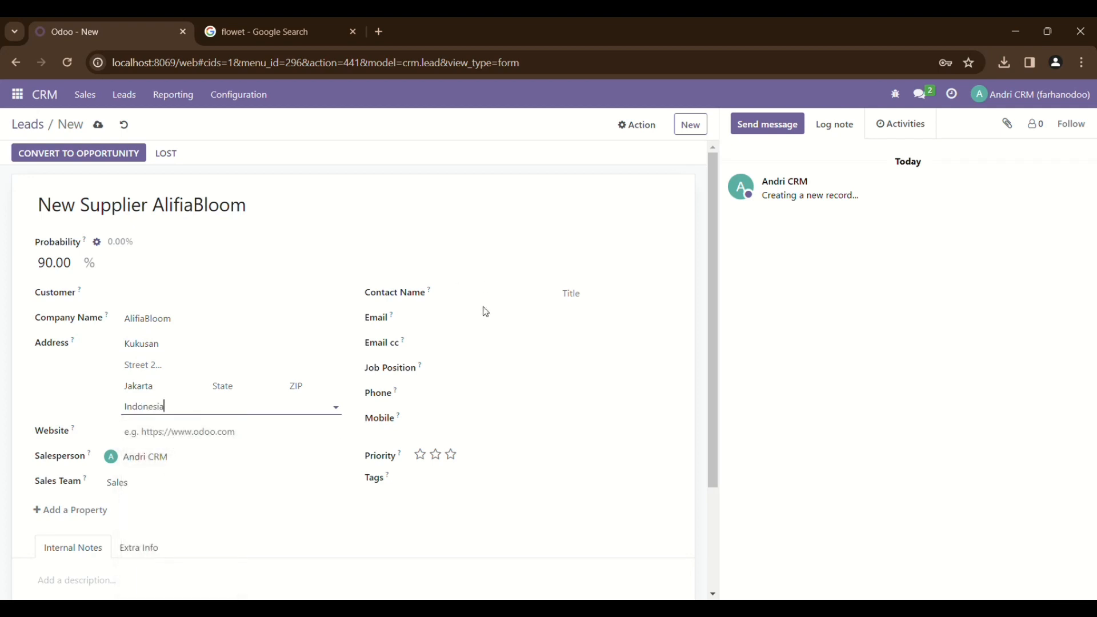
Add the contact's name, e-mail and mobile number, then give the lead three-star priority
click(487, 298)
text(Ali)
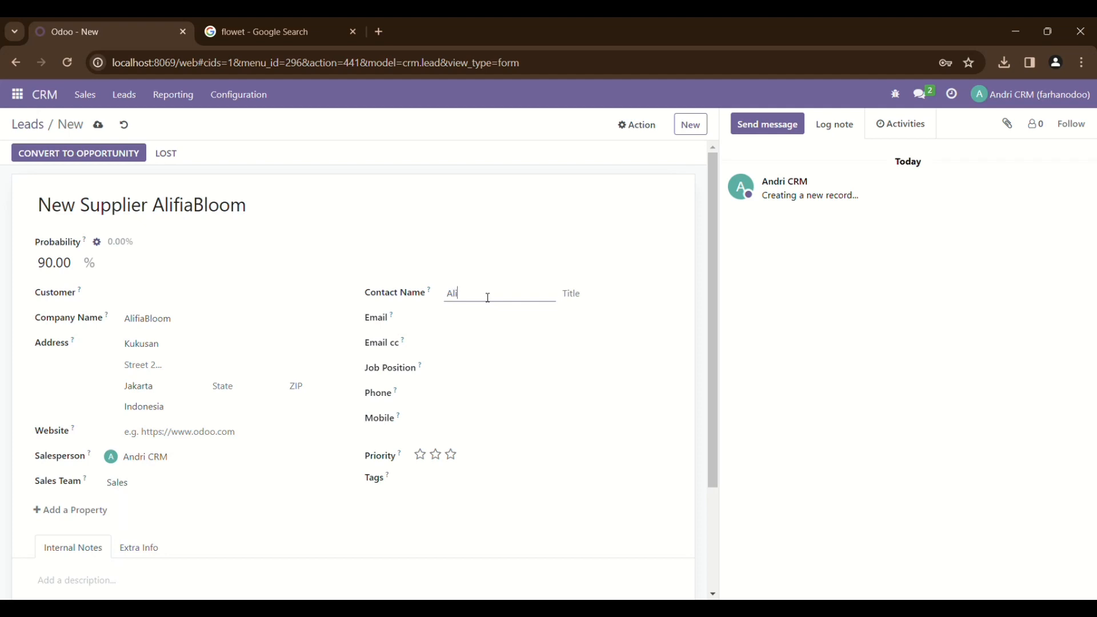
text(fia)
click(466, 321)
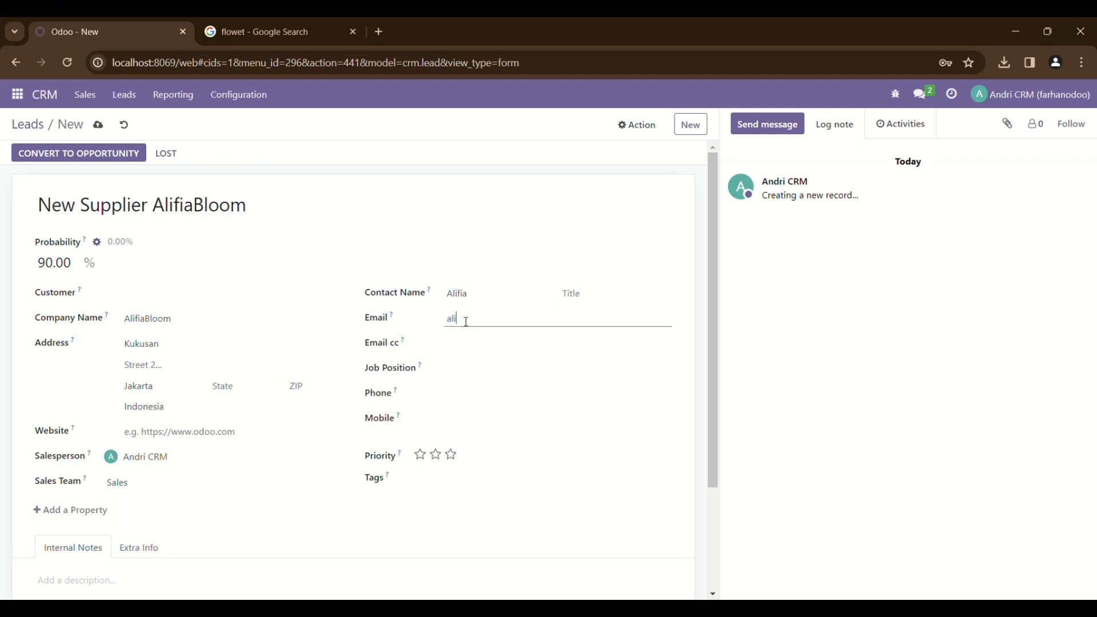
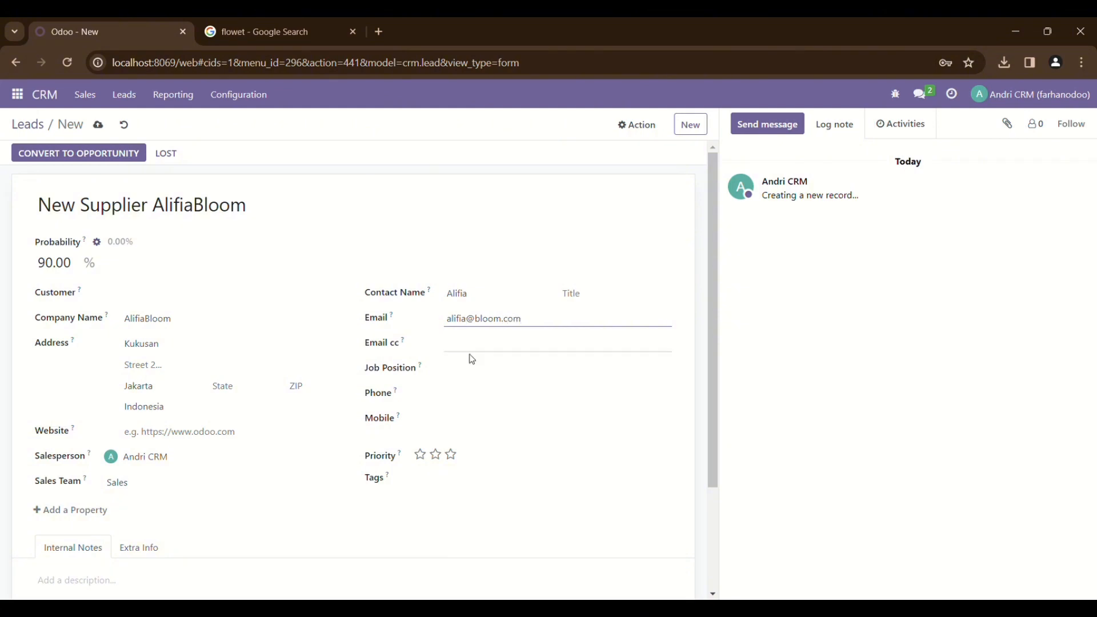
click(461, 419)
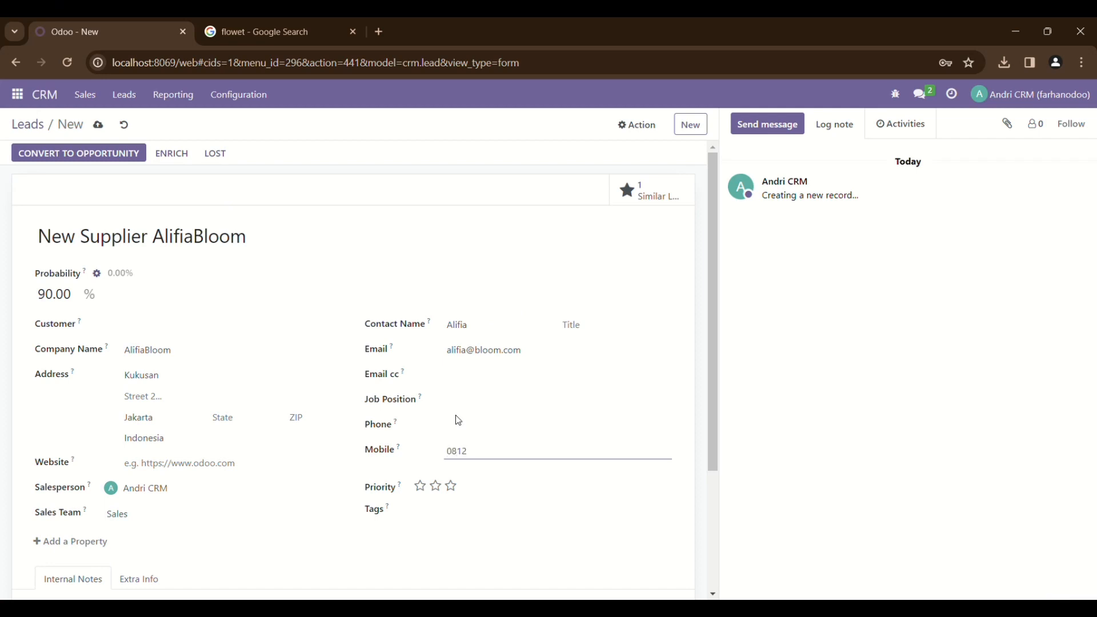
click(453, 487)
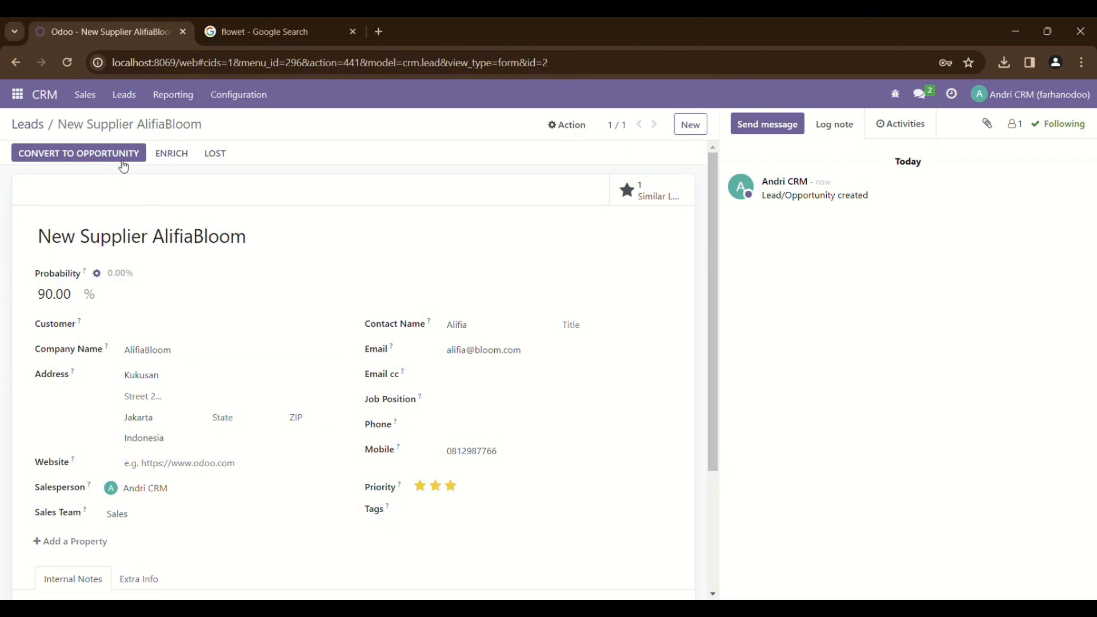
Convert the New Supplier AlrizzaBloom lead into an opportunity
click(27, 124)
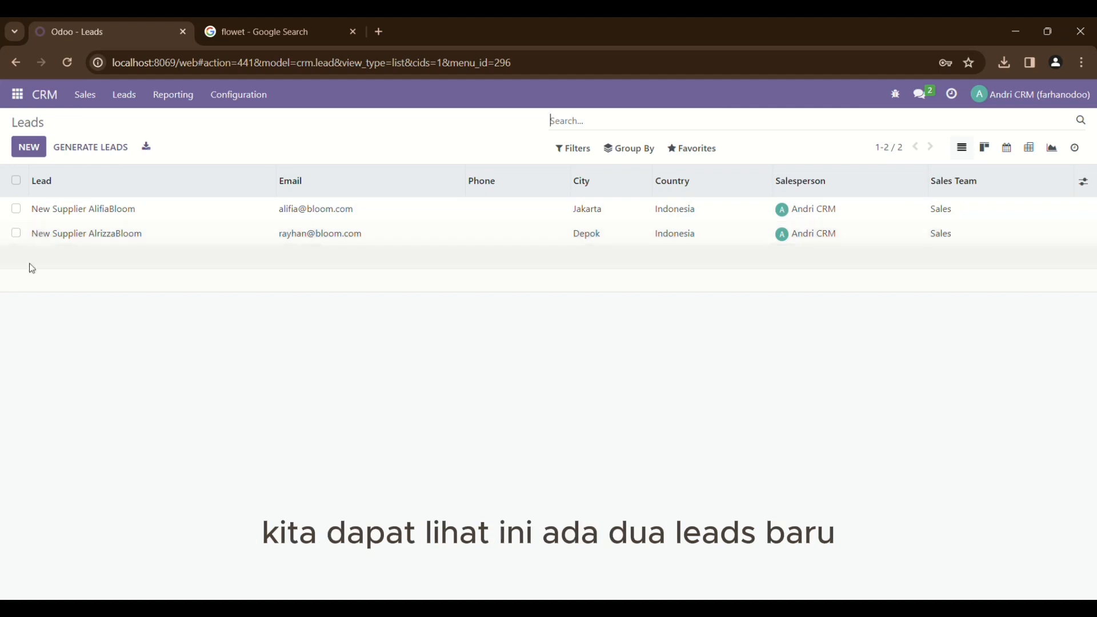
click(76, 231)
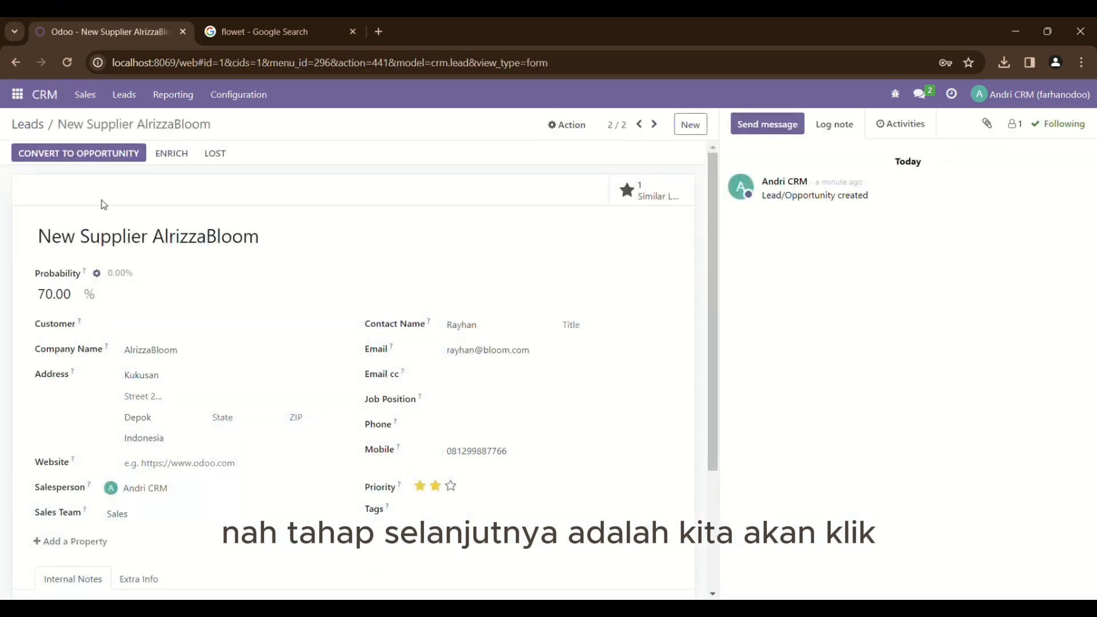
click(87, 155)
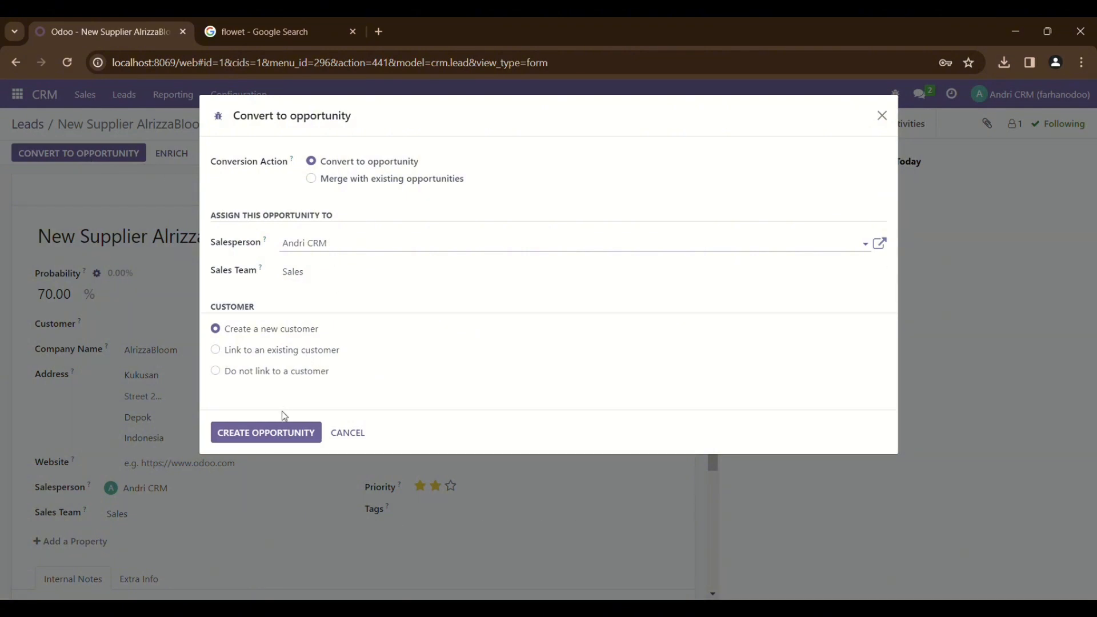
click(297, 436)
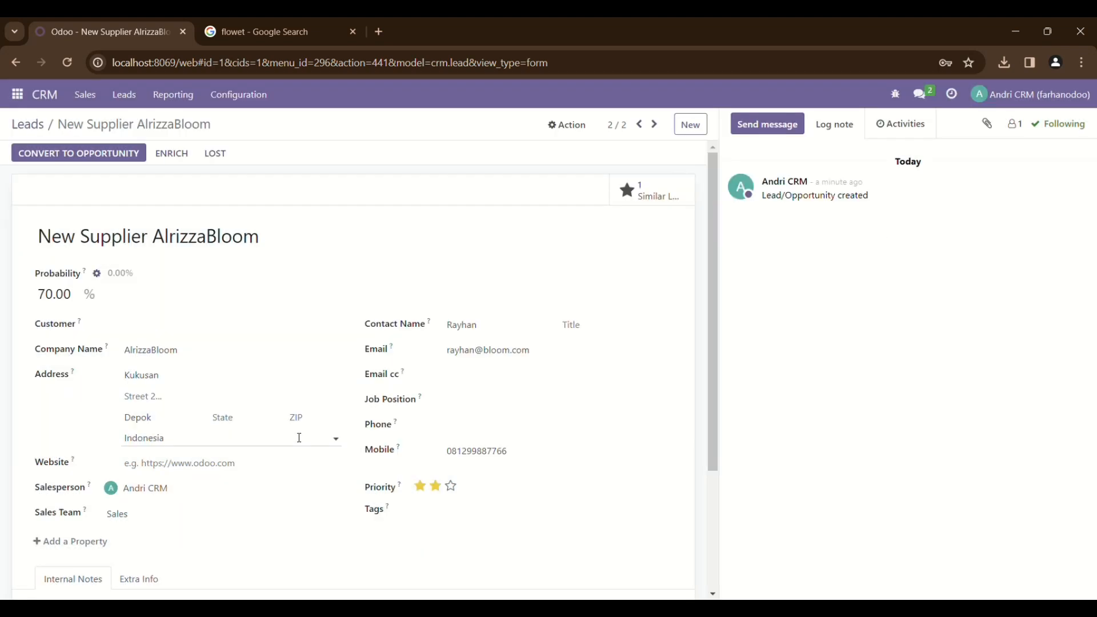
Convert the New Supplier AlifiaBloom lead into an opportunity with a new customer, then return to the CRM pipeline
click(40, 124)
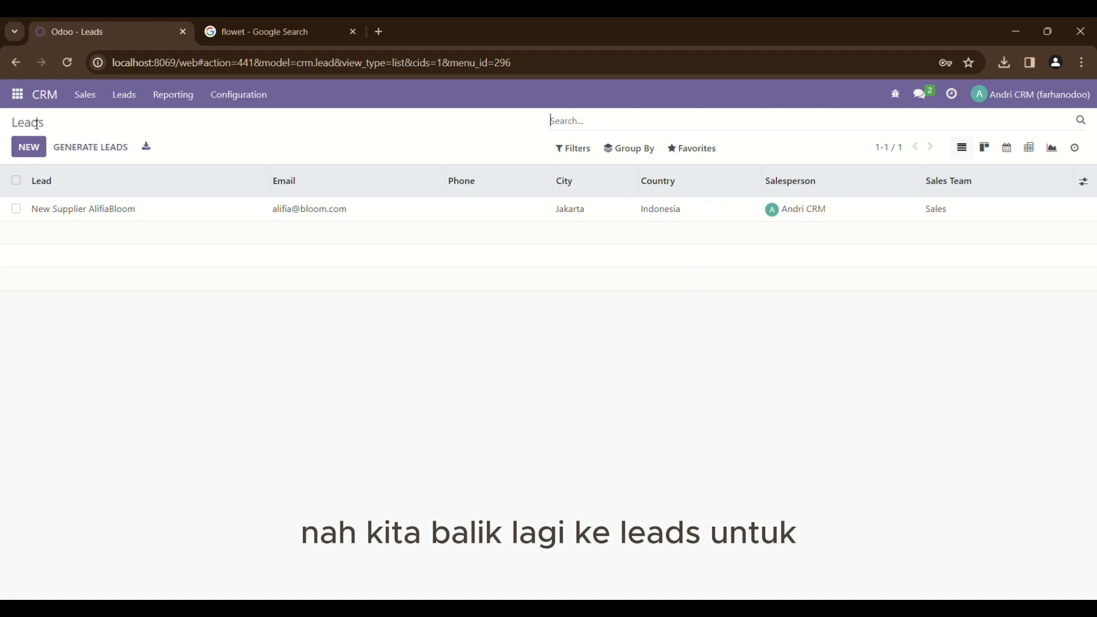
double_click(94, 207)
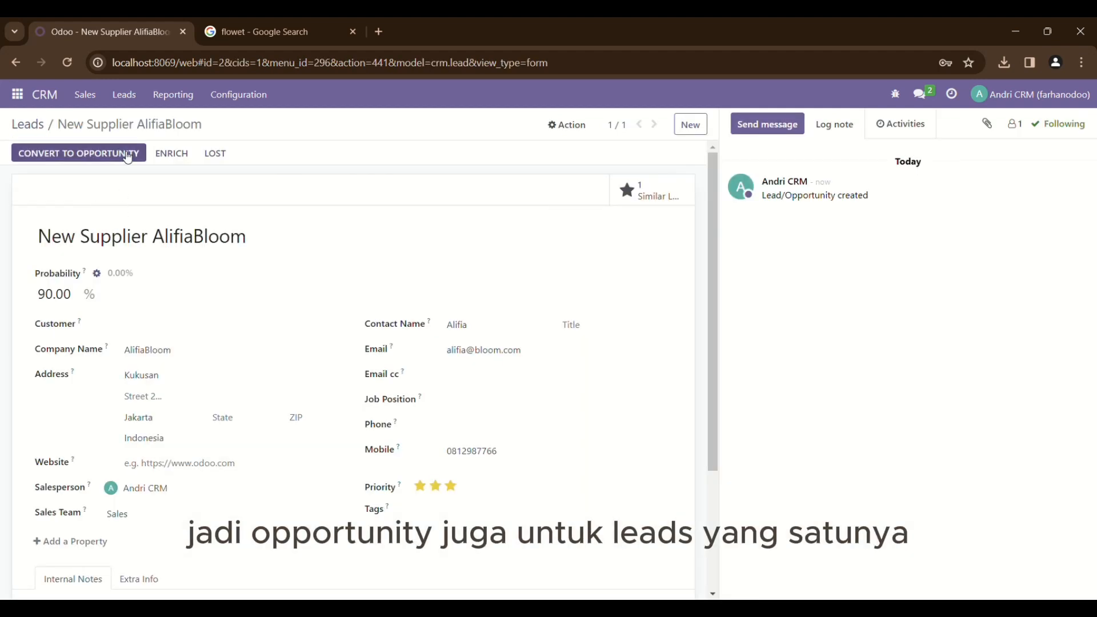
click(128, 157)
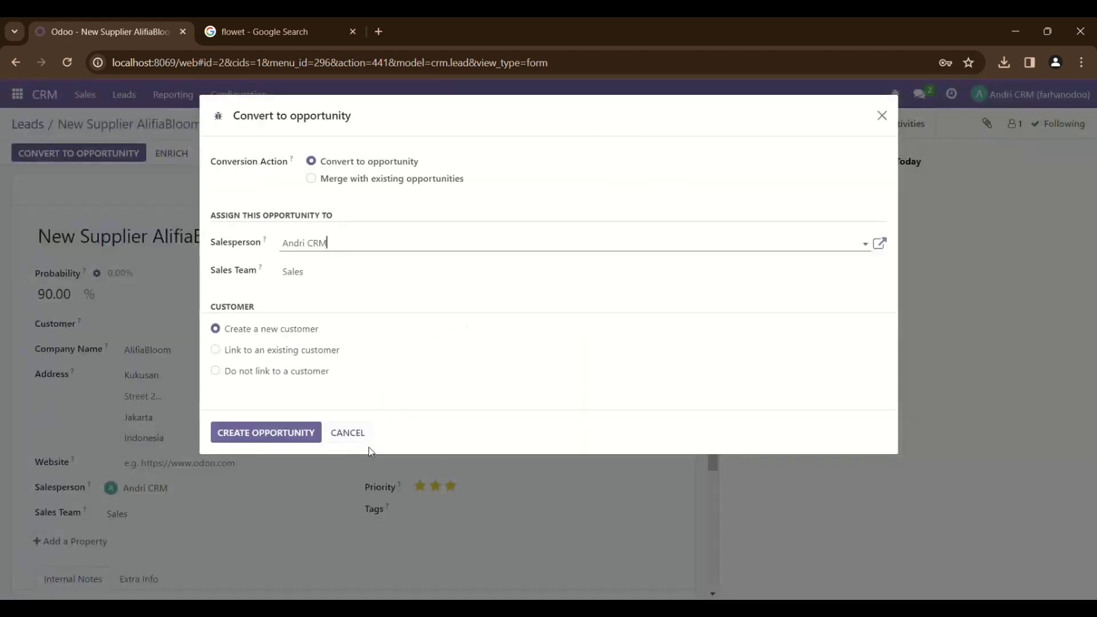
click(303, 433)
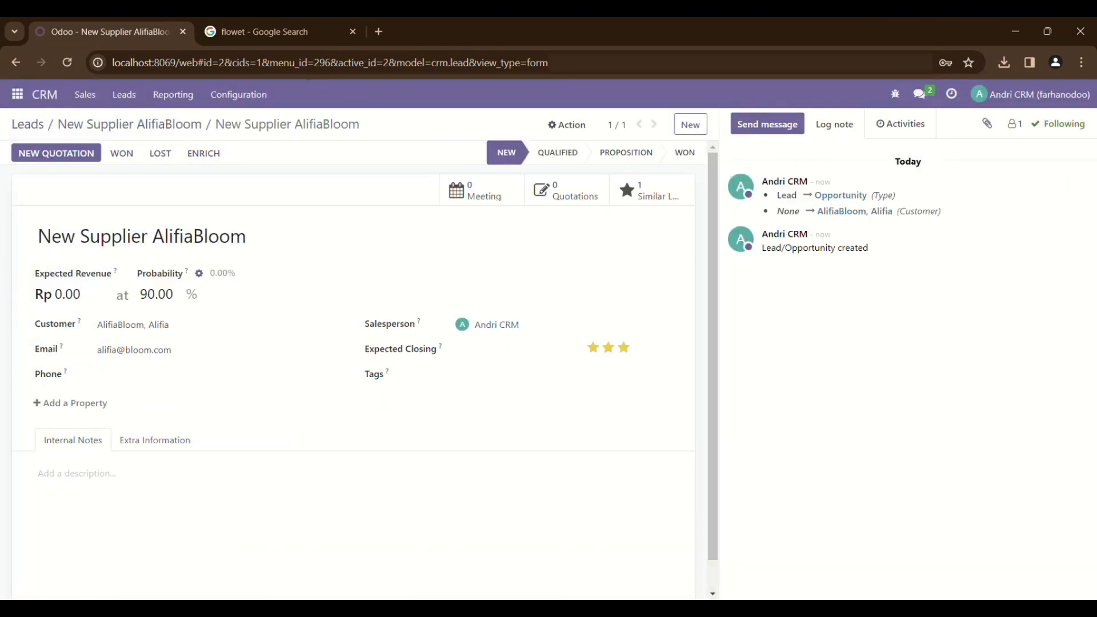
click(46, 96)
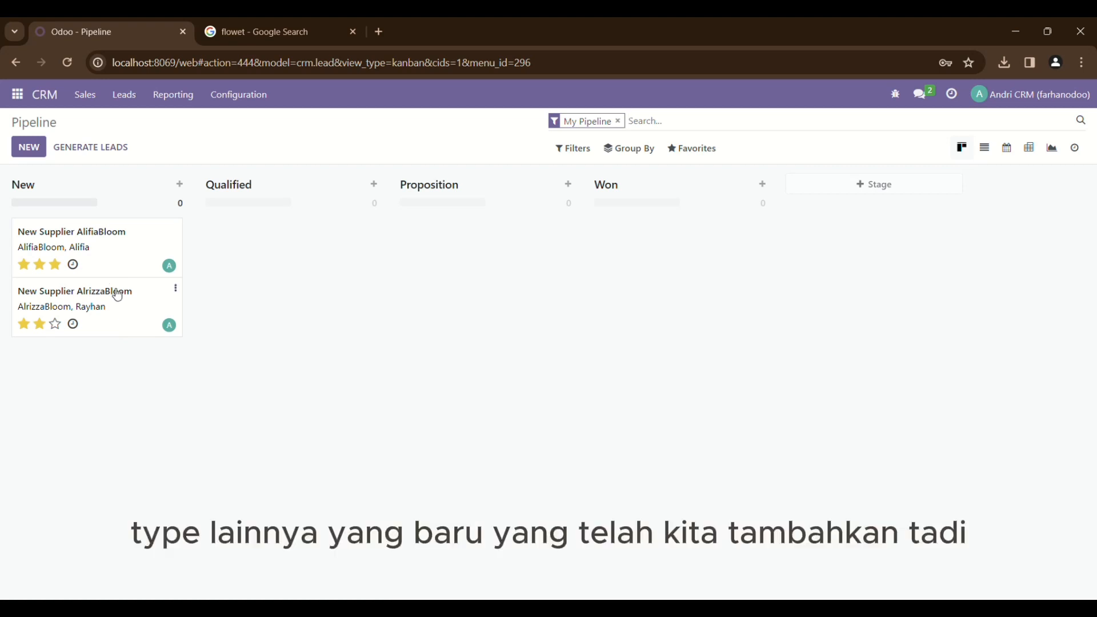
Replace AlrizzaBloom's expected revenue with 15,000,000, keep its customer, and return to the pipeline
click(118, 295)
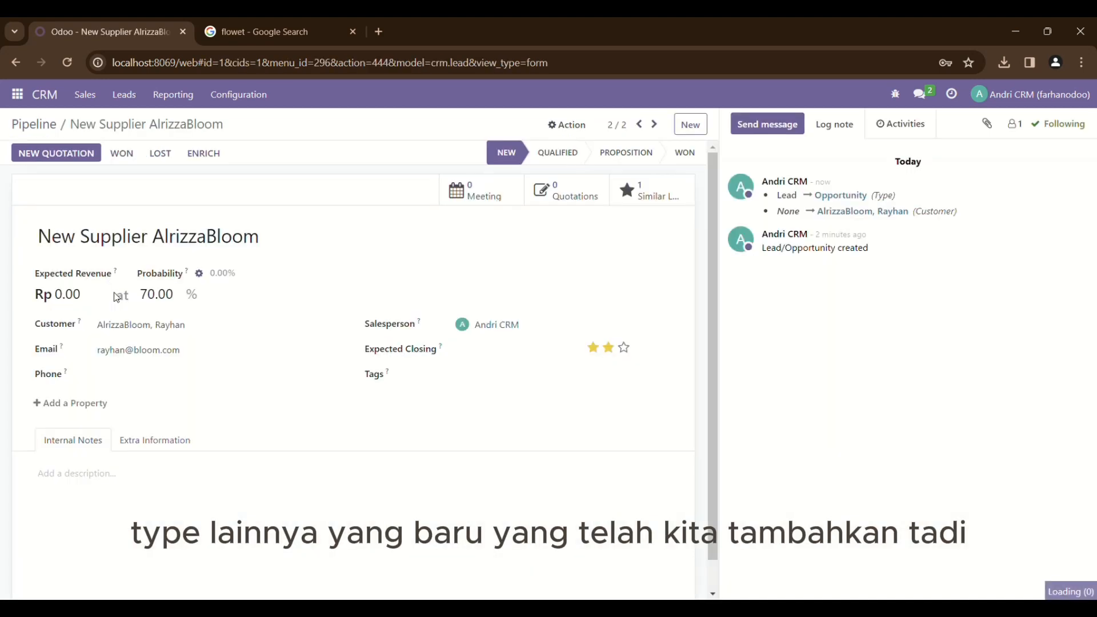
click(88, 299)
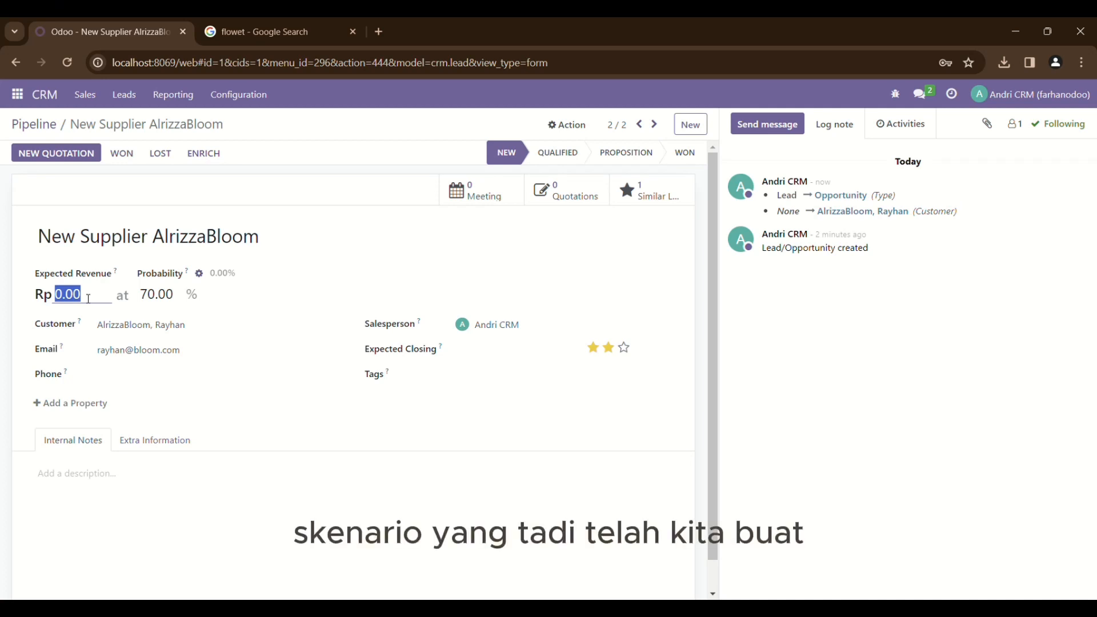
key(BackSpace)
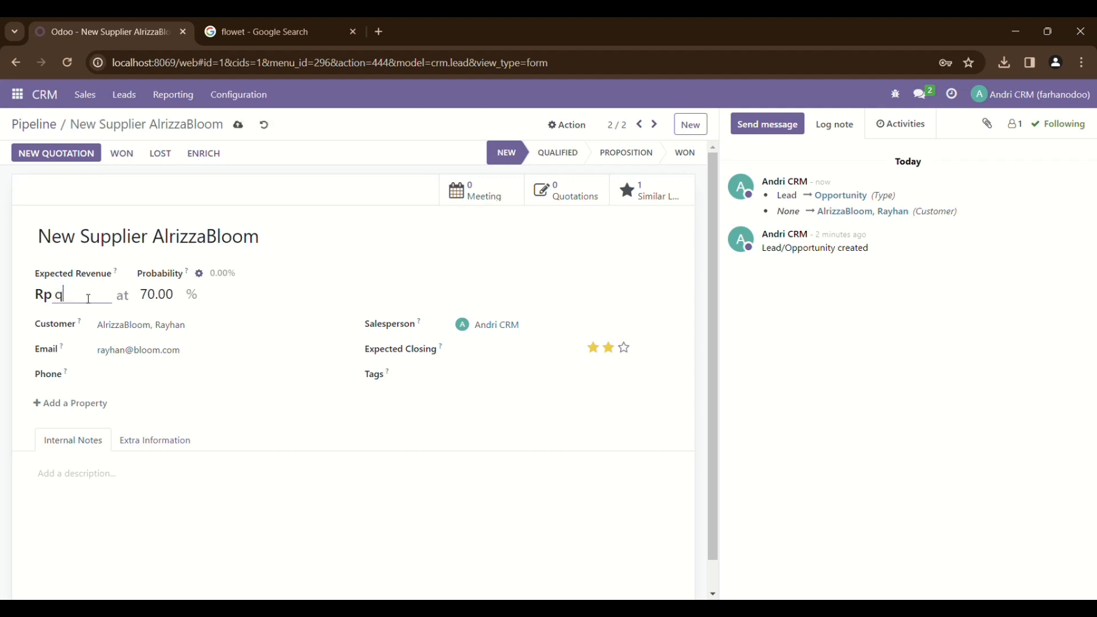
text(150)
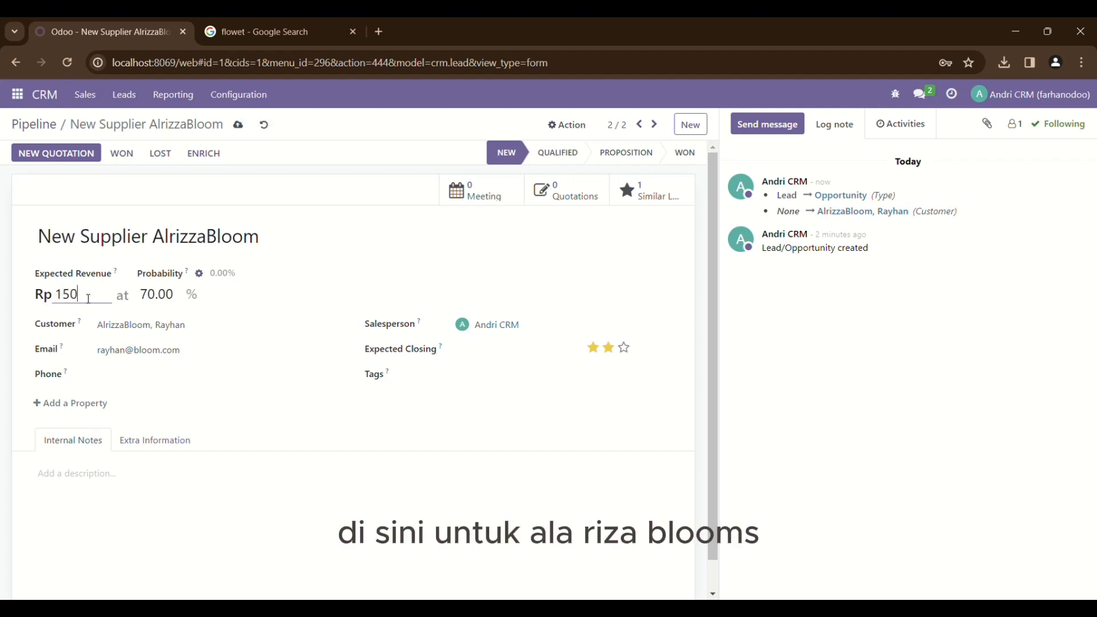
text(00-)
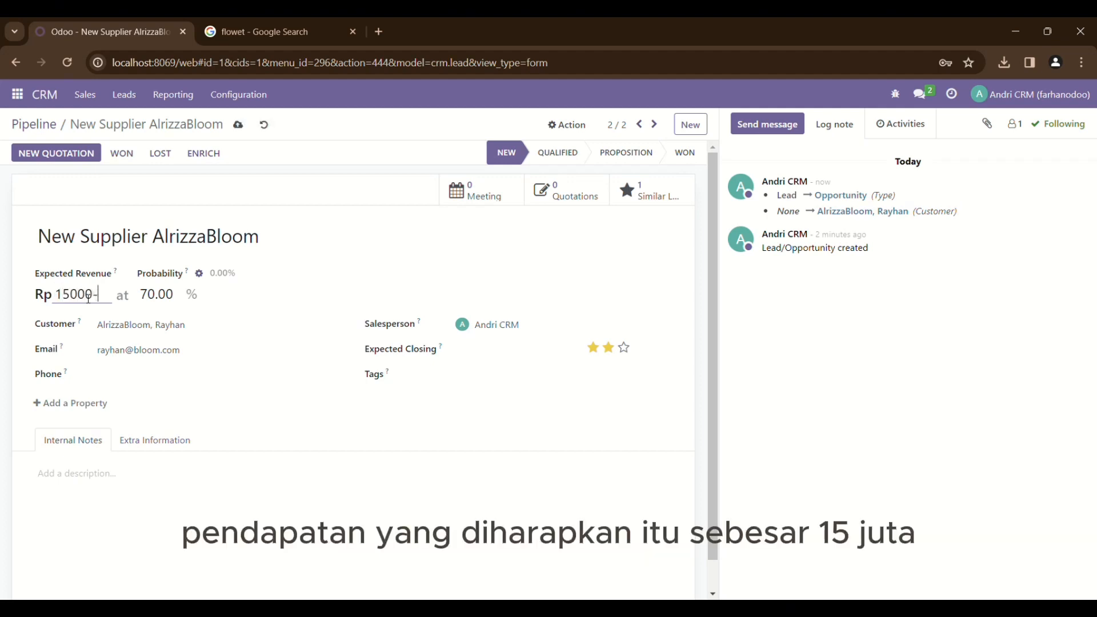
text(000)
click(225, 329)
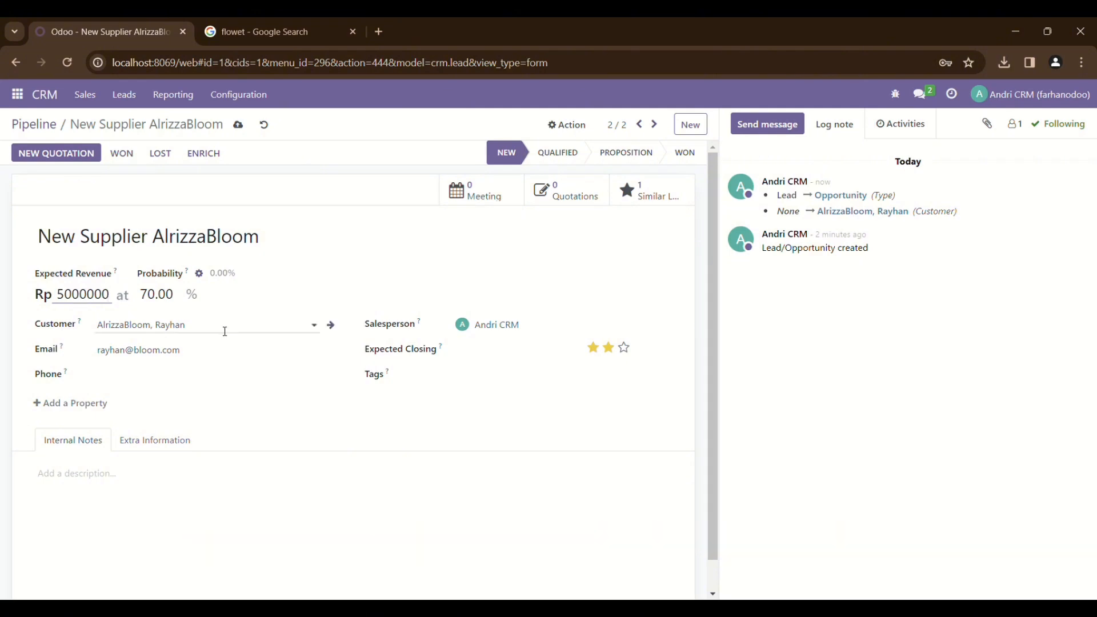
click(308, 379)
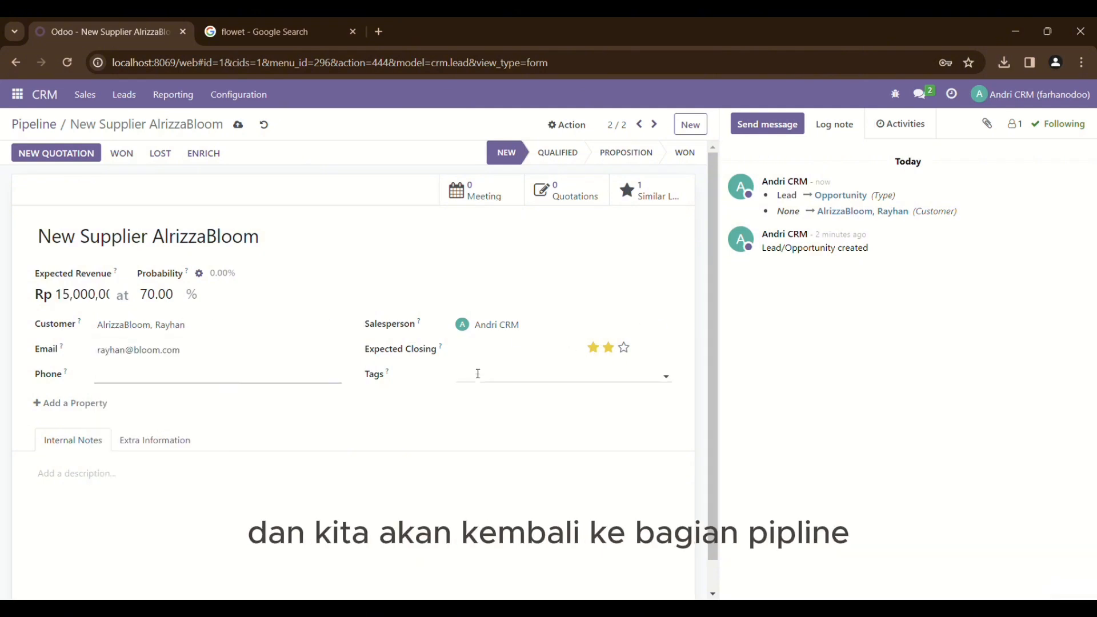
click(39, 127)
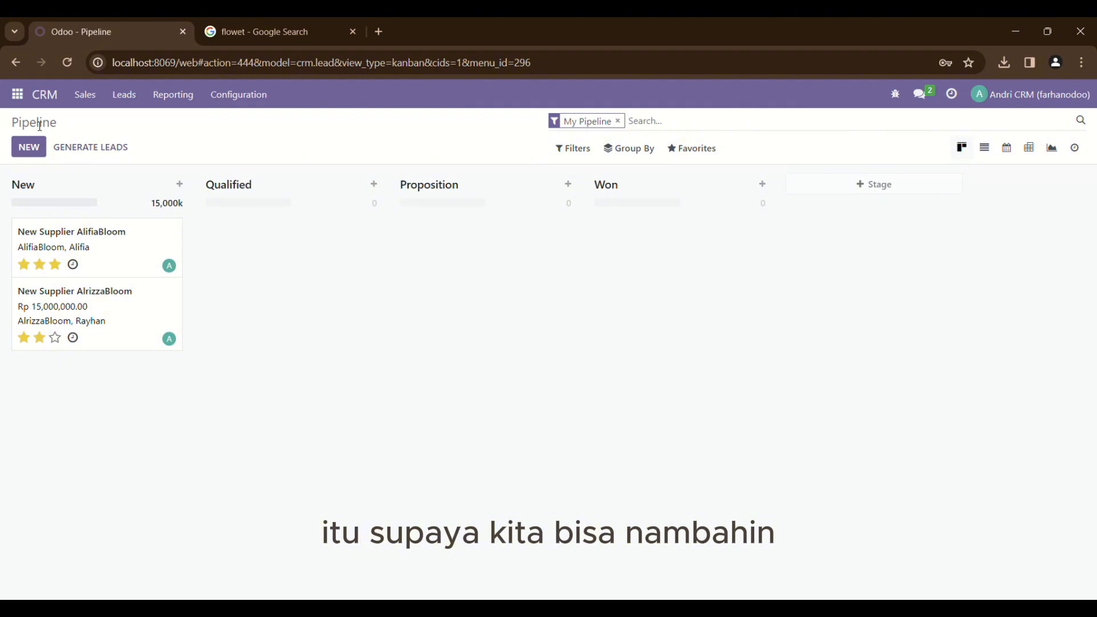
Enter 35,000,000 as AlifiaBloom's expected revenue, then reopen the AlifiaBloom opportunity
click(93, 264)
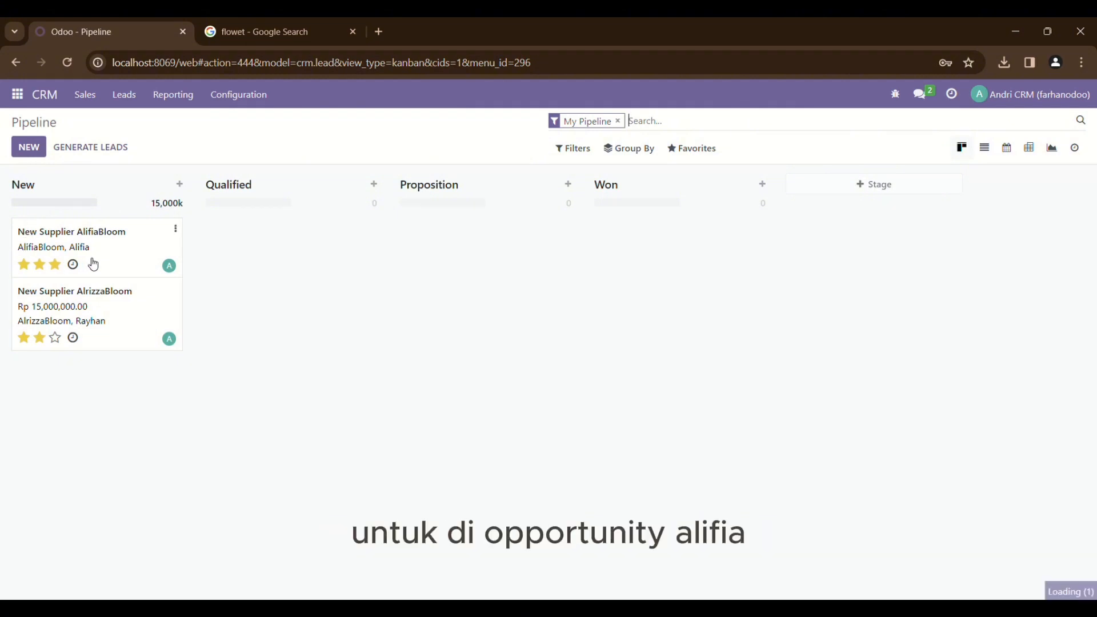
click(92, 303)
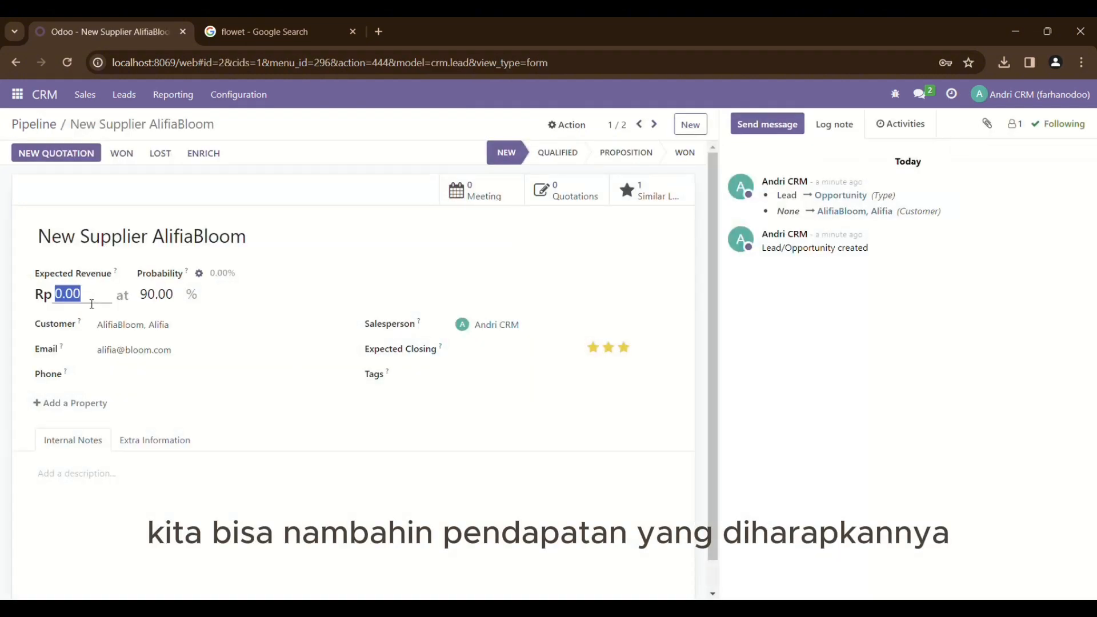
text(35)
text(000000)
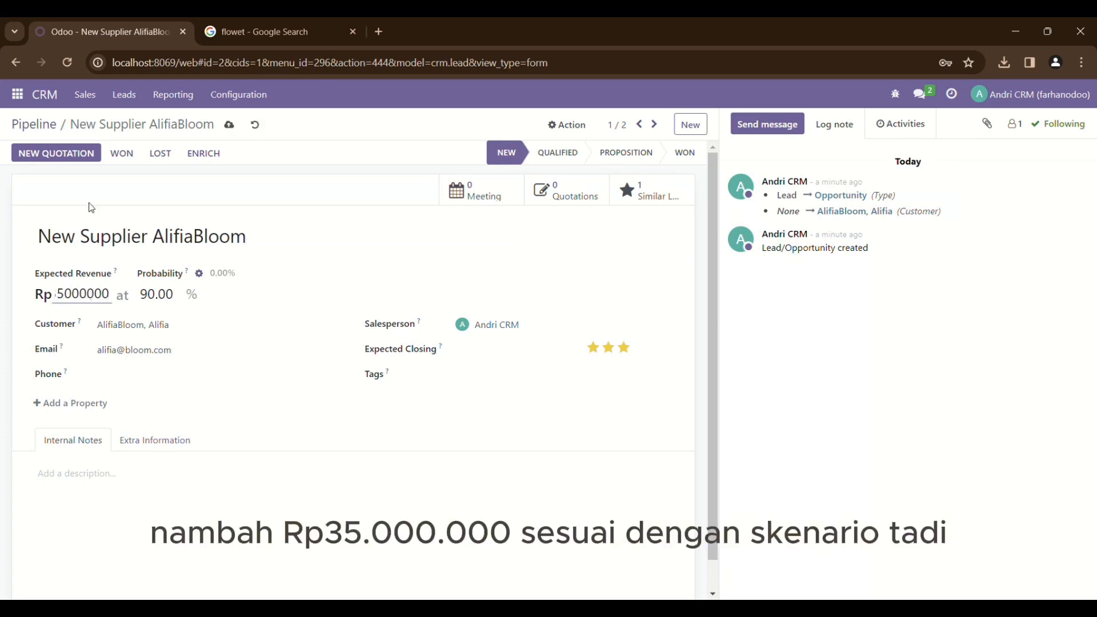
click(45, 130)
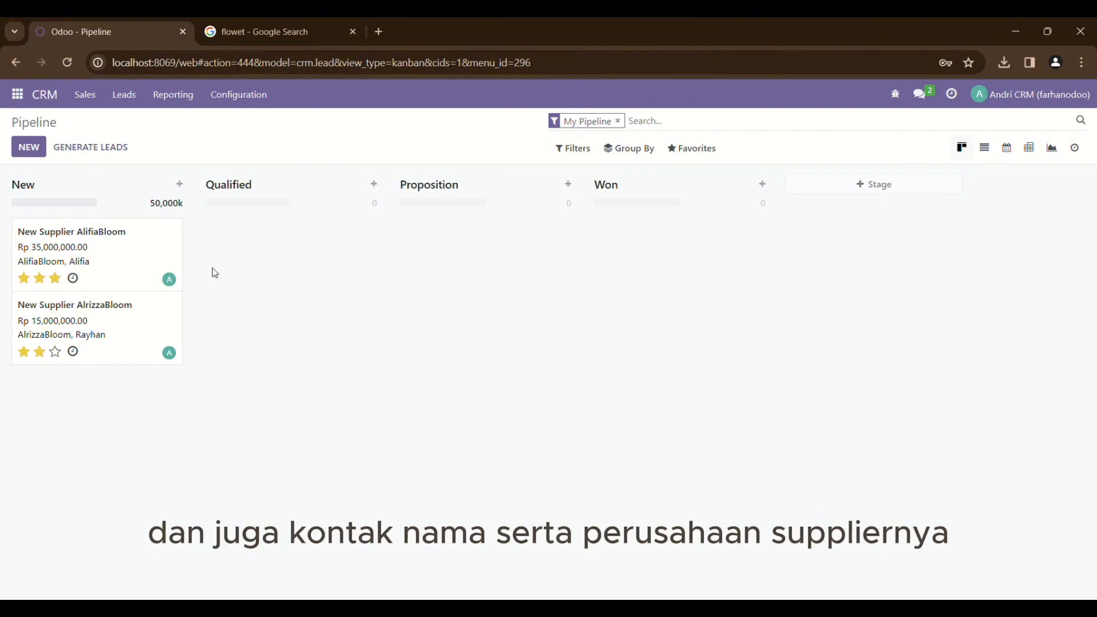
click(129, 278)
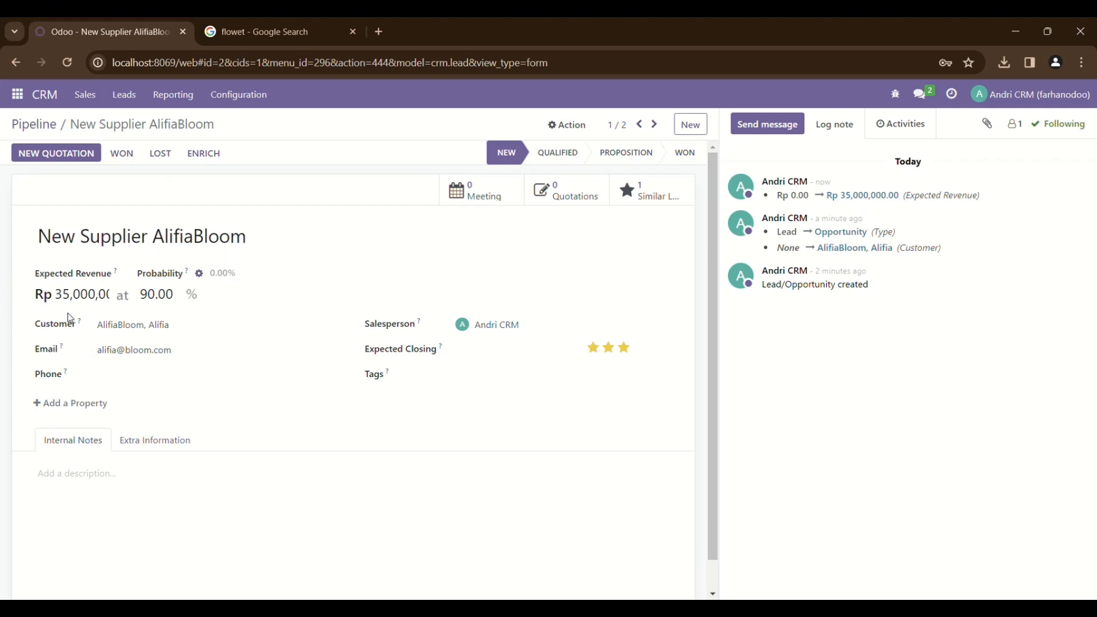
Mark AlifiaBloom as Won and go back to the Pipeline
click(122, 157)
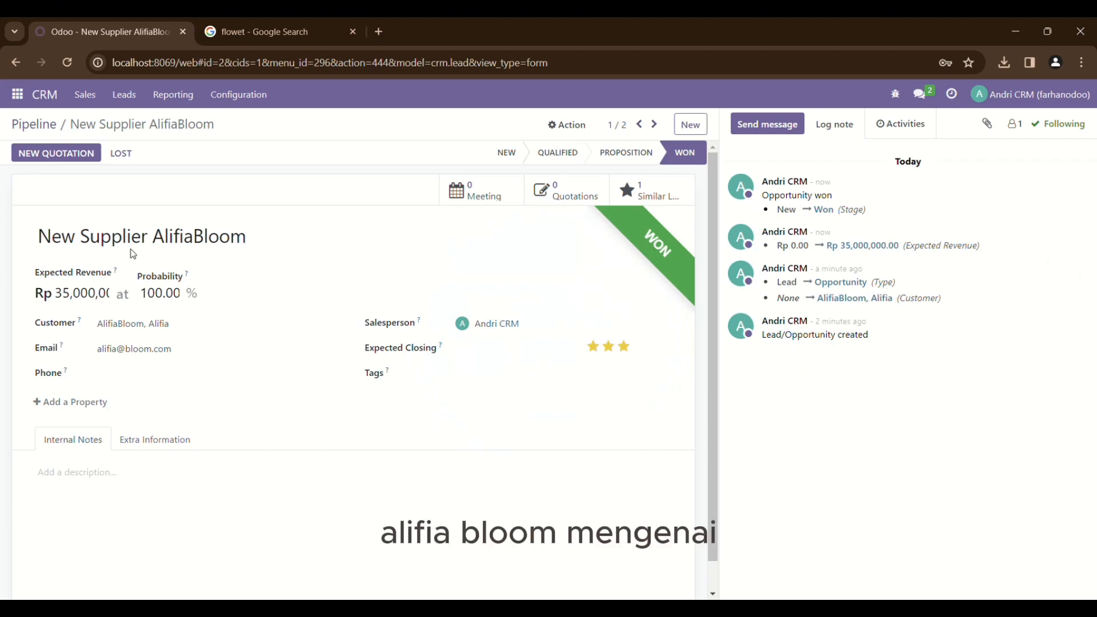
click(35, 124)
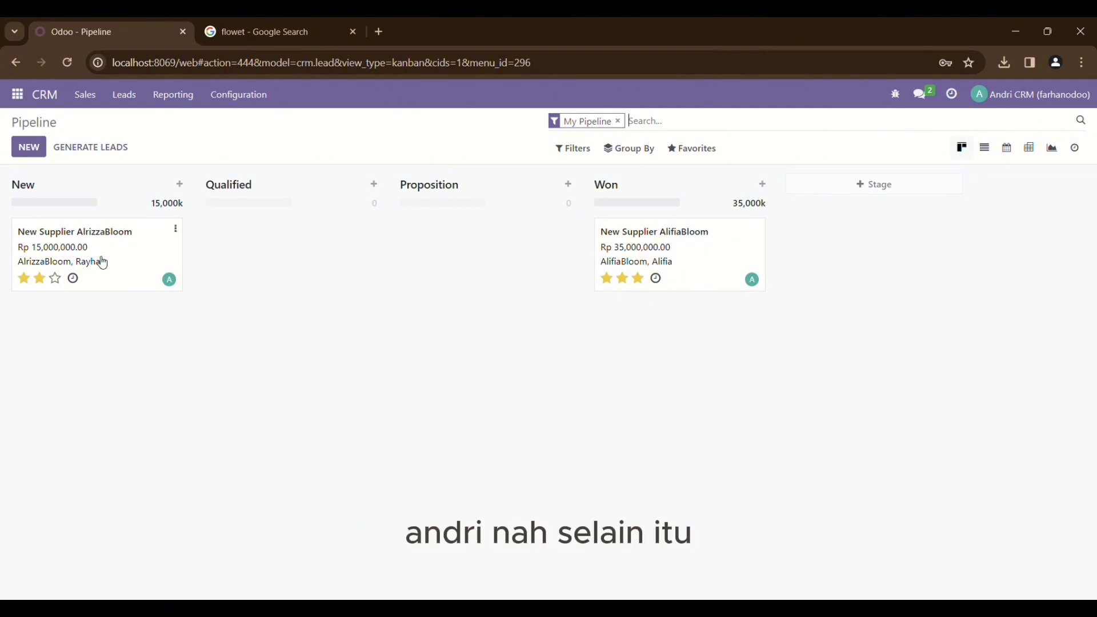
Mark AlrizzaBloom as Lost with reason 'Not enough stock', then open the won AlifiaBloom opportunity
click(102, 263)
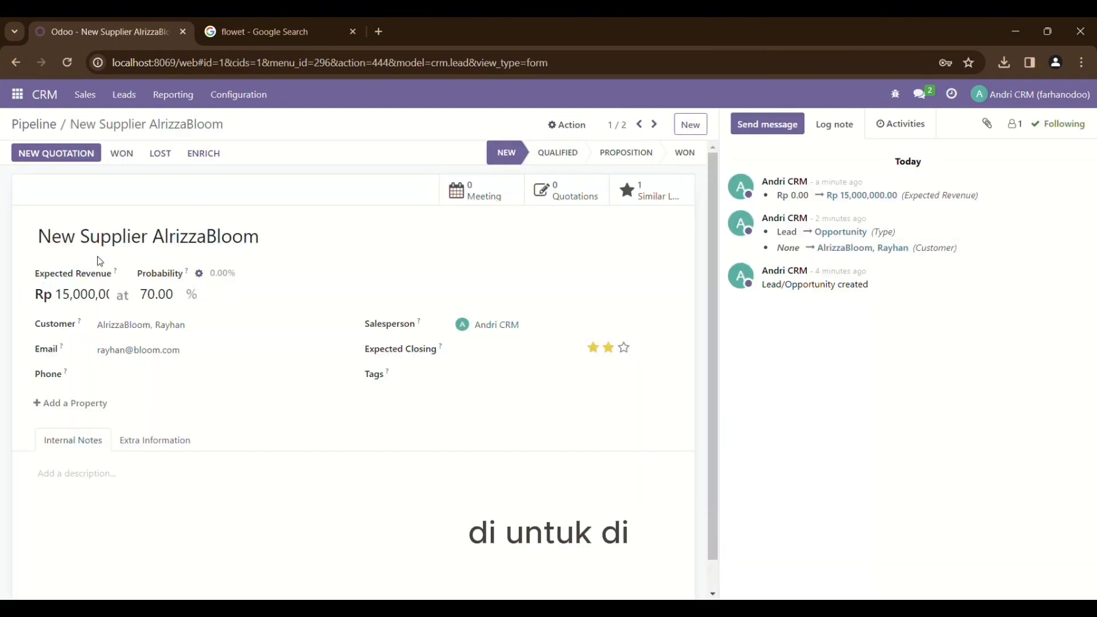
click(165, 160)
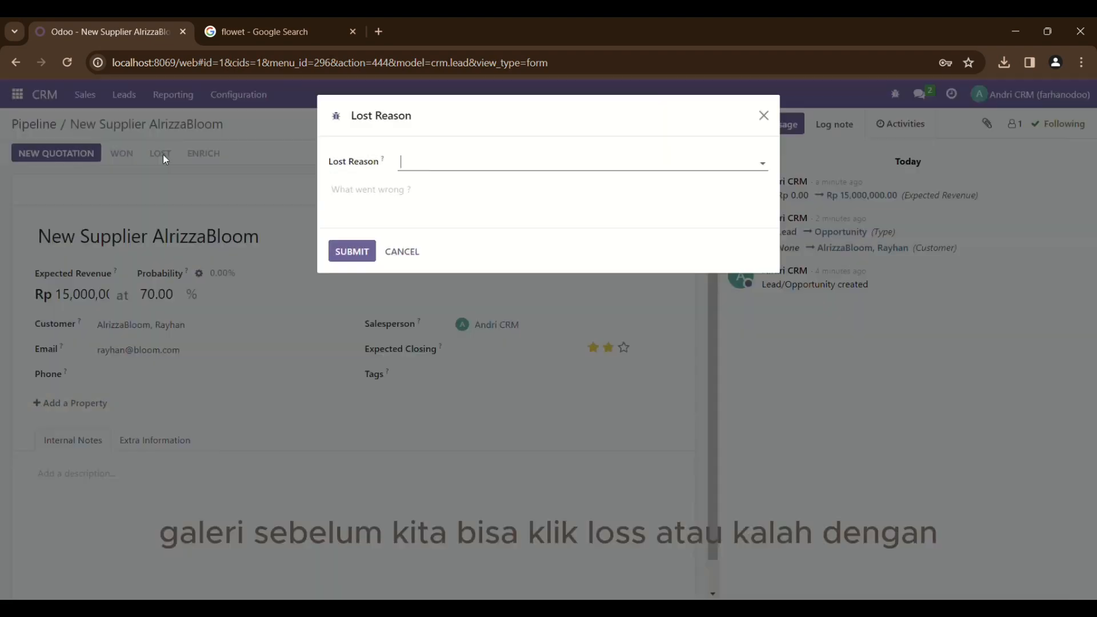
click(435, 164)
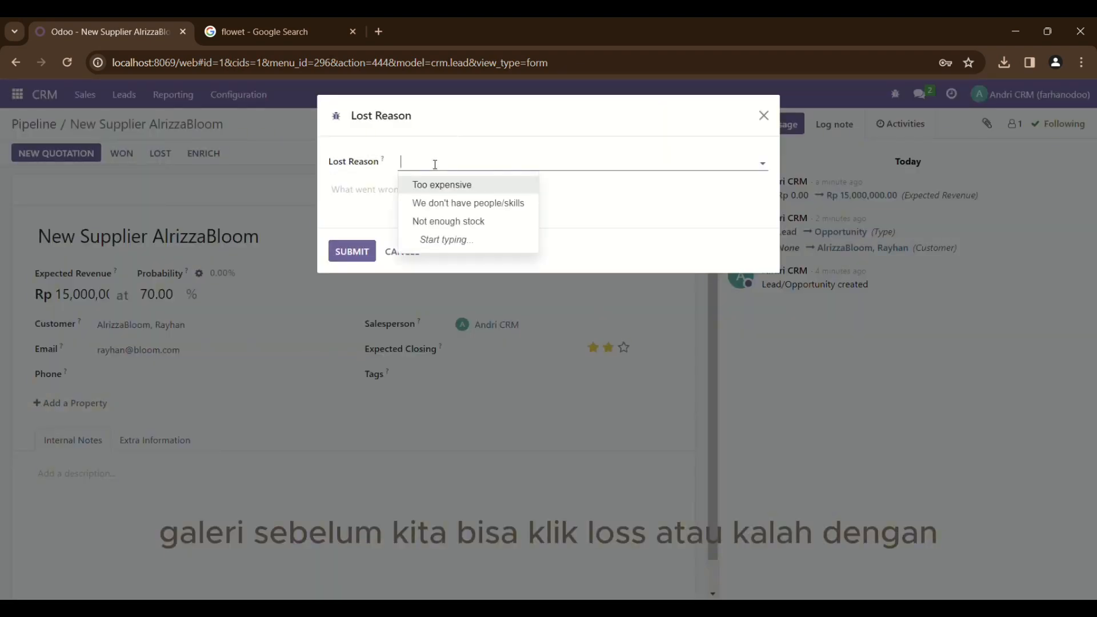
click(448, 221)
click(365, 252)
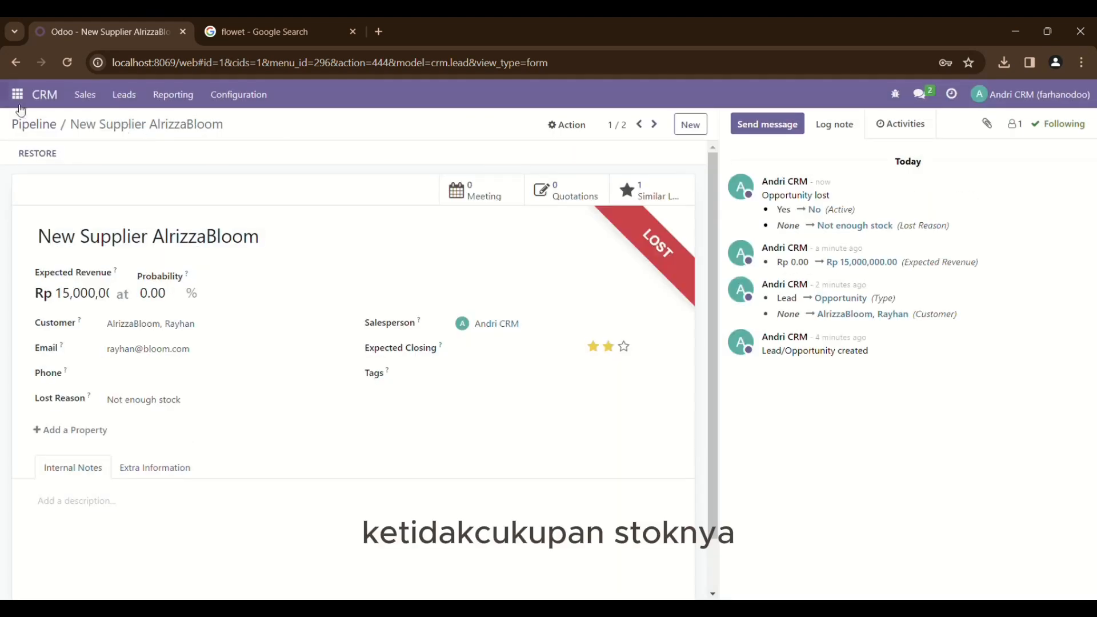
click(30, 127)
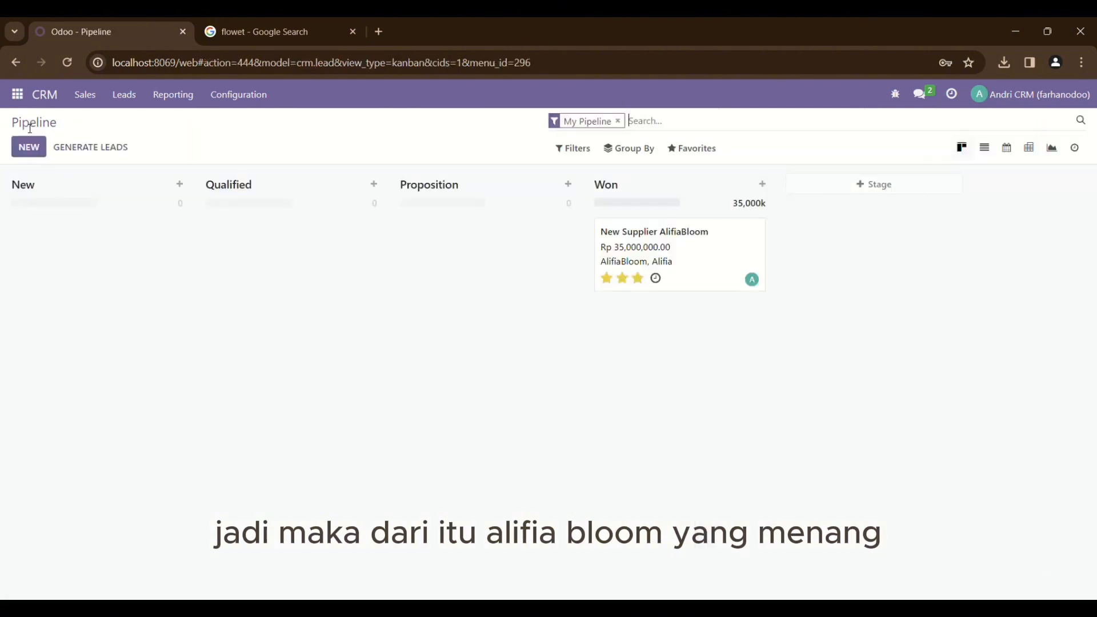
click(676, 269)
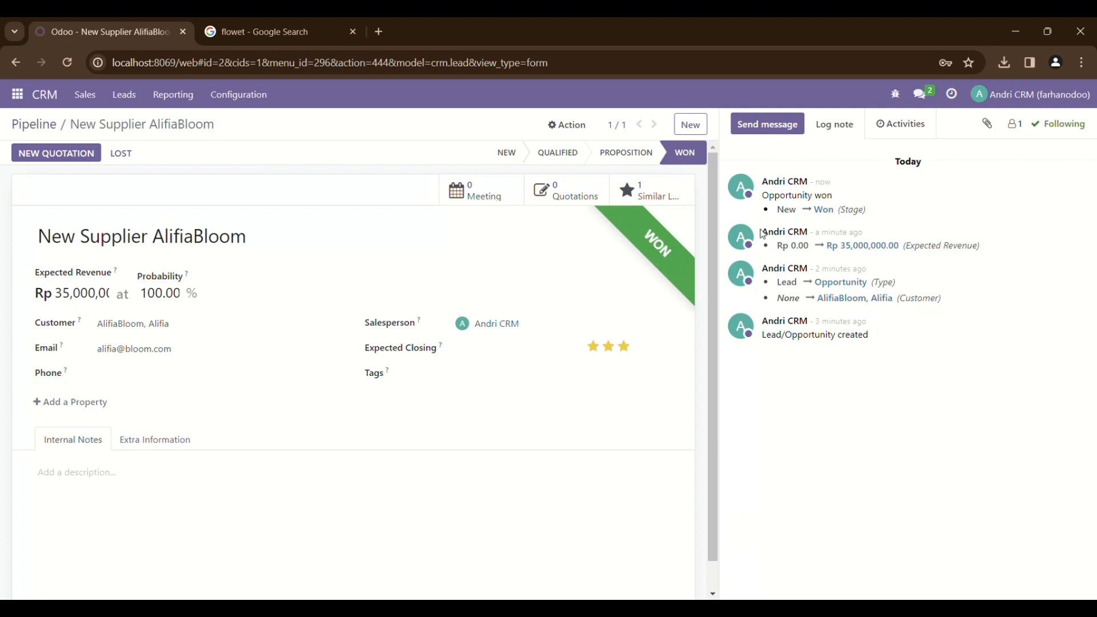
Log out and sign back in as the sales user with its e-mail and password
click(1028, 94)
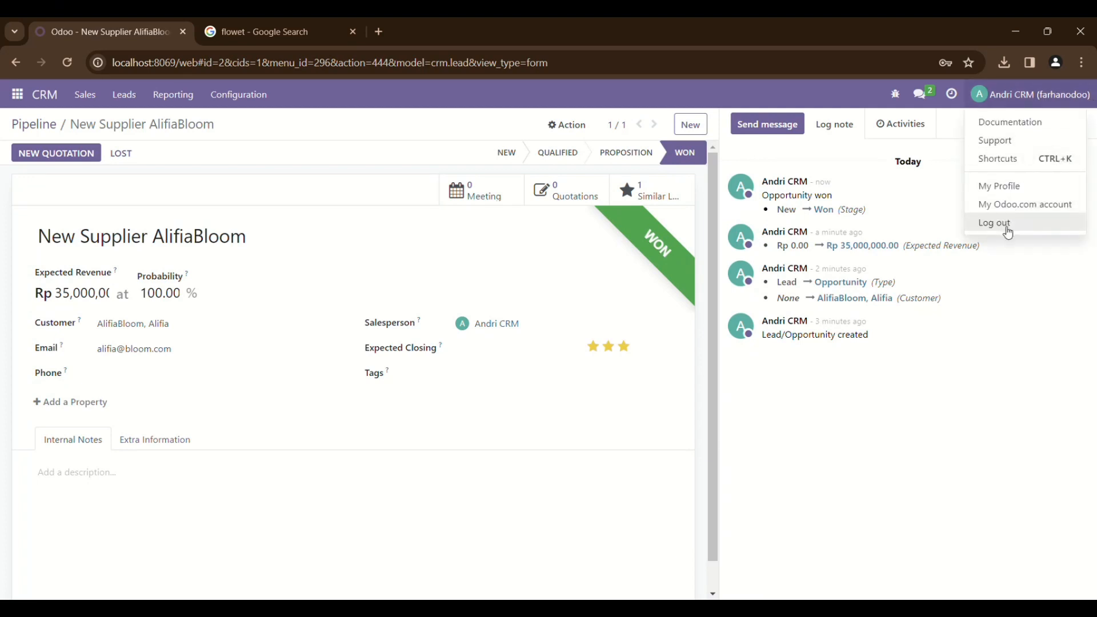
click(1011, 226)
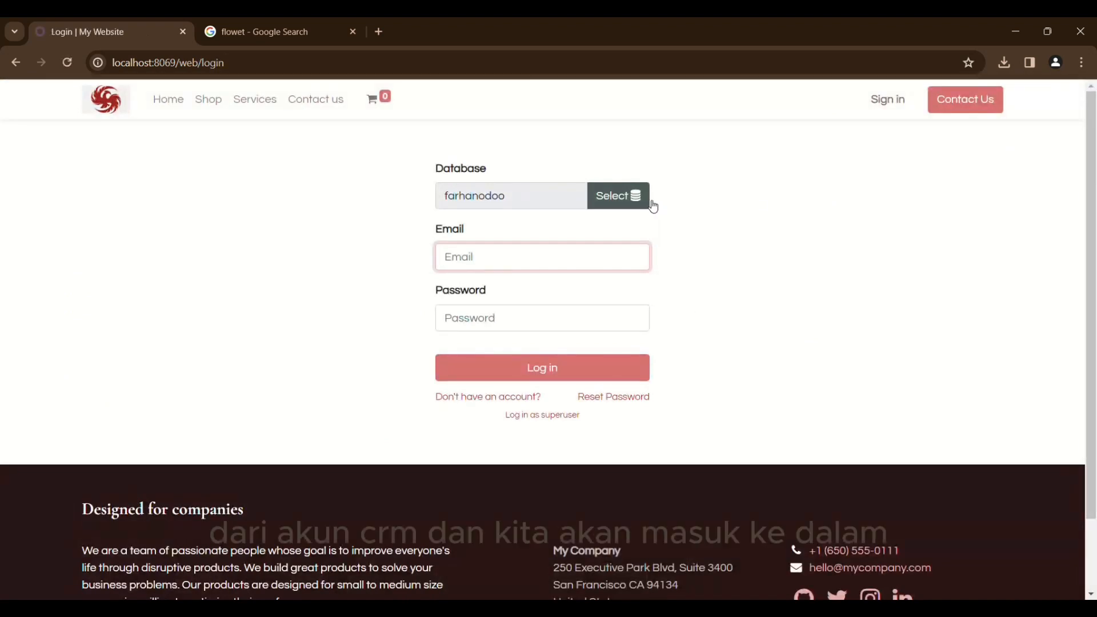
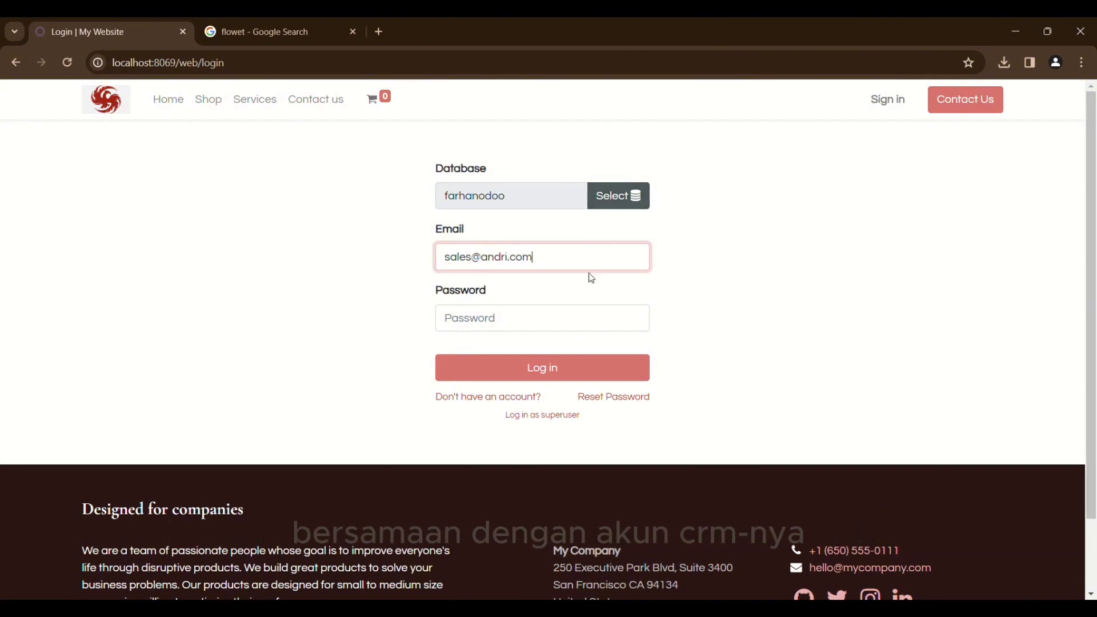
click(531, 315)
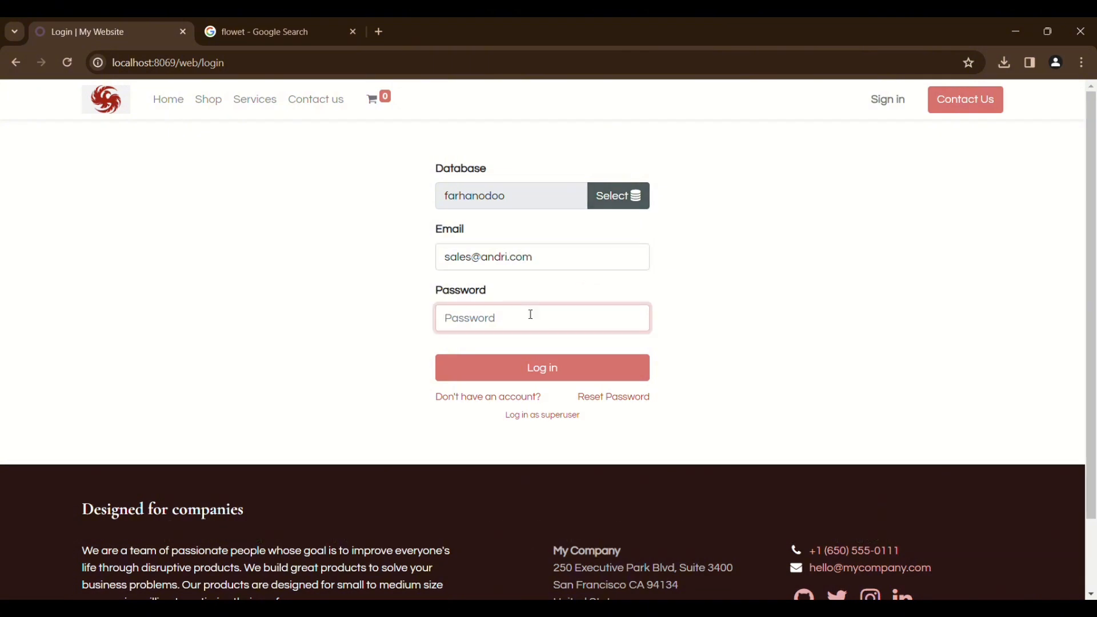
text(a)
key(BackSpace)
text(a)
key(Return)
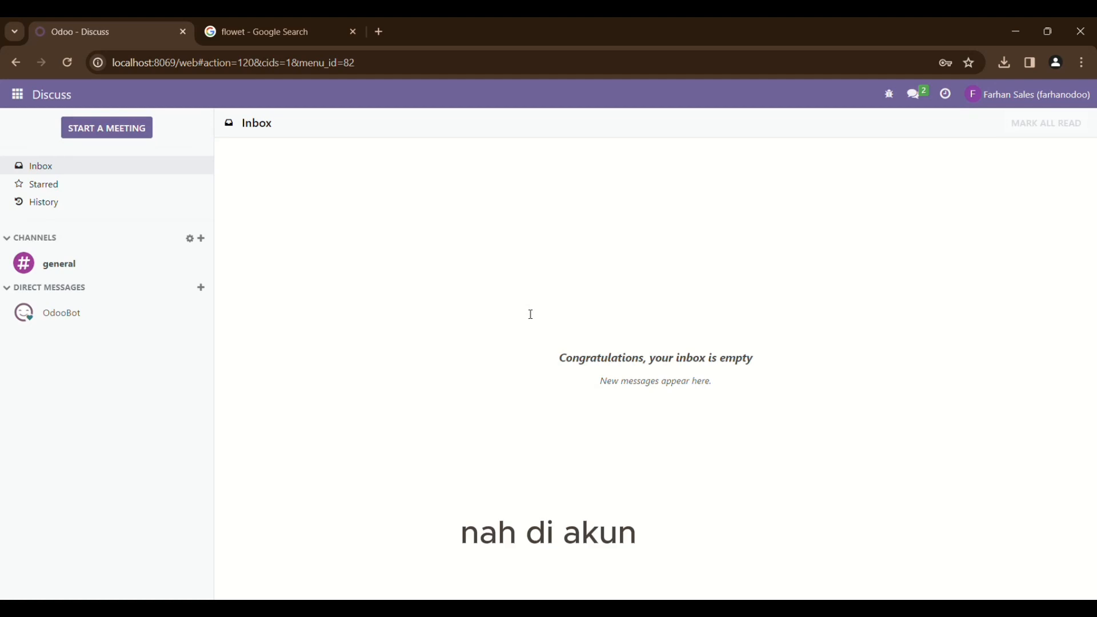
Start a new Sales quotation for the CRM customer
click(17, 94)
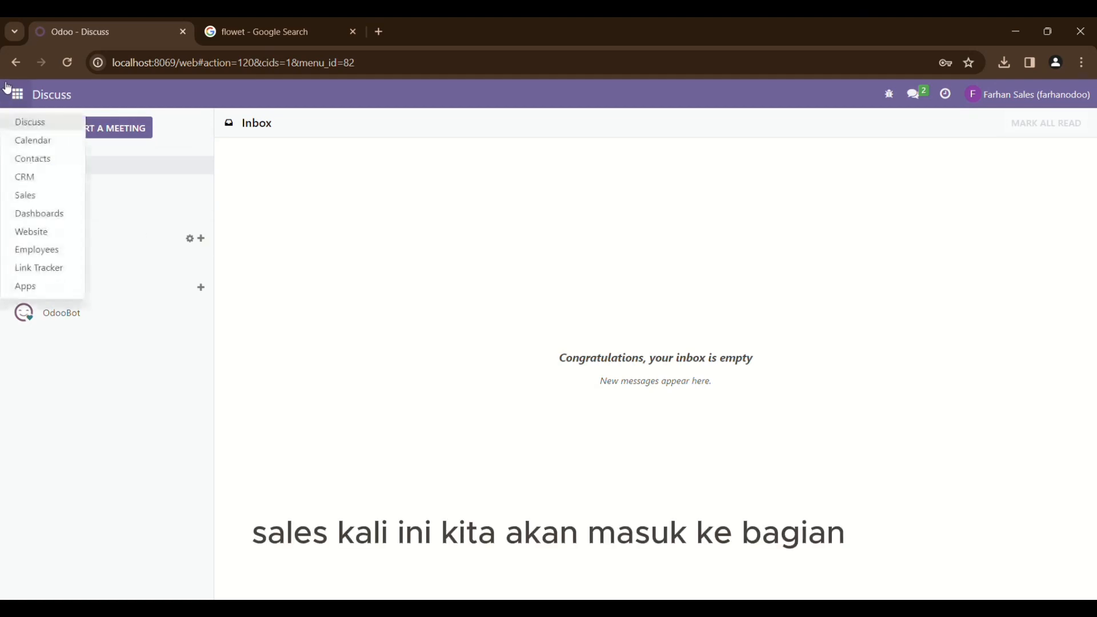
click(50, 195)
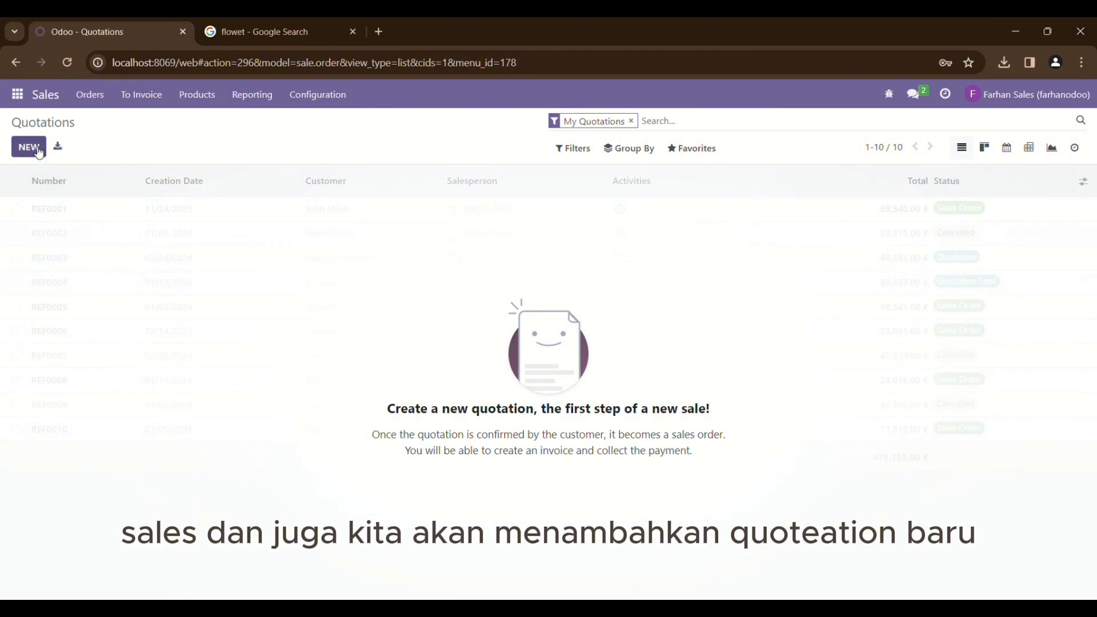
click(29, 147)
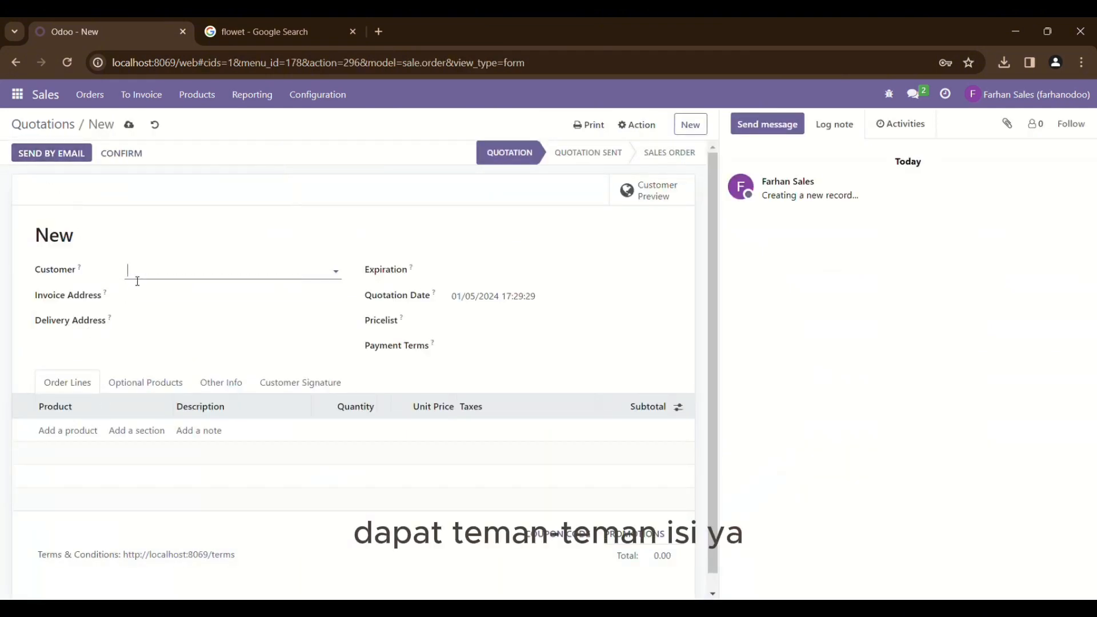
click(148, 269)
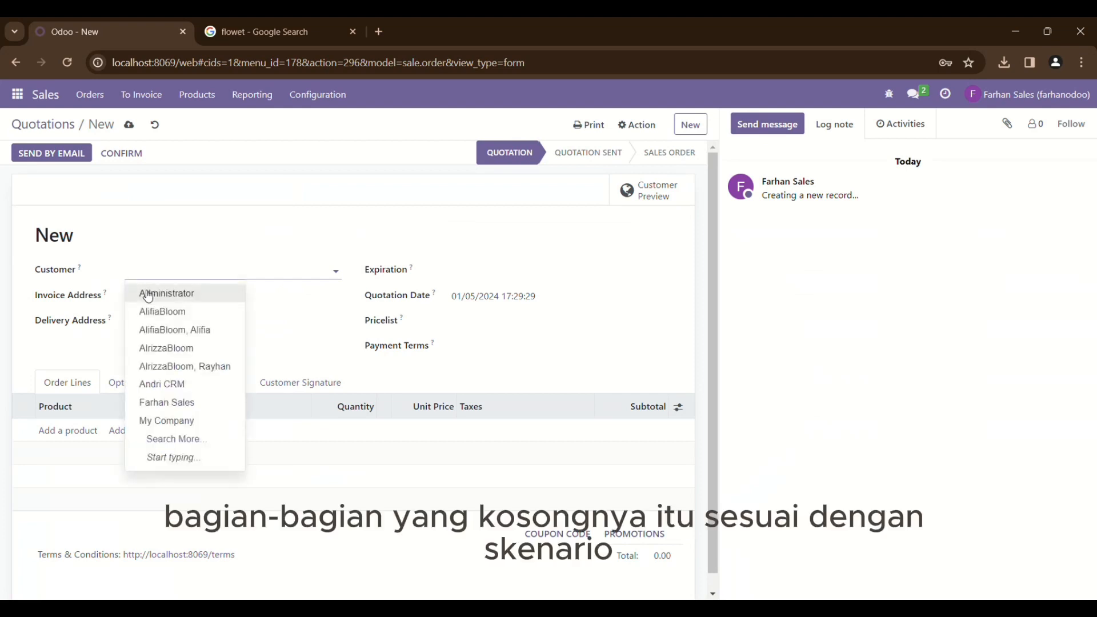
click(178, 388)
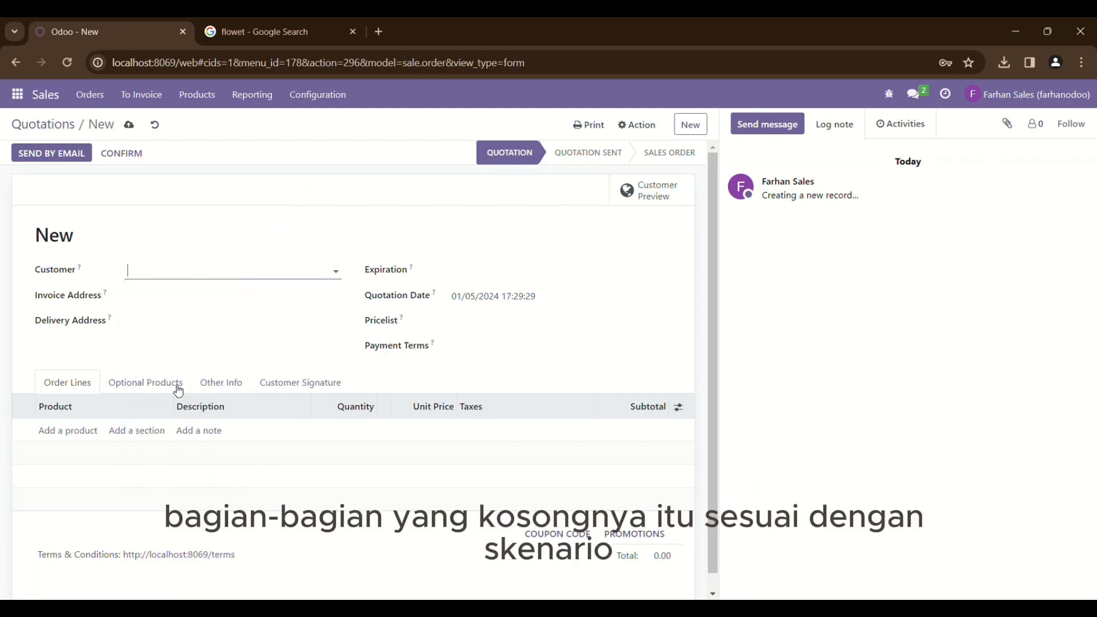
scroll(177, 390, down, 1)
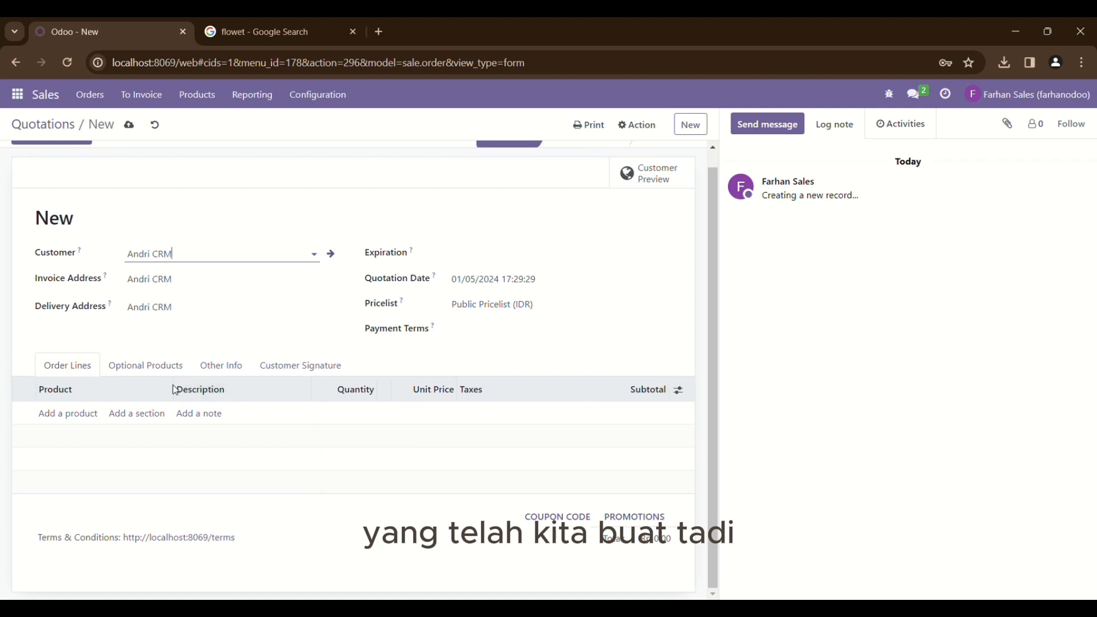
Add an order line for product Bunga with quantity 250
click(87, 415)
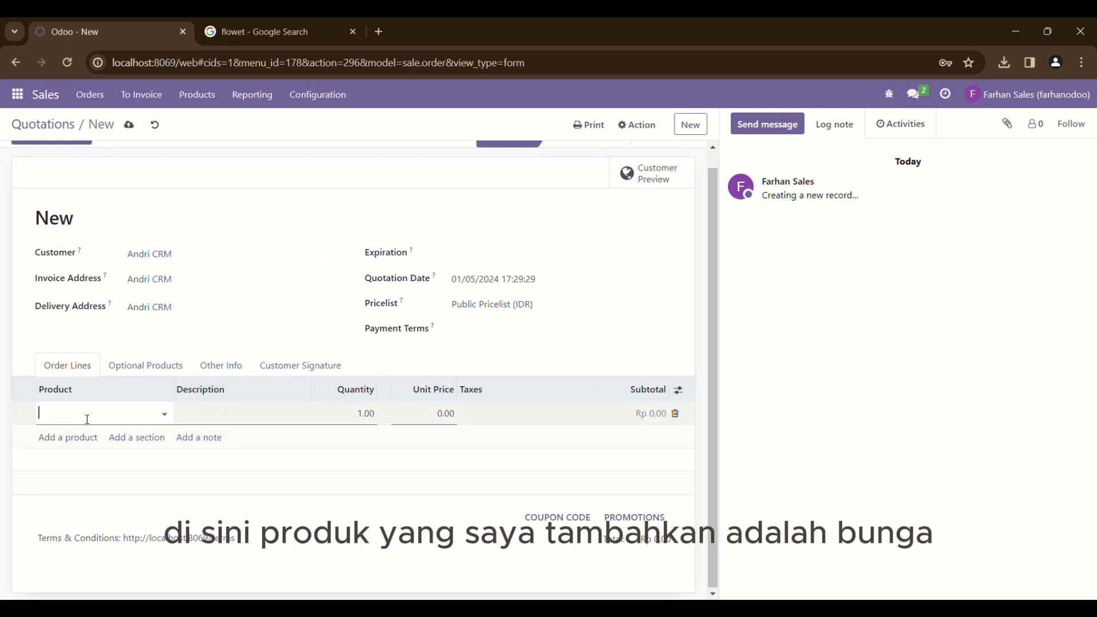
text(bun)
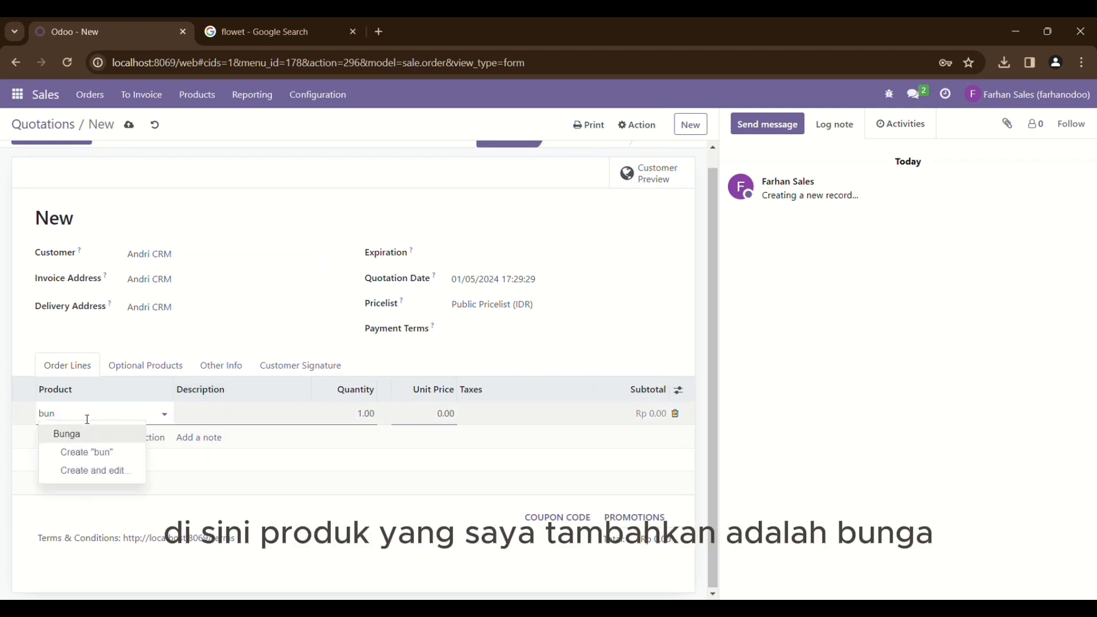
click(90, 436)
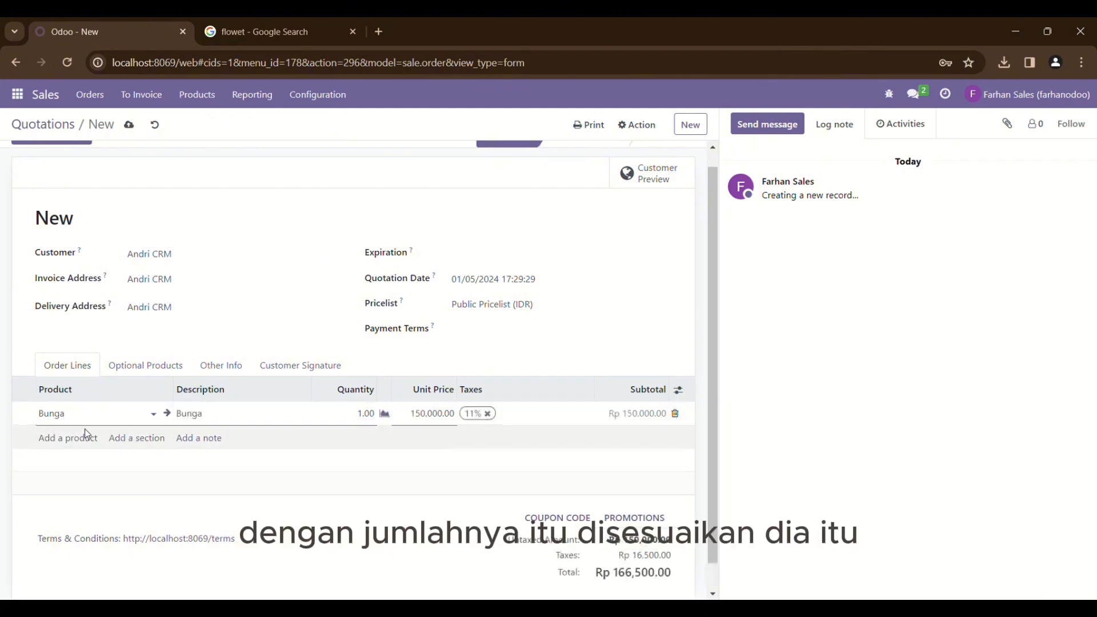
click(361, 420)
text(50)
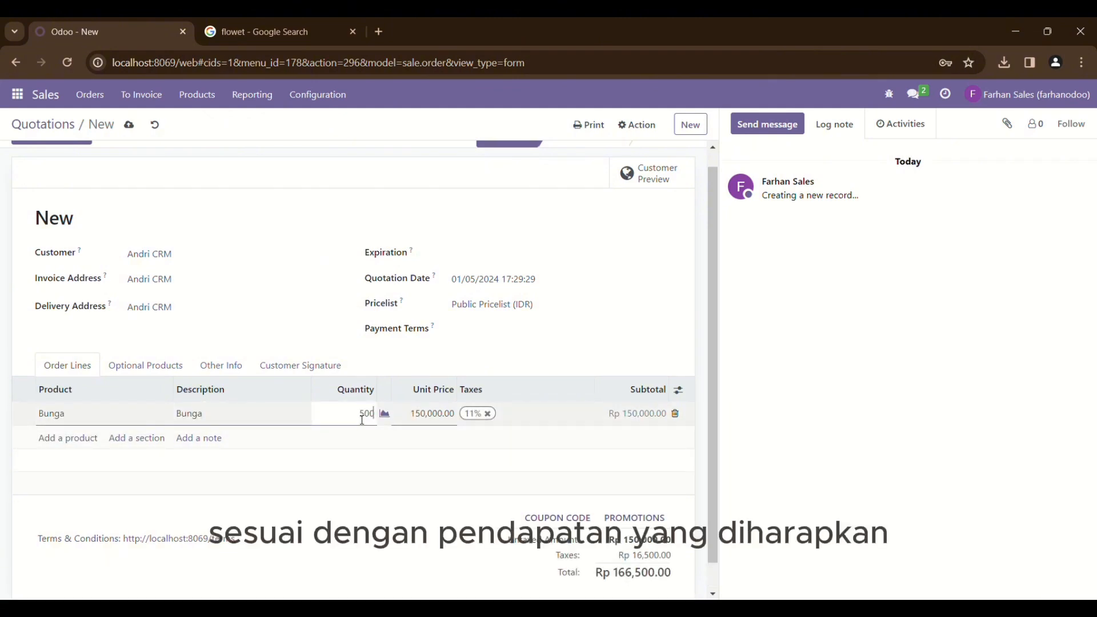
click(338, 358)
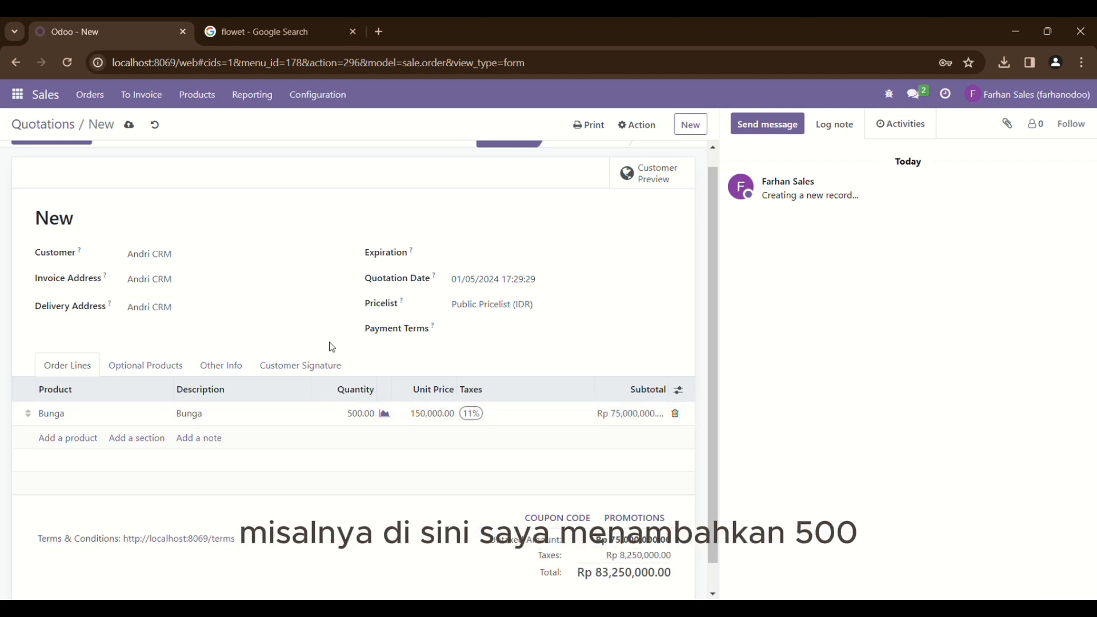
click(368, 422)
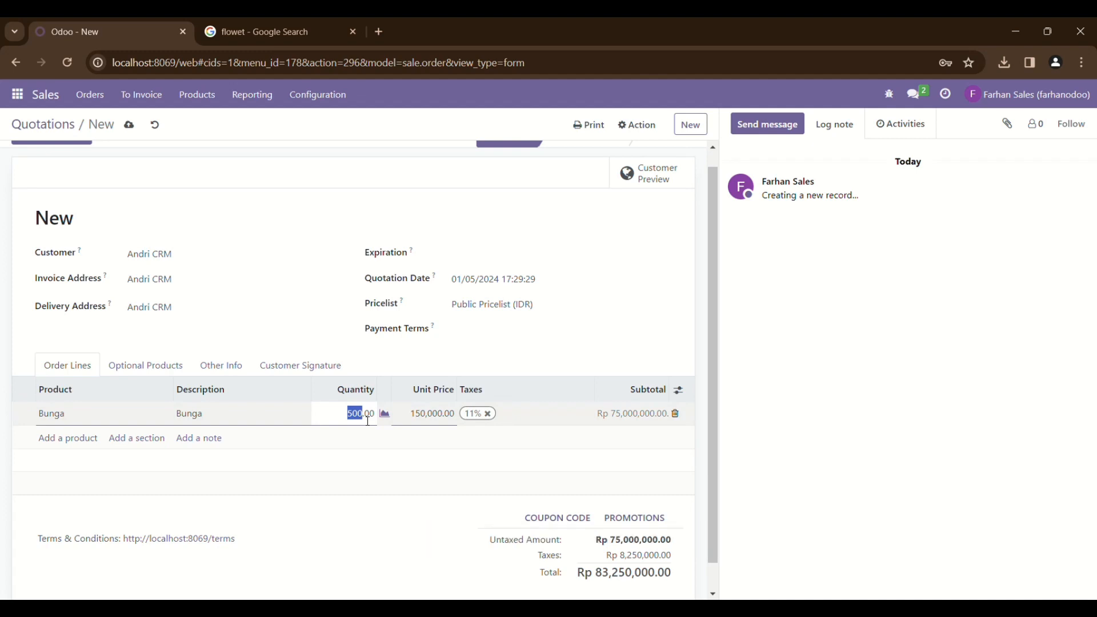
text(2)
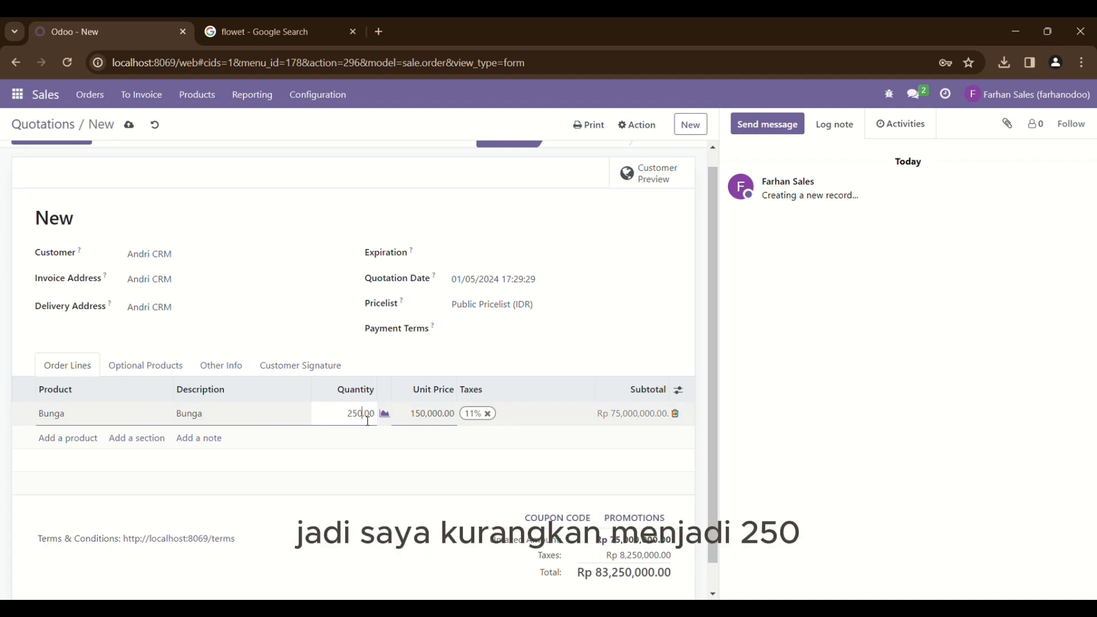
click(393, 542)
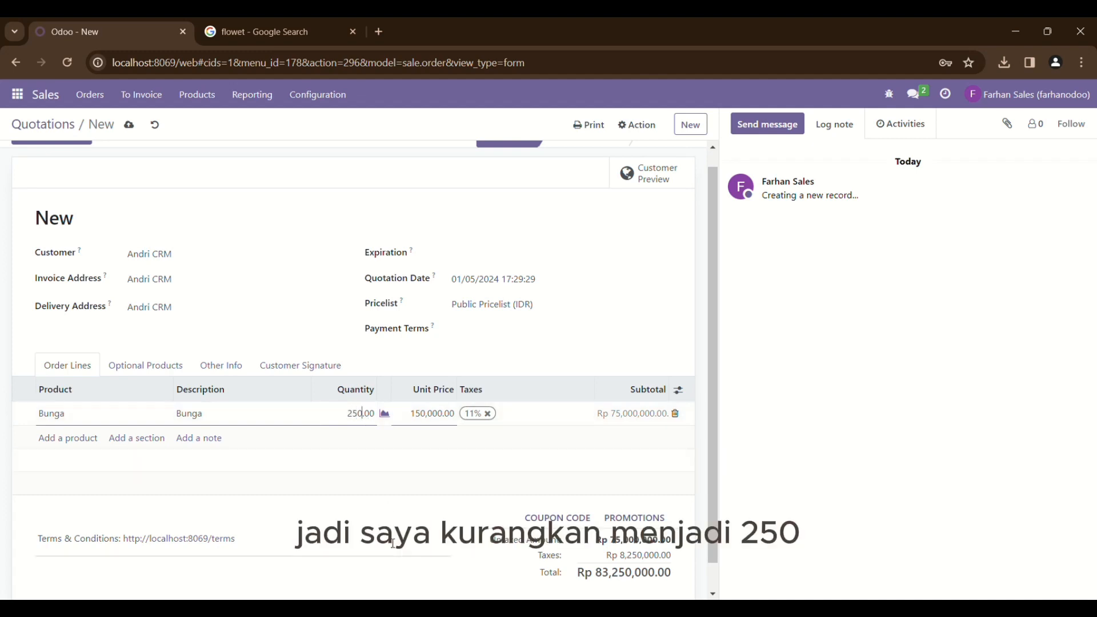
Set expiration to 01/05/2024 and payment terms to Immediate Payment
click(39, 576)
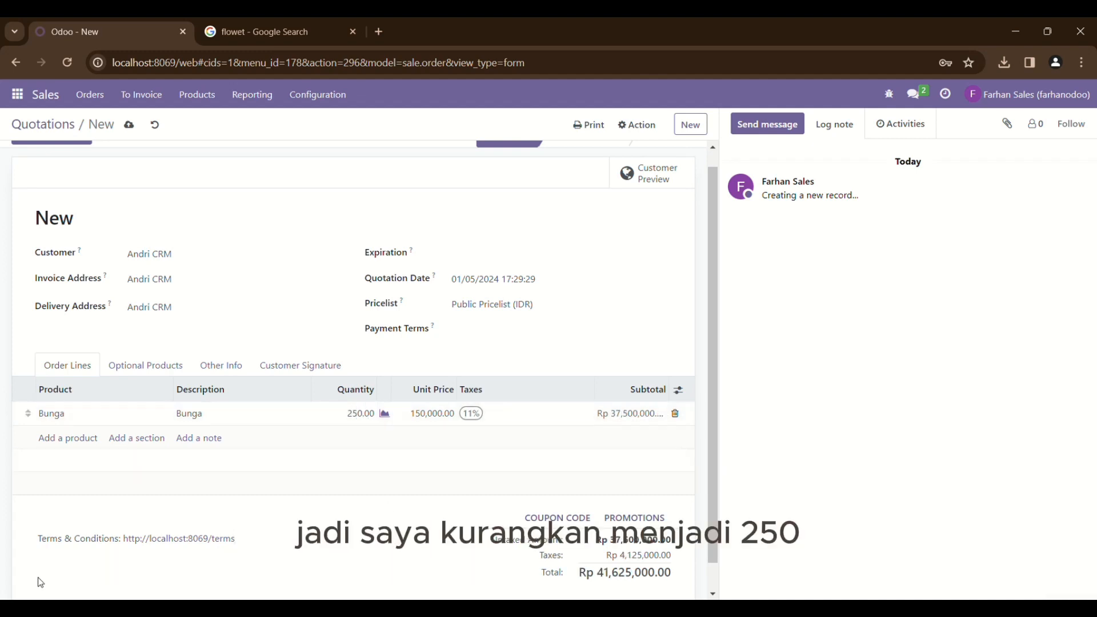
click(489, 260)
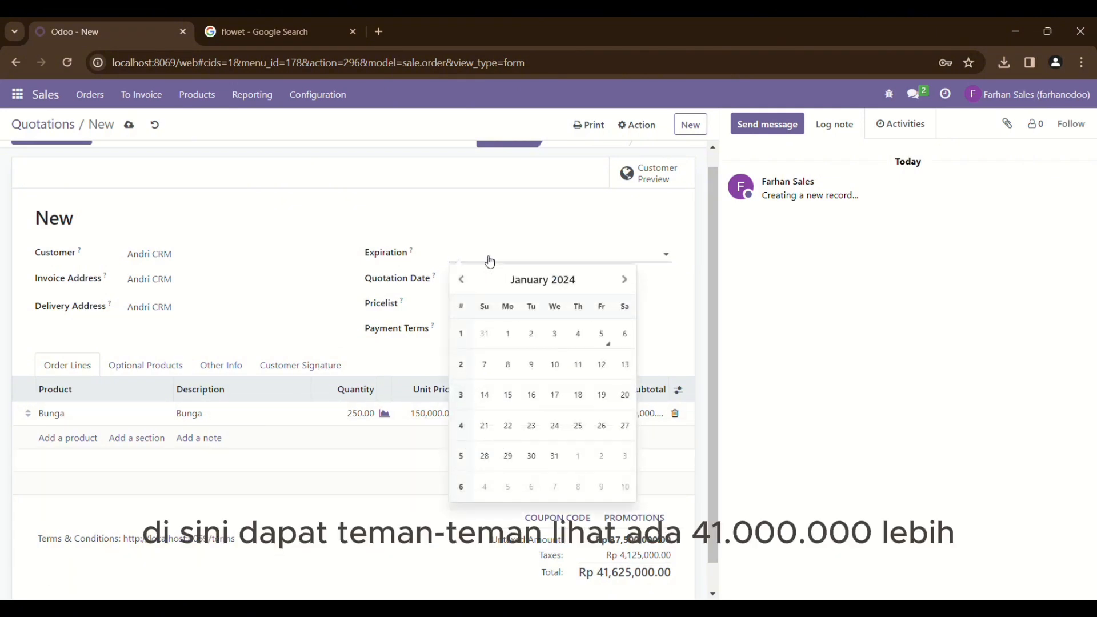
click(602, 335)
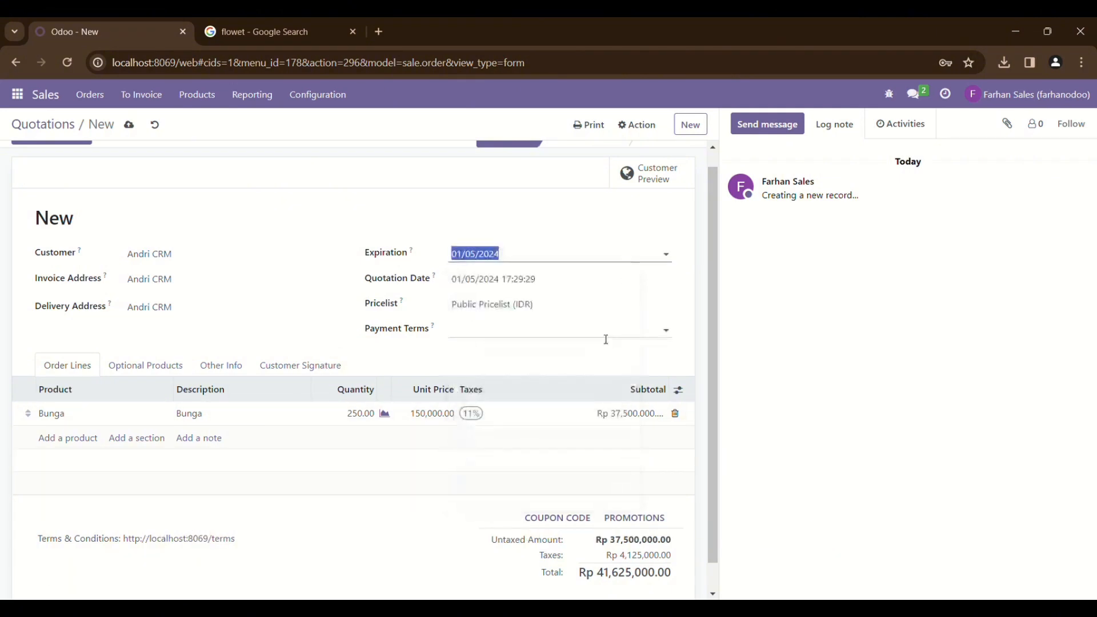
click(551, 330)
click(506, 360)
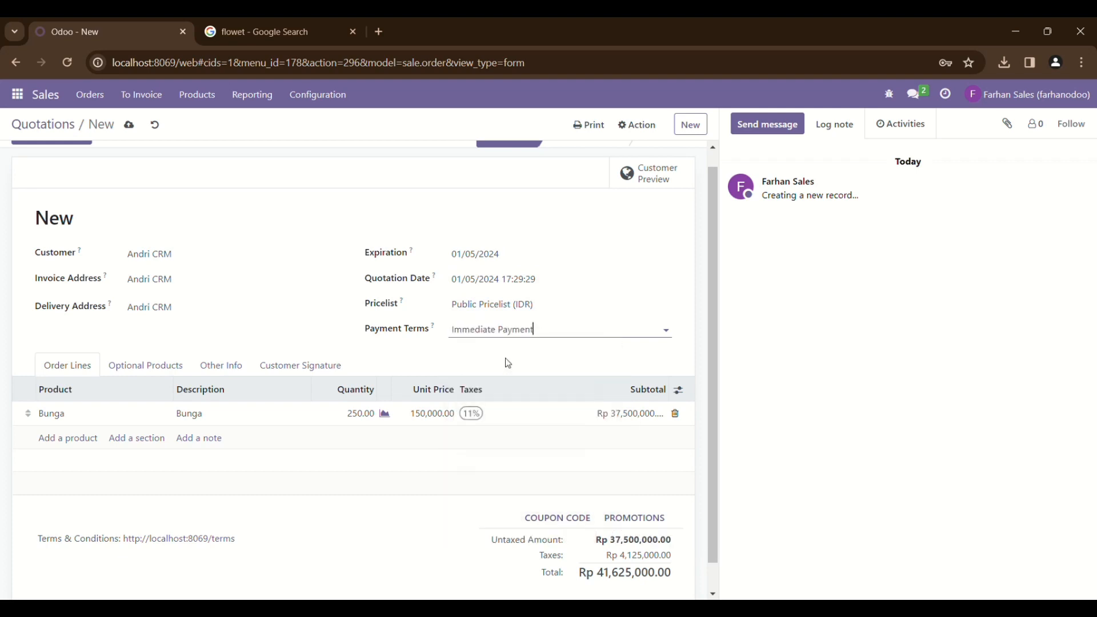
scroll(147, 214, up, 1)
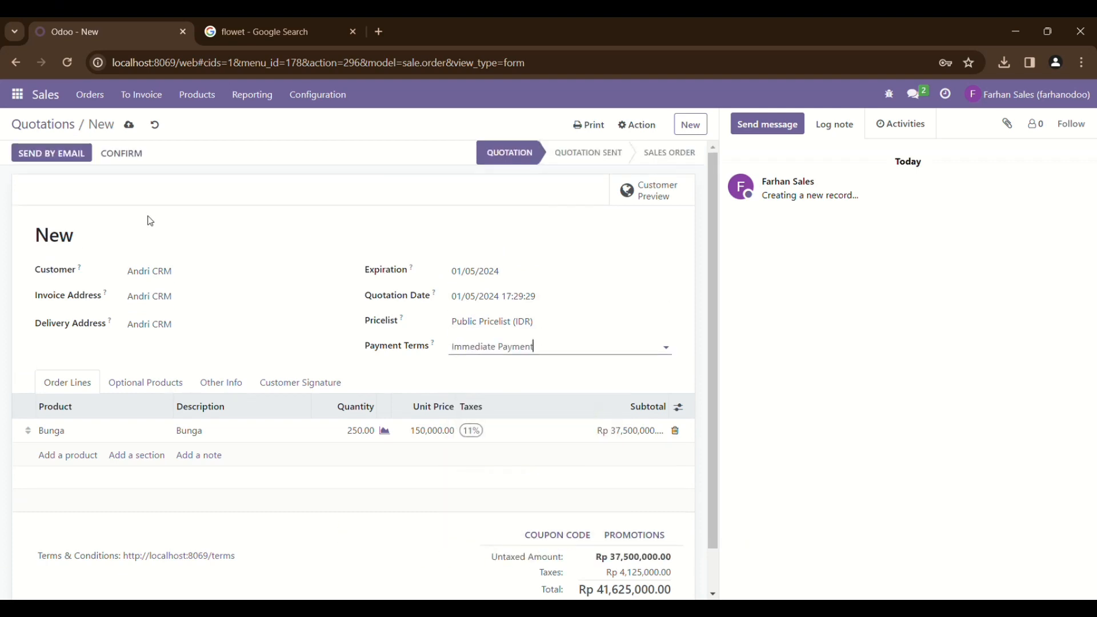
Email quotation S00002 with its PDF to the customer
click(74, 155)
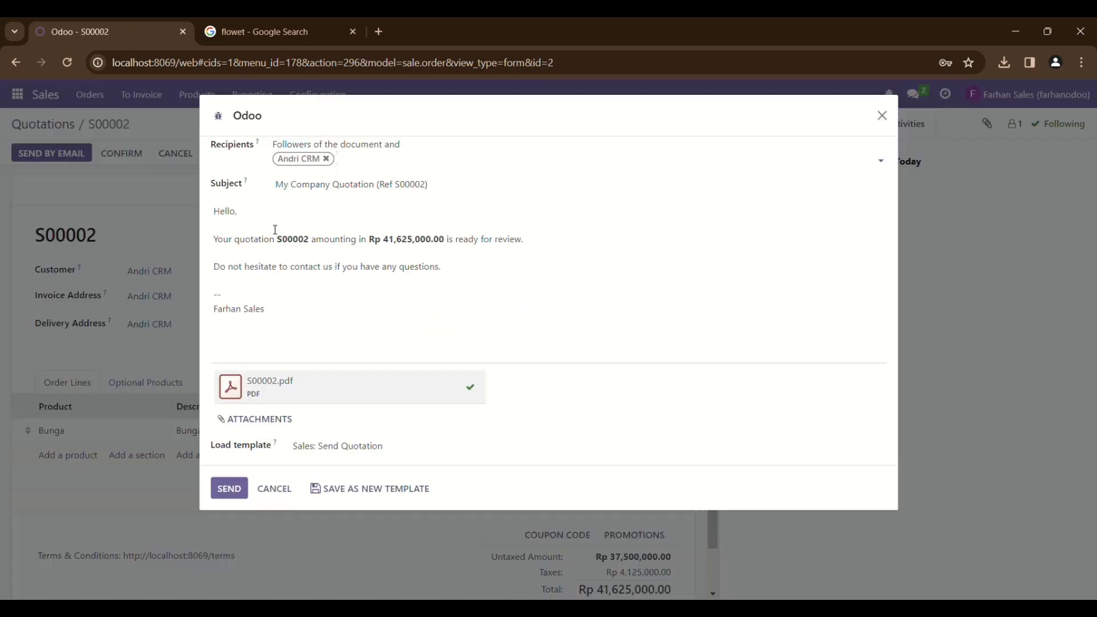
click(226, 487)
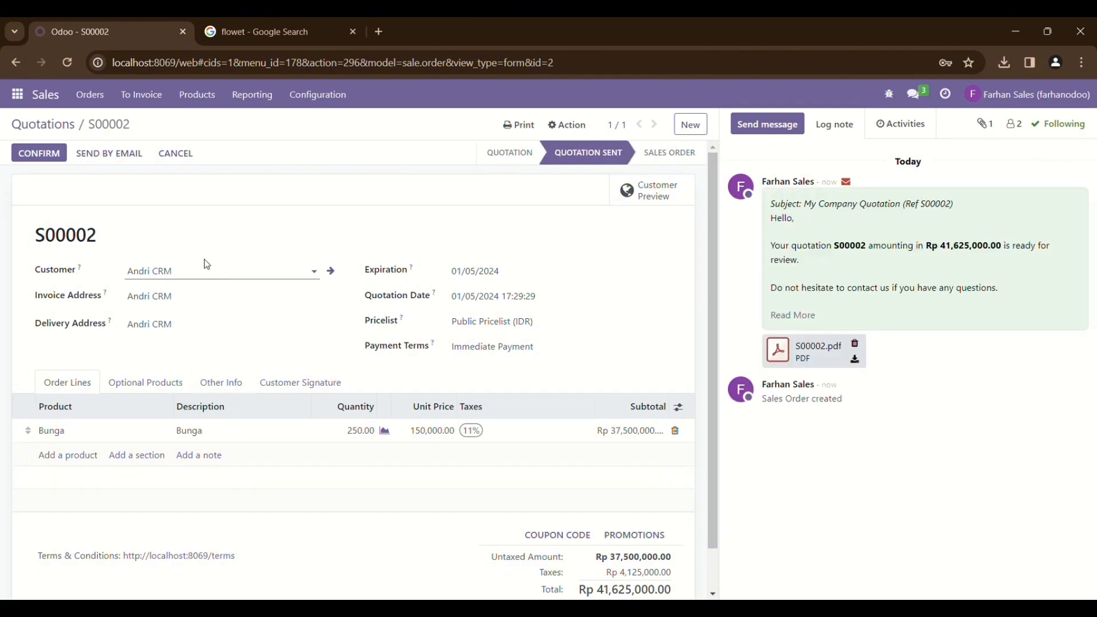
Confirm S00002 and create a Regular invoice, opening draft INV/2024/00001 for Rp 41,625,000
click(57, 159)
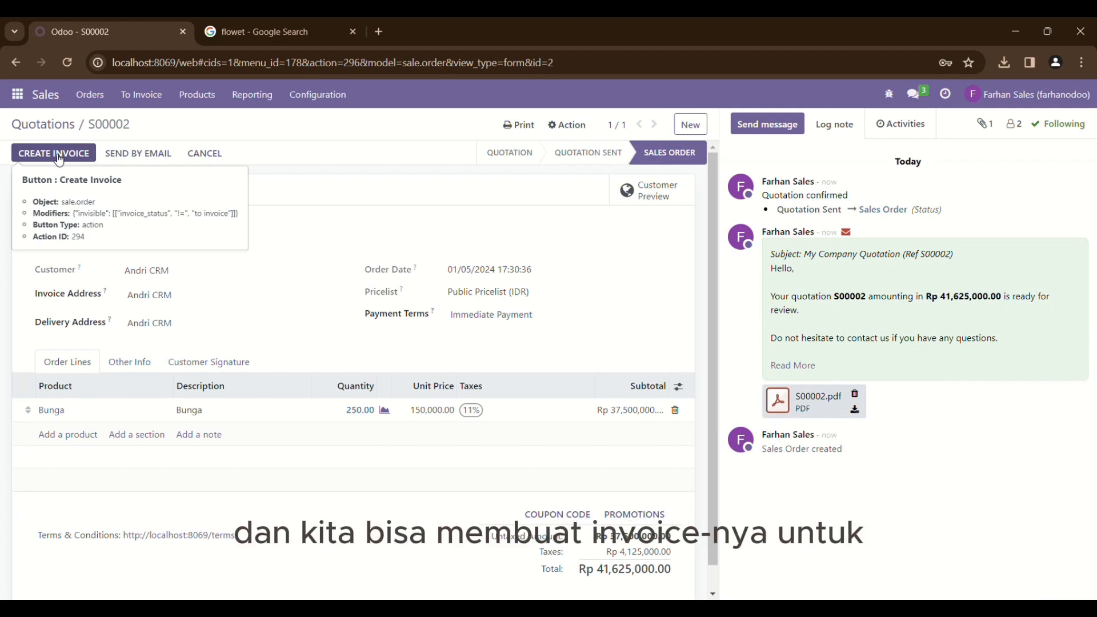
click(58, 155)
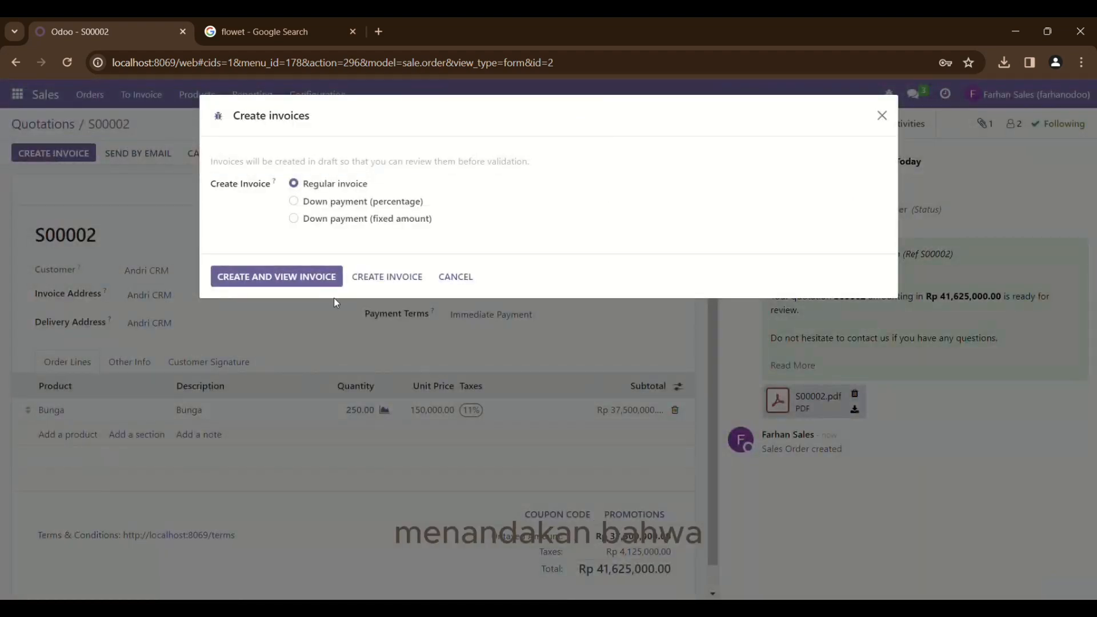
click(302, 274)
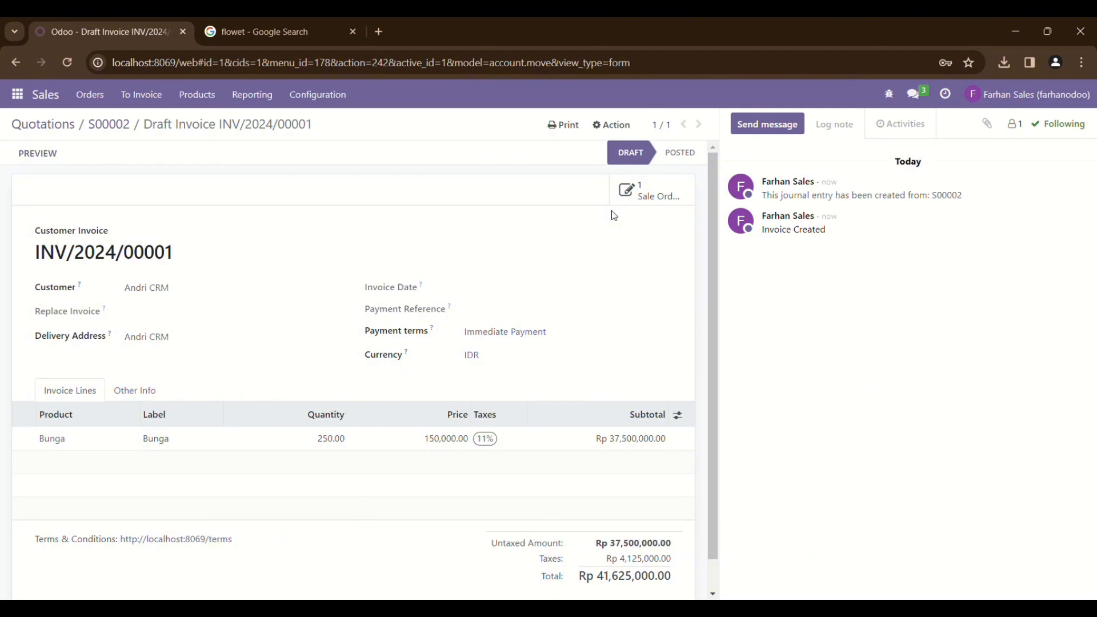
scroll(521, 341, down, 1)
scroll(521, 341, up, 1)
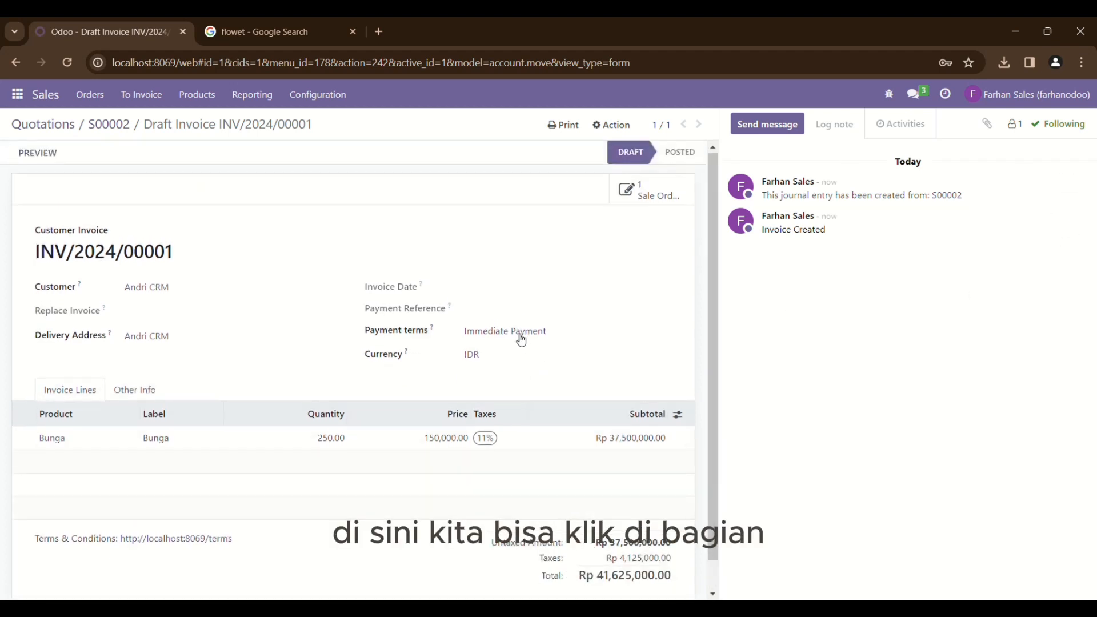